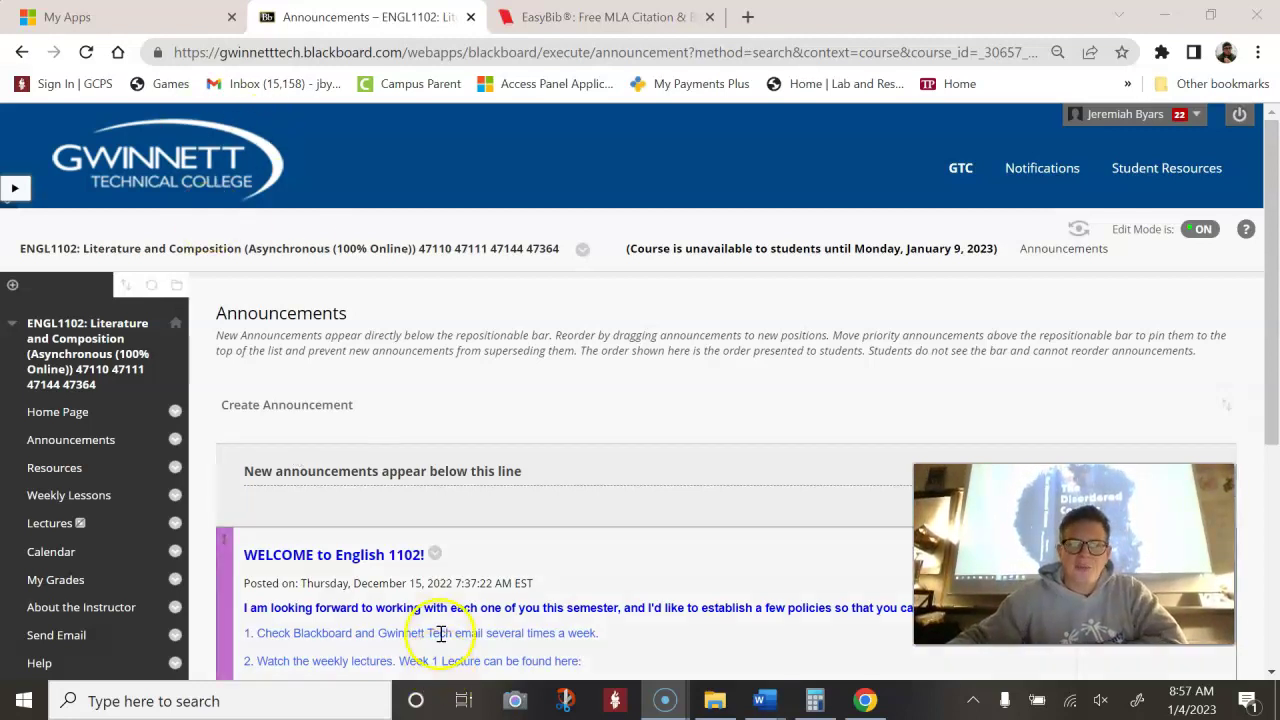
# Step: Read through the WELCOME to English 1102 announcement and open the course's Weekly Lessons page
pyautogui.scroll(-4, 560, 540)
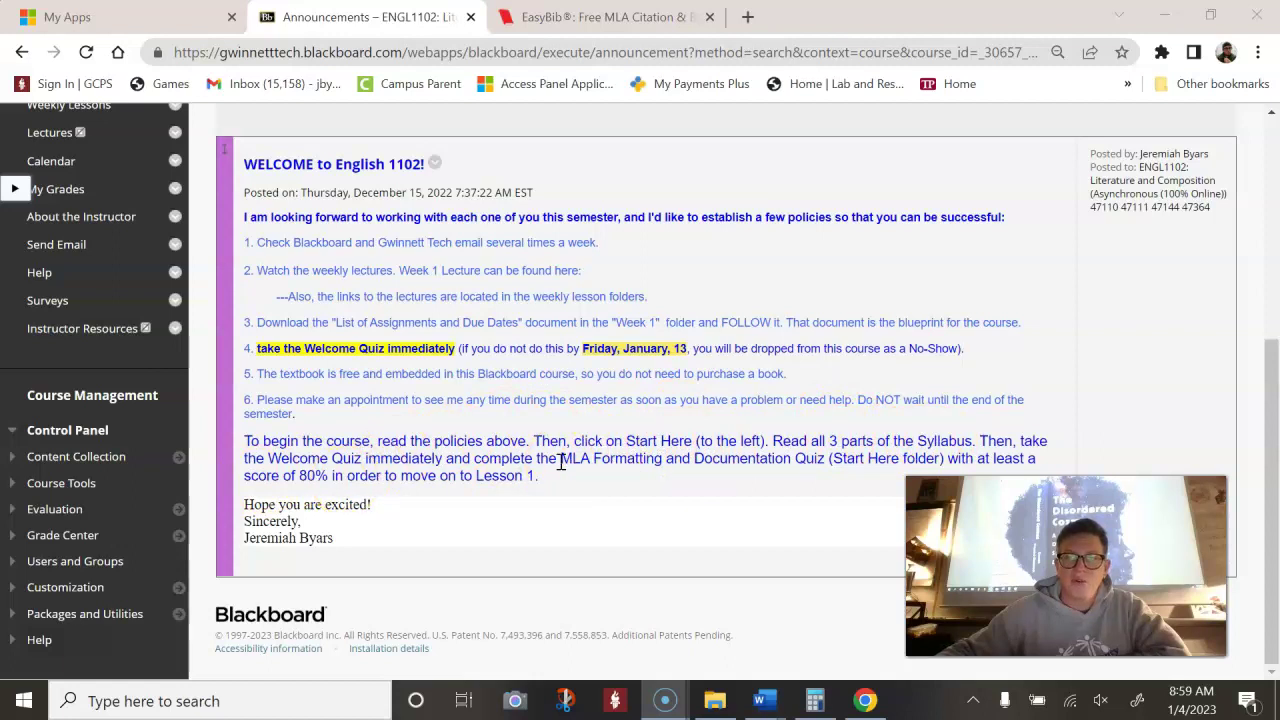
pyautogui.scroll(3, 430, 443)
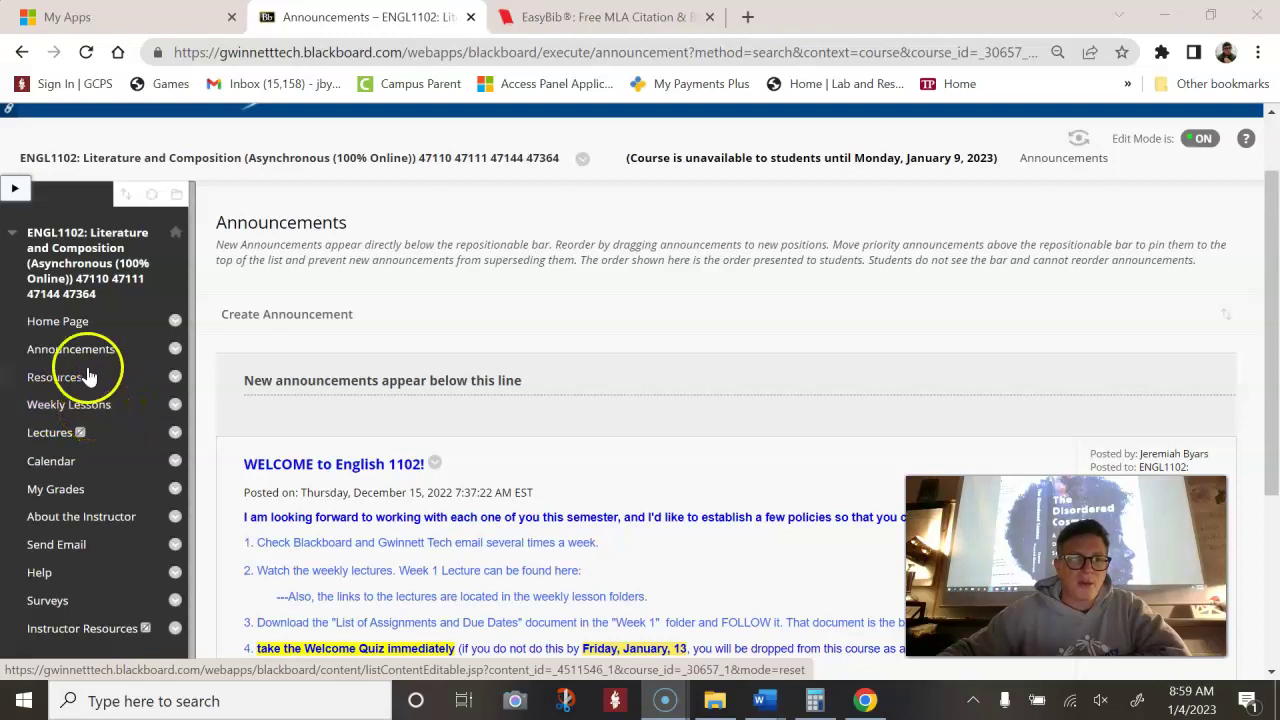
pyautogui.click(88, 408)
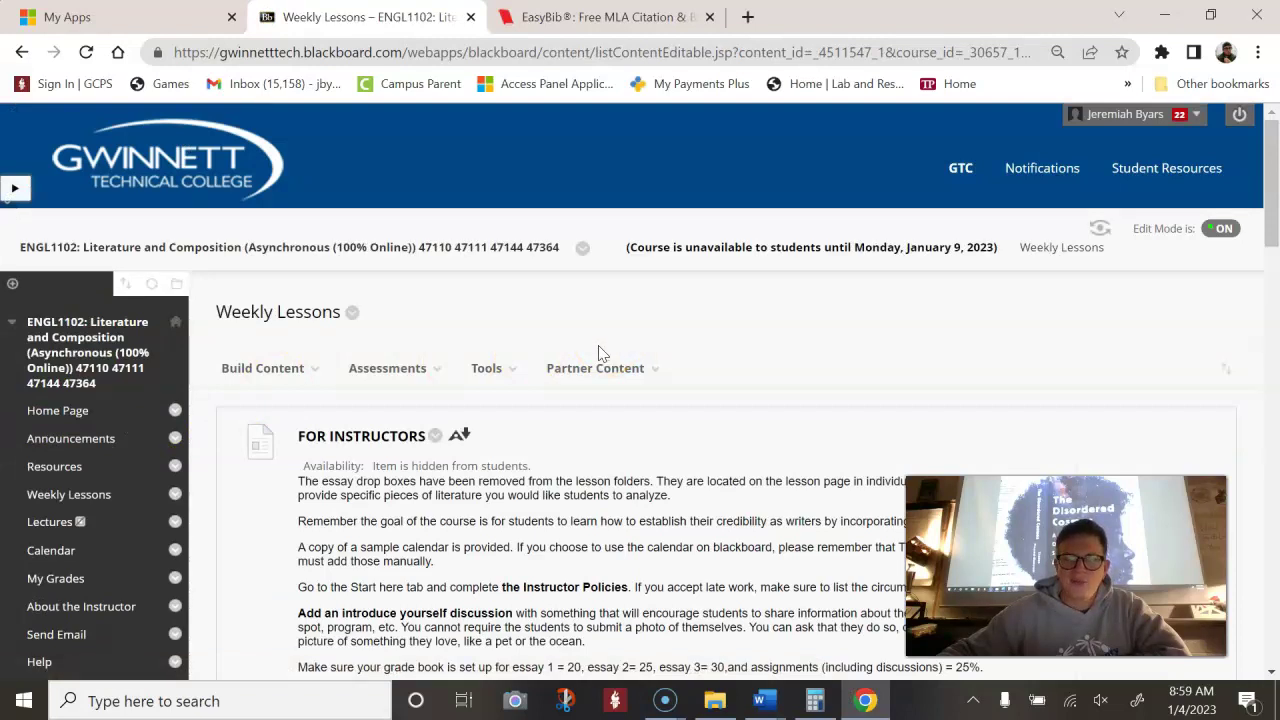
# Step: Look through the Weekly Lessons list, examining the weekly folders, the MLA Workshop and EasyBib links, and the MLA Handbook
pyautogui.scroll(-8, 600, 353)
pyautogui.click(594, 358)
pyautogui.moveTo(594, 358); pyautogui.dragTo(374, 600)
pyautogui.scroll(2, 380, 595)
pyautogui.scroll(8, 380, 595)
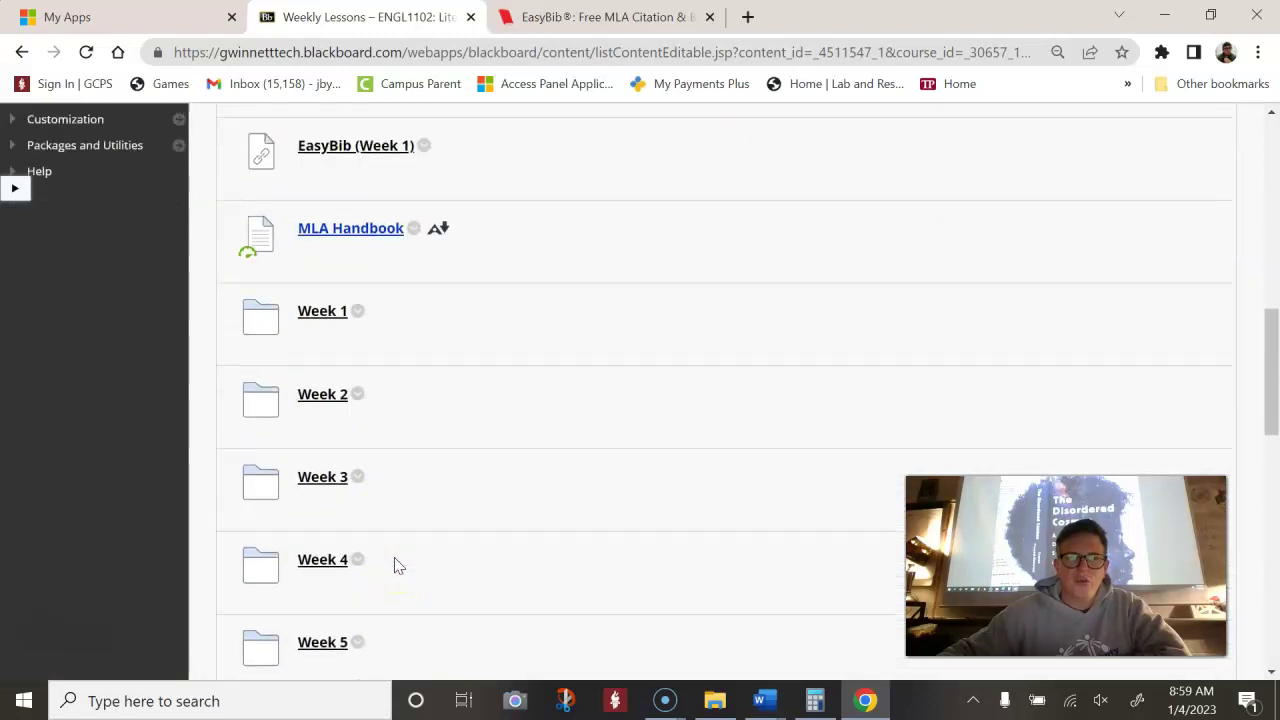
pyautogui.scroll(1, 395, 566)
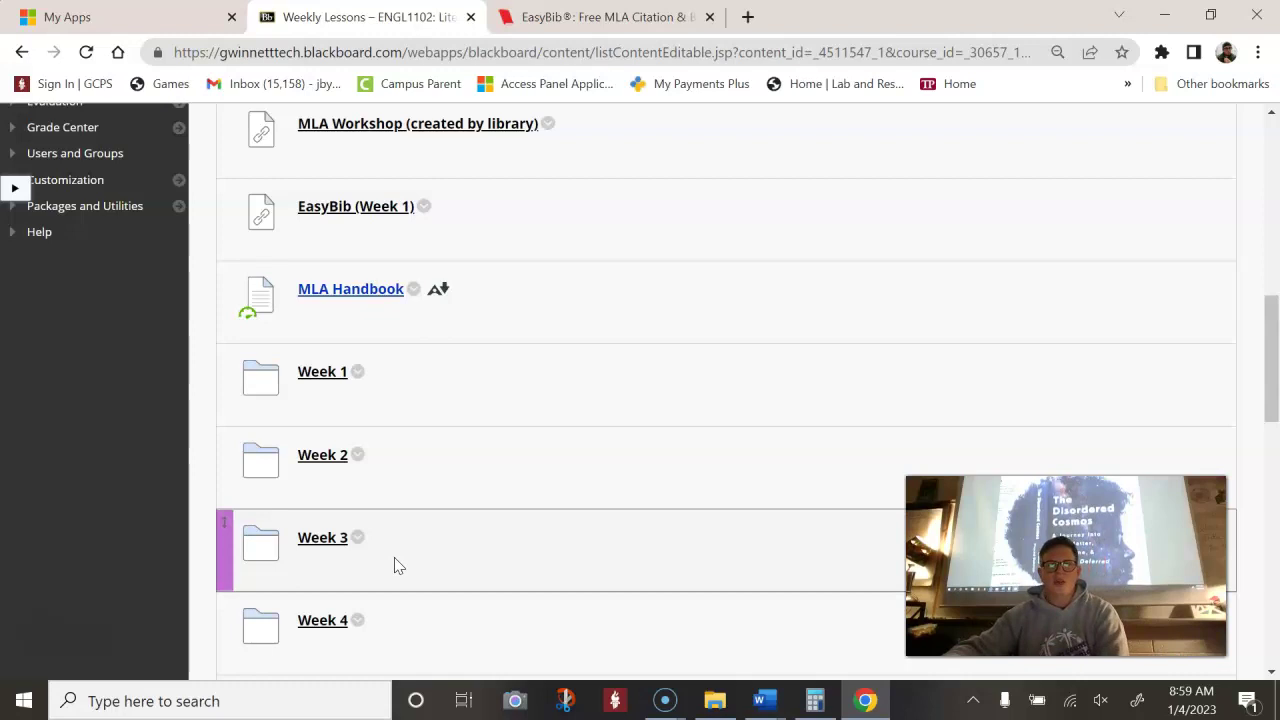
pyautogui.click(360, 539)
pyautogui.scroll(2, 414, 446)
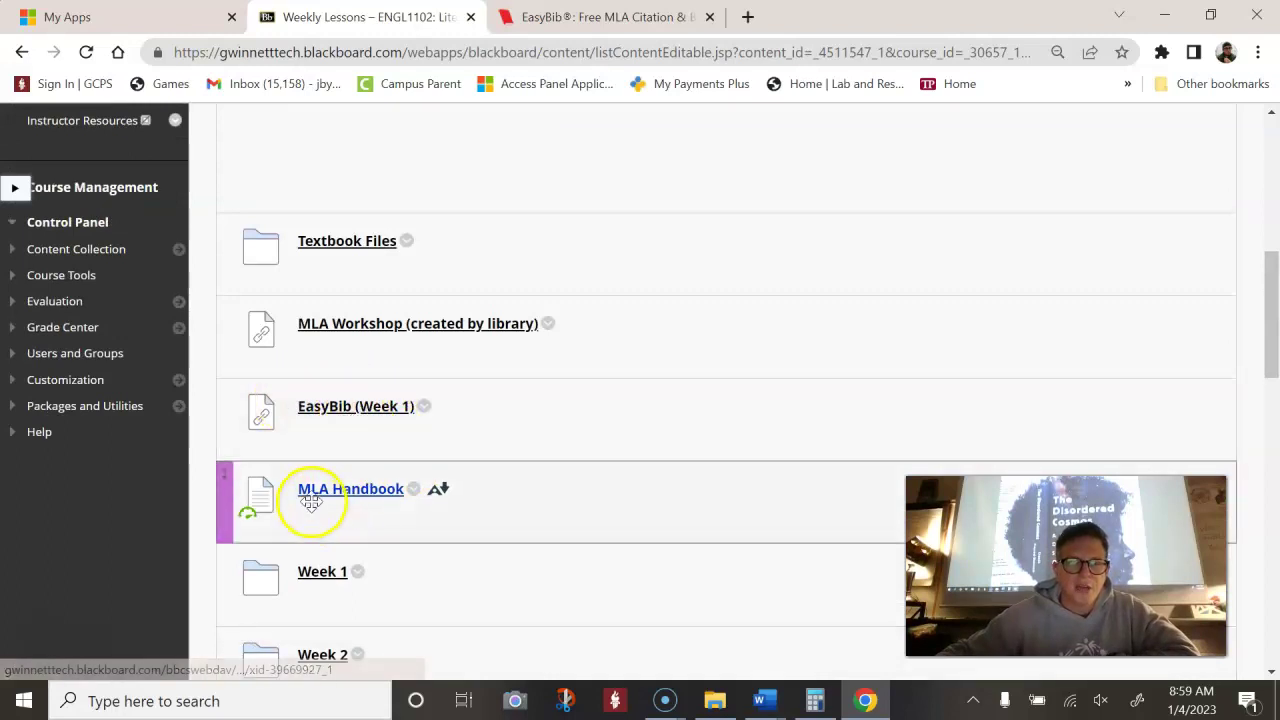
pyautogui.scroll(1, 355, 500)
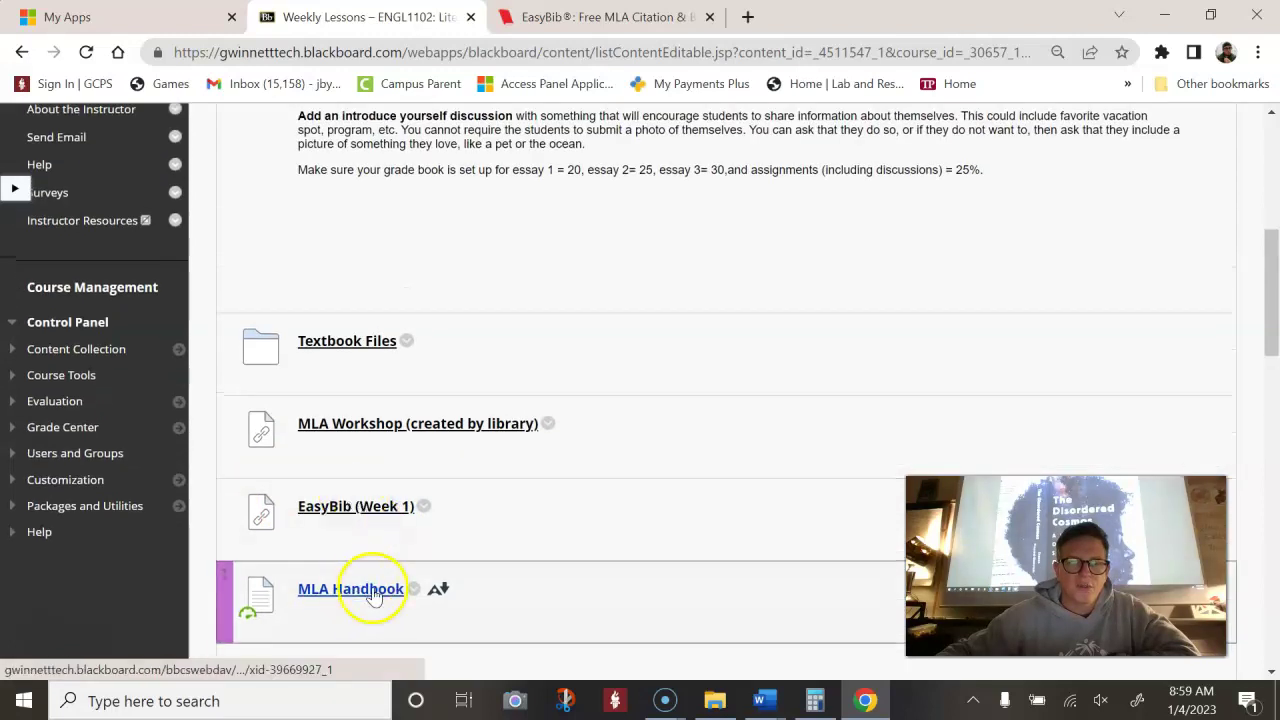
pyautogui.scroll(-1, 368, 570)
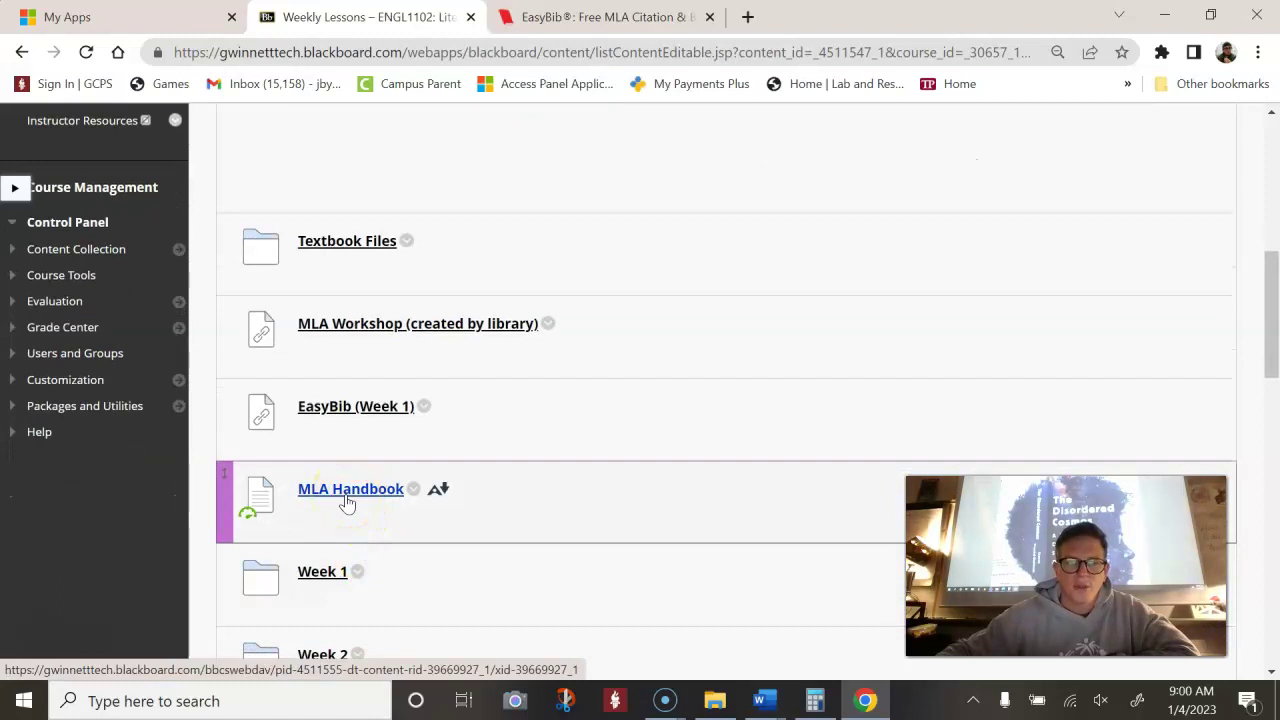
pyautogui.scroll(-1, 347, 503)
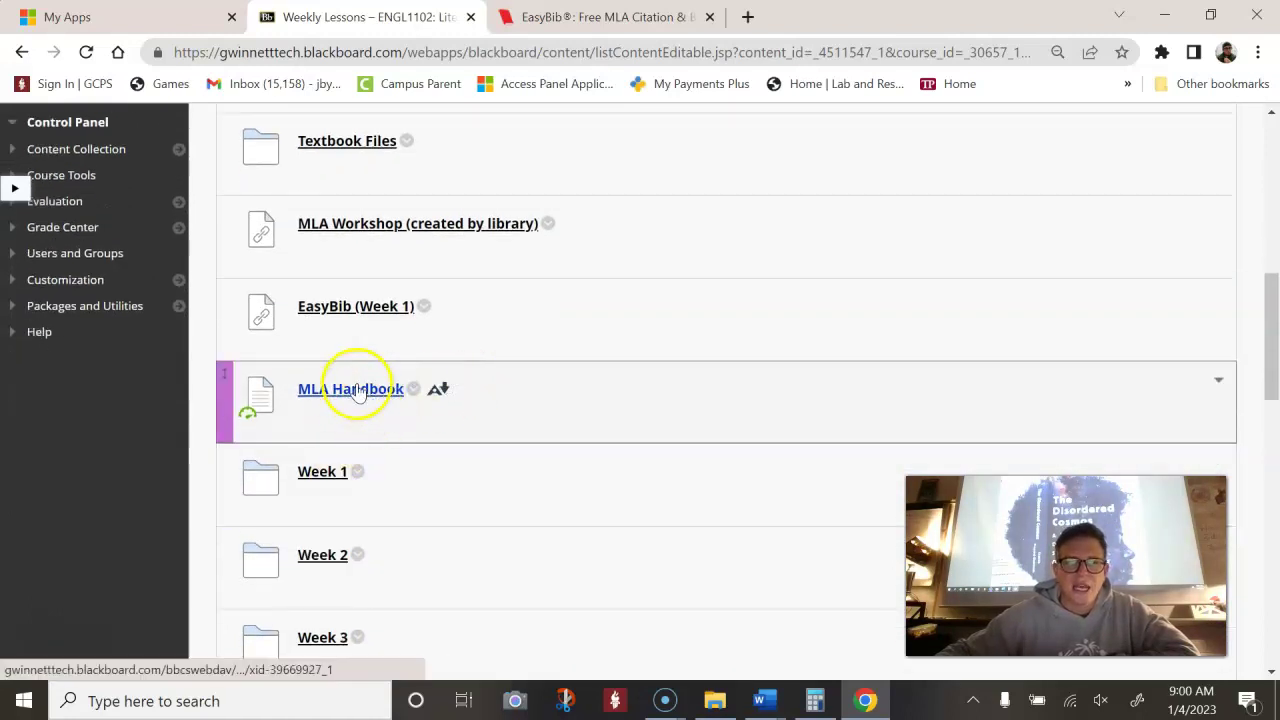
pyautogui.scroll(-1, 368, 398)
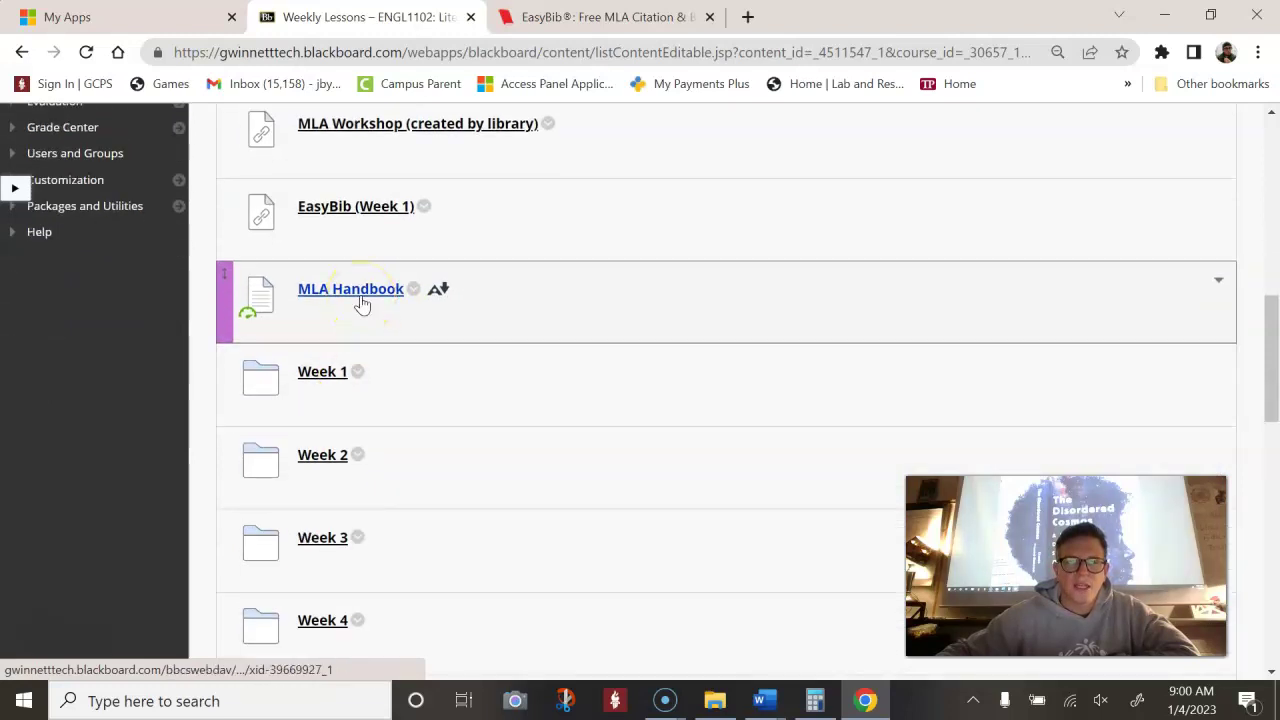
pyautogui.scroll(2, 360, 305)
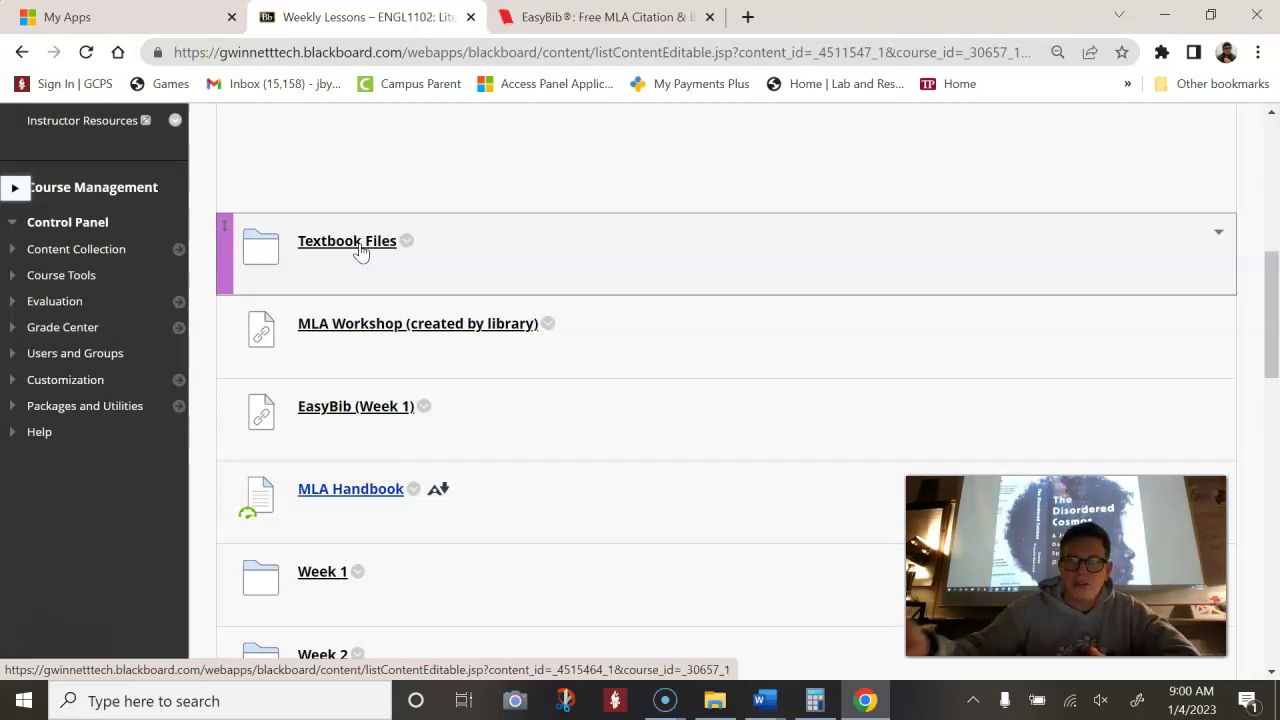
# Step: Open the Textbook Files folder in Weekly Lessons and review the items it contains
pyautogui.click(361, 249)
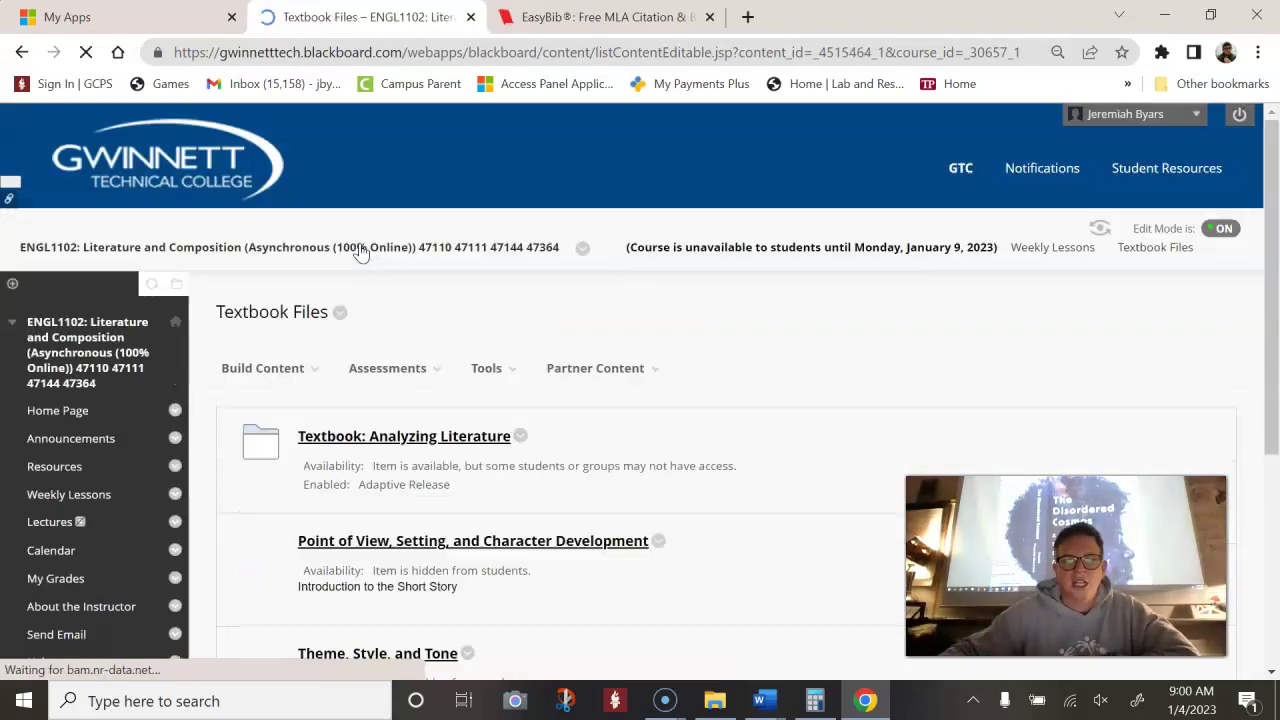
pyautogui.click(408, 370)
pyautogui.scroll(-3, 400, 452)
pyautogui.scroll(-1, 395, 470)
pyautogui.scroll(1, 385, 482)
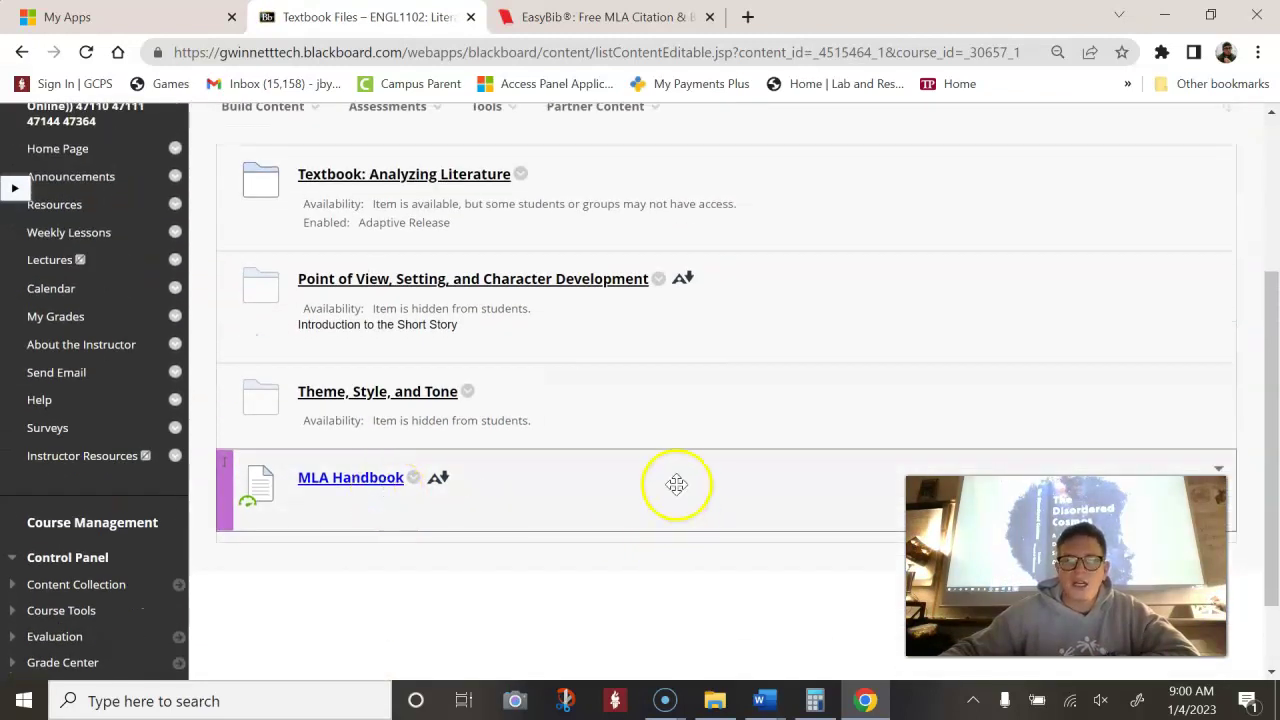
pyautogui.scroll(2, 643, 430)
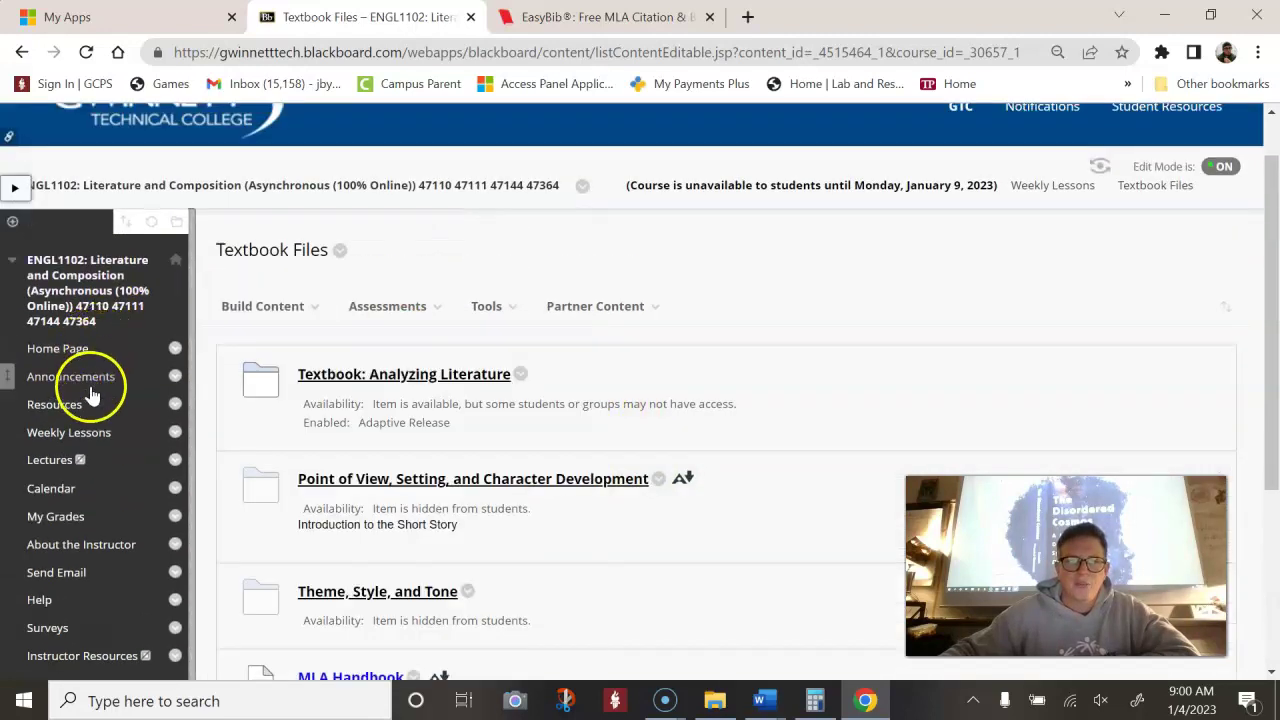
# Step: Return to the Weekly Lessons page and open the Week 1 folder
pyautogui.scroll(-1, 89, 390)
pyautogui.click(43, 335)
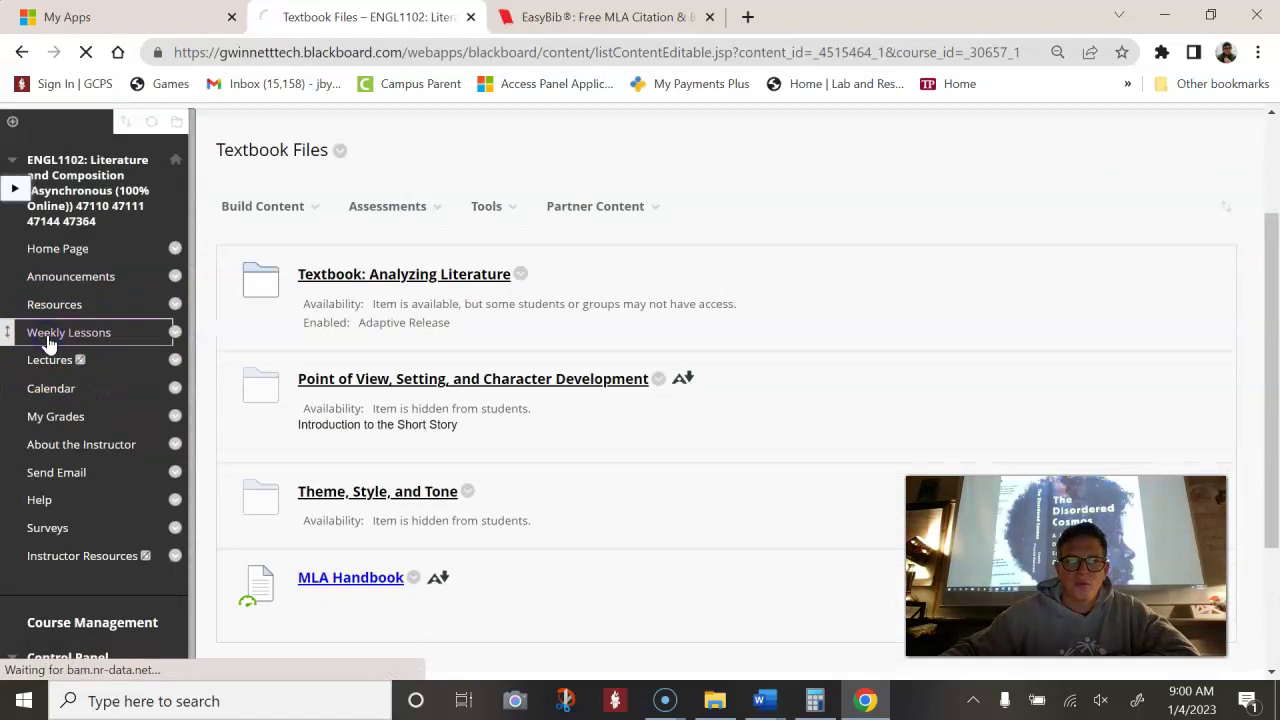
pyautogui.click(598, 369)
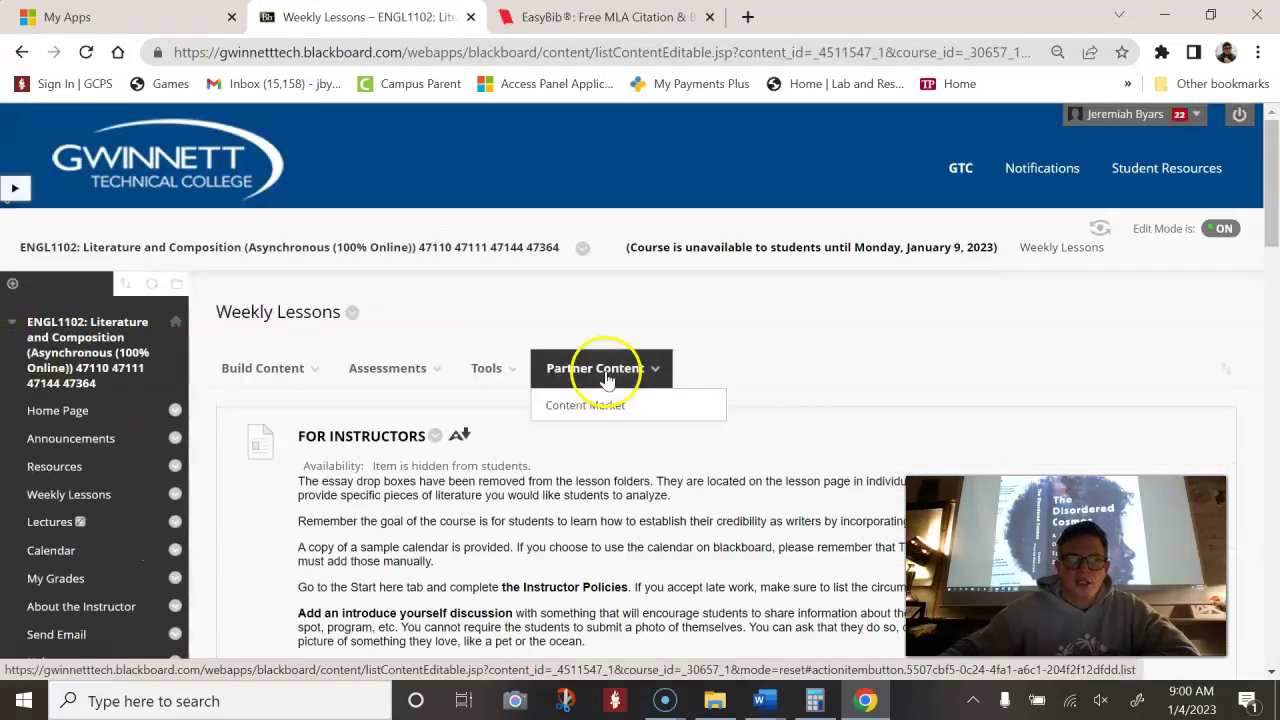
pyautogui.scroll(-4, 606, 321)
pyautogui.scroll(-4, 605, 320)
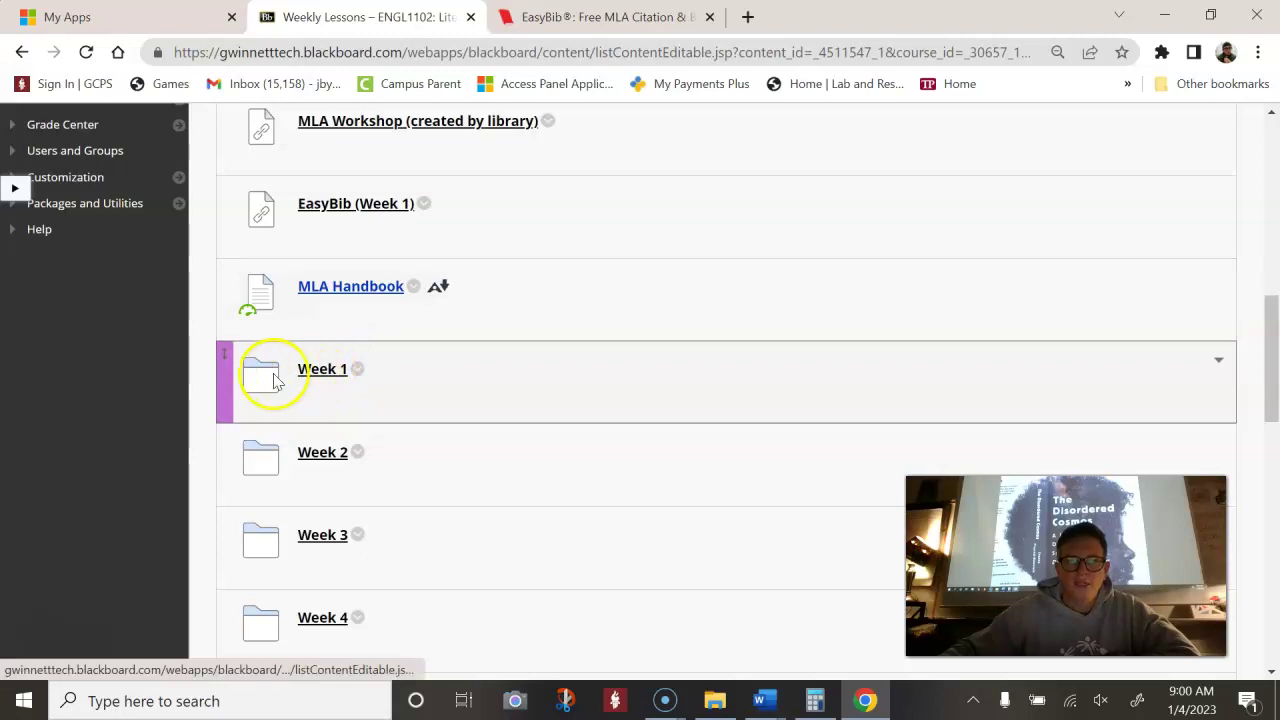
pyautogui.click(318, 372)
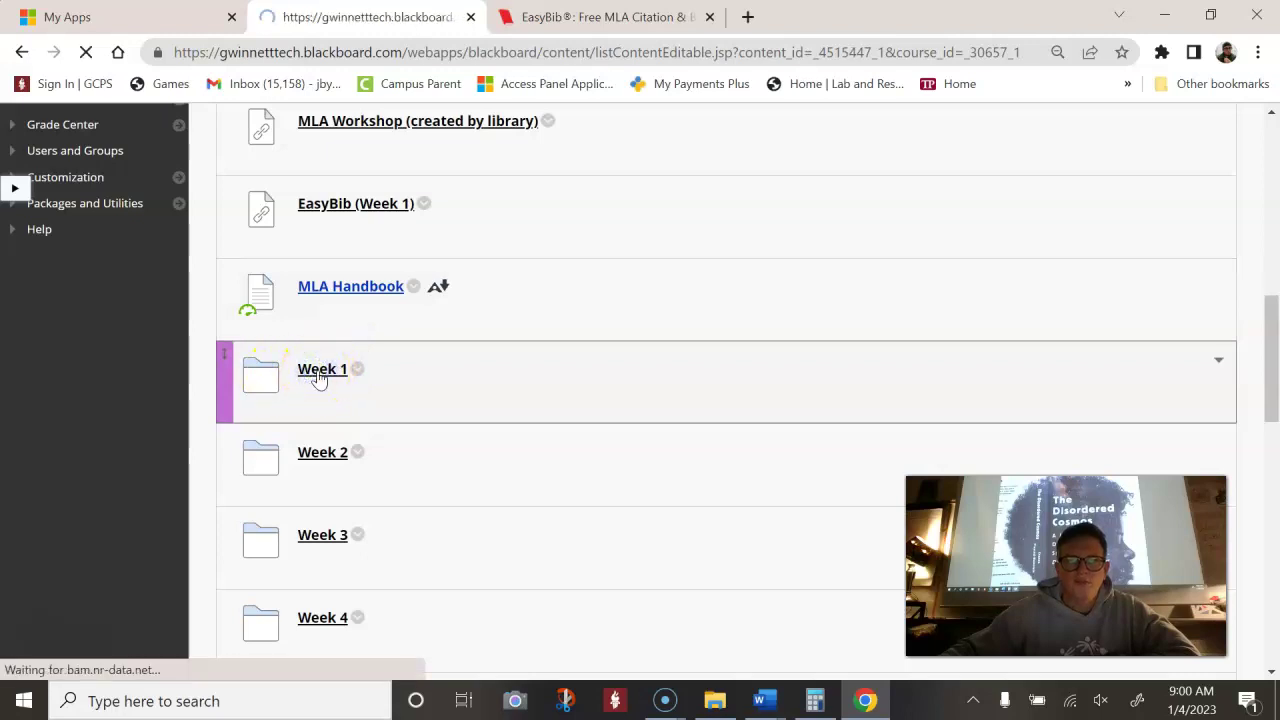
# Step: Look over the Week 1 assignments and materials and open the Syllabus (Week 1) folder
pyautogui.scroll(-5, 514, 334)
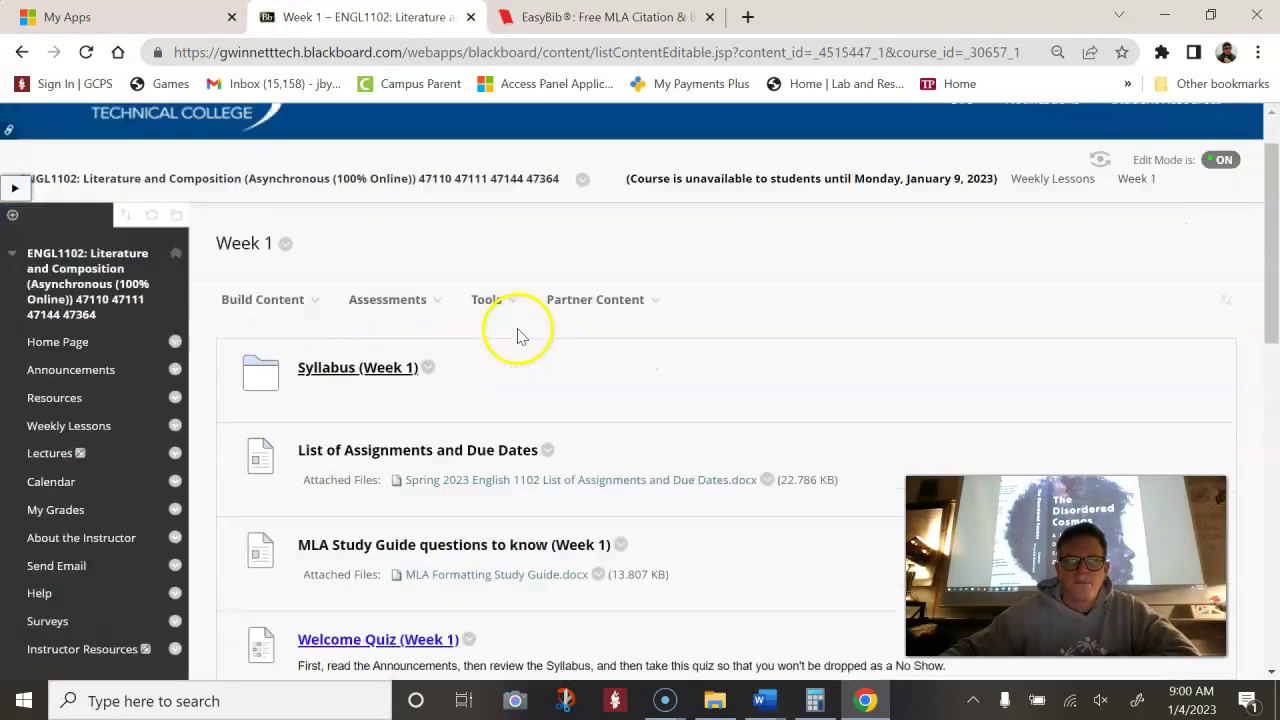
pyautogui.scroll(-5, 514, 330)
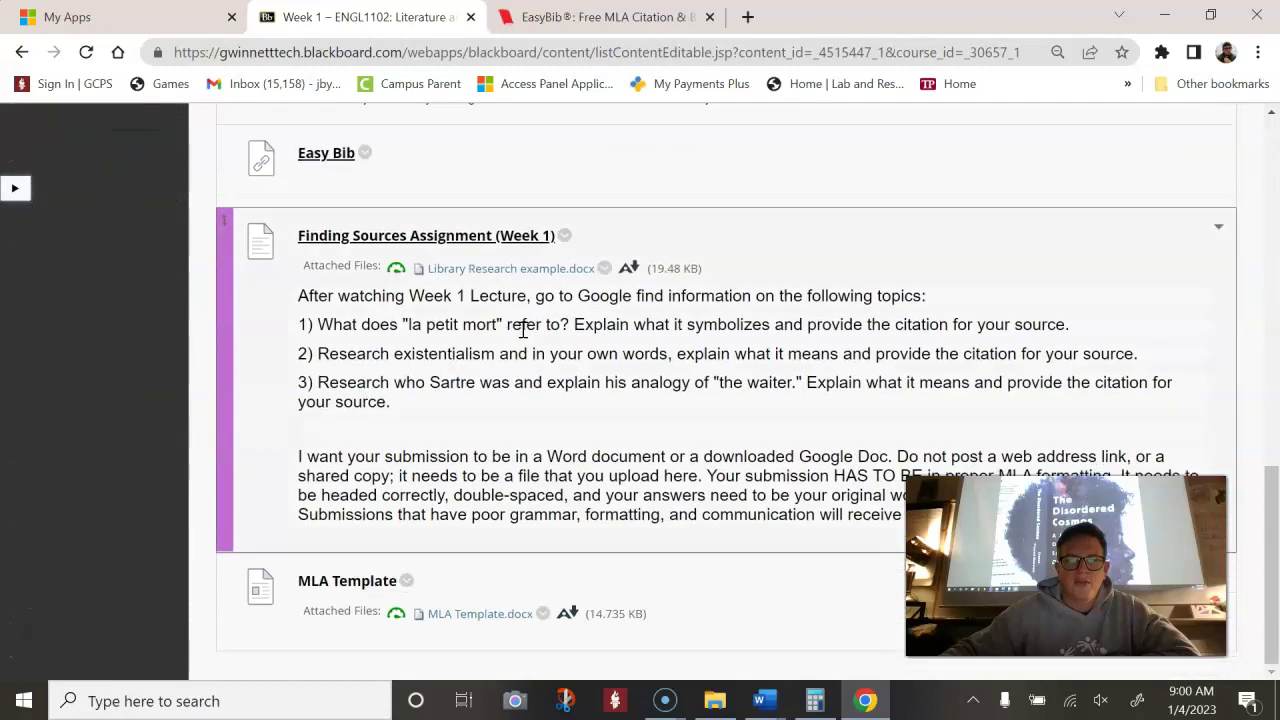
pyautogui.scroll(6, 520, 330)
pyautogui.scroll(4, 522, 330)
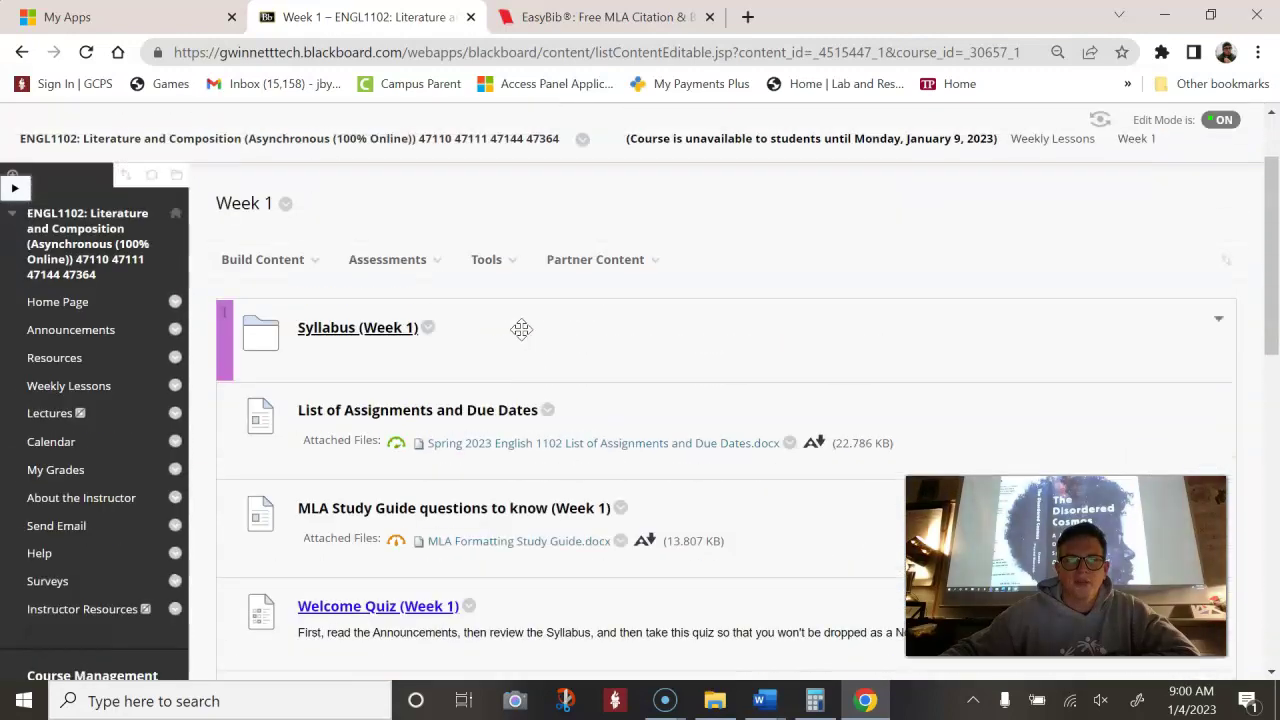
pyautogui.click(325, 338)
pyautogui.click(324, 337)
pyautogui.scroll(-2, 347, 408)
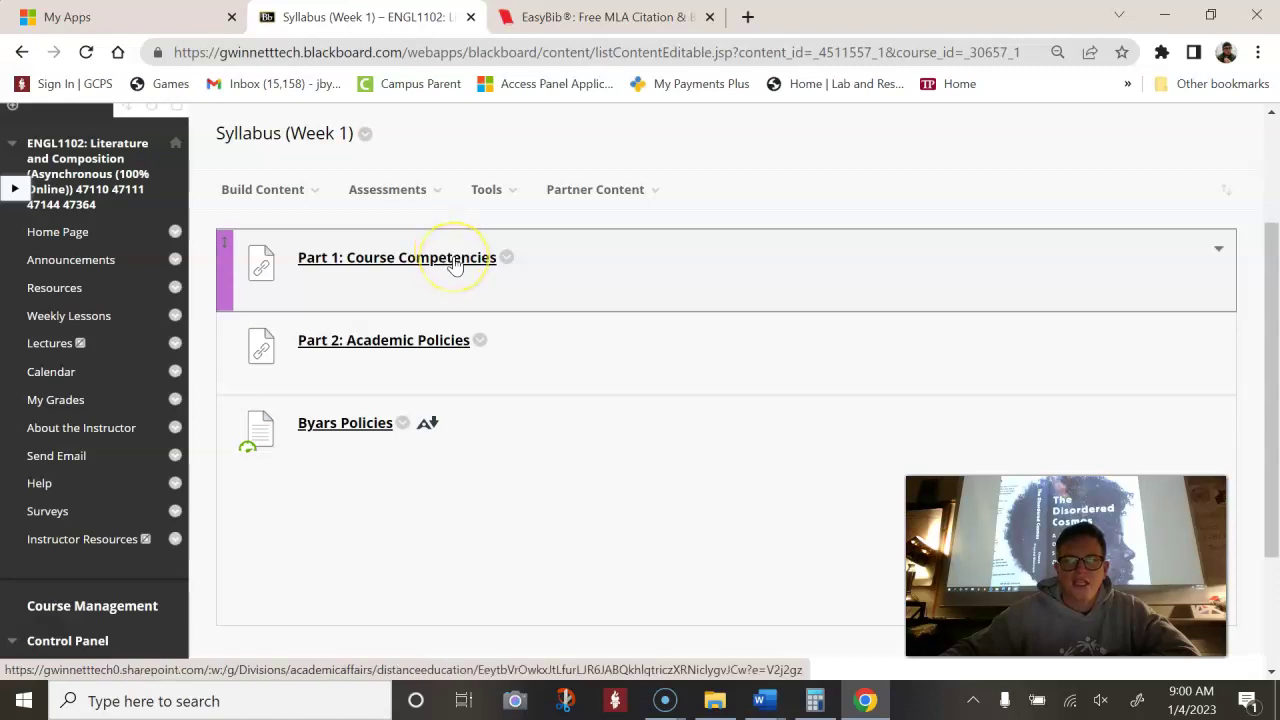
# Step: Open Part 1: Course Competencies of the syllabus and read both pages of the document
pyautogui.click(455, 260)
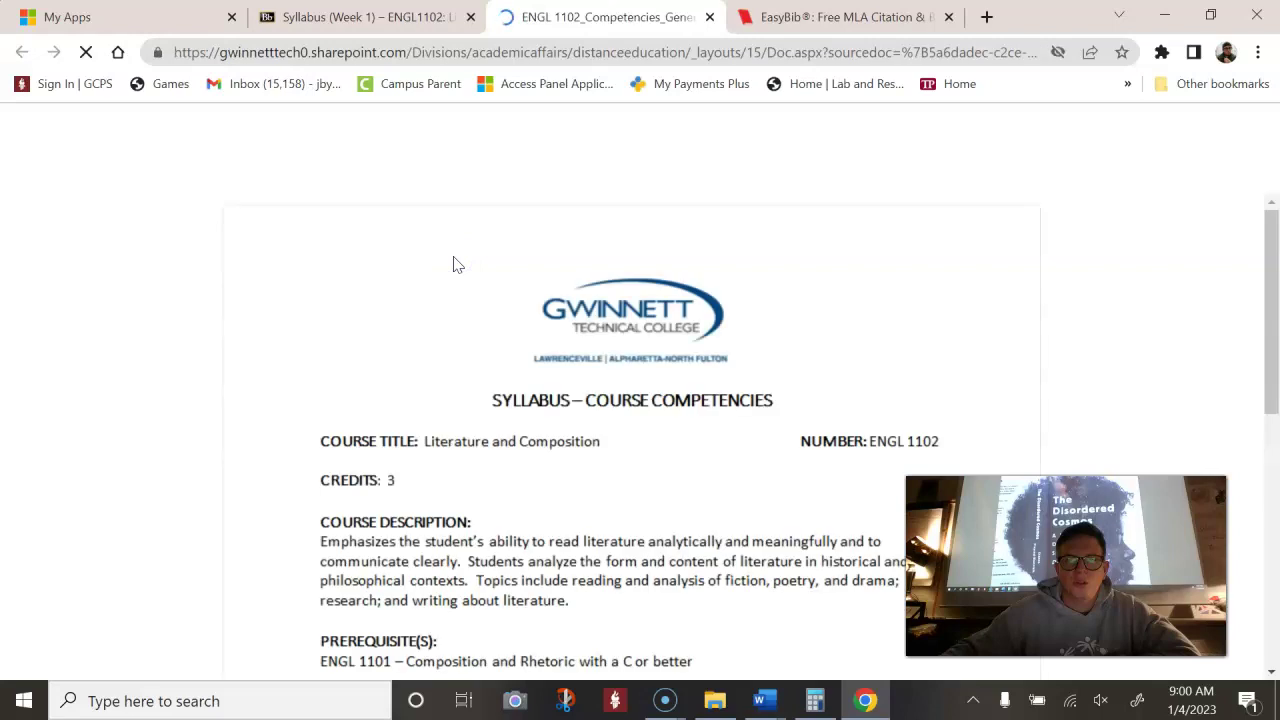
pyautogui.click(458, 346)
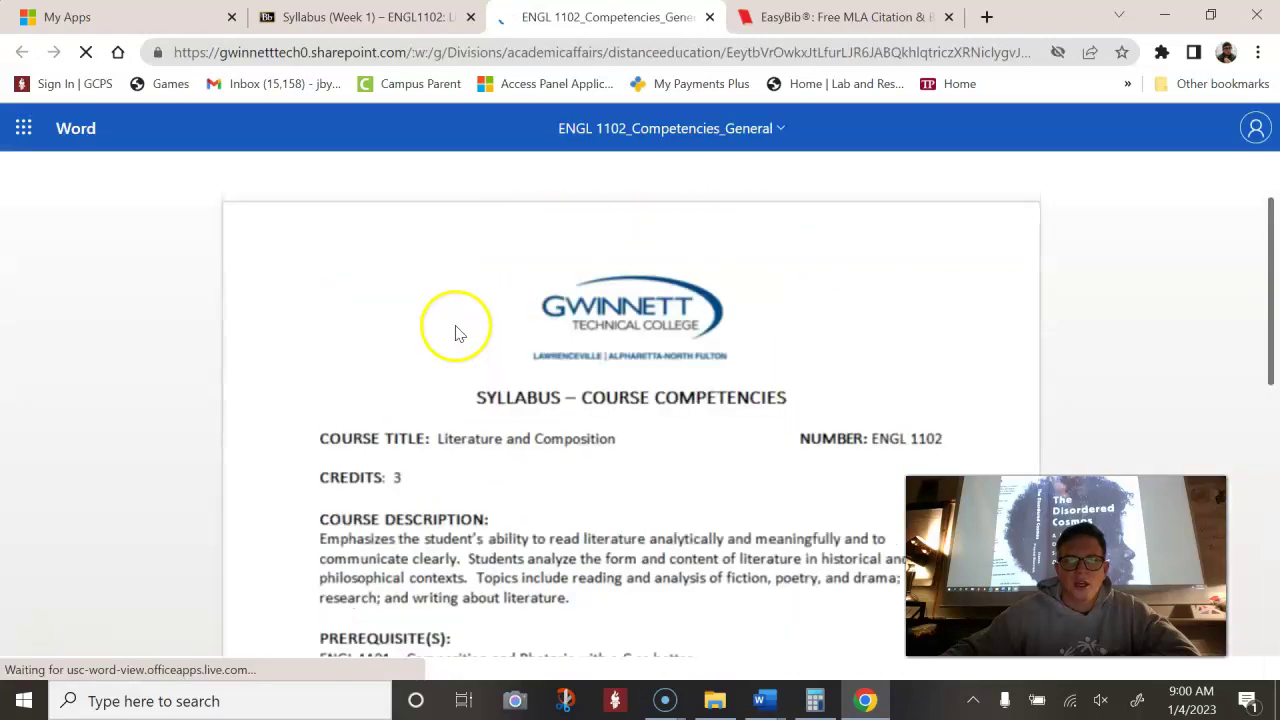
pyautogui.scroll(-3, 462, 338)
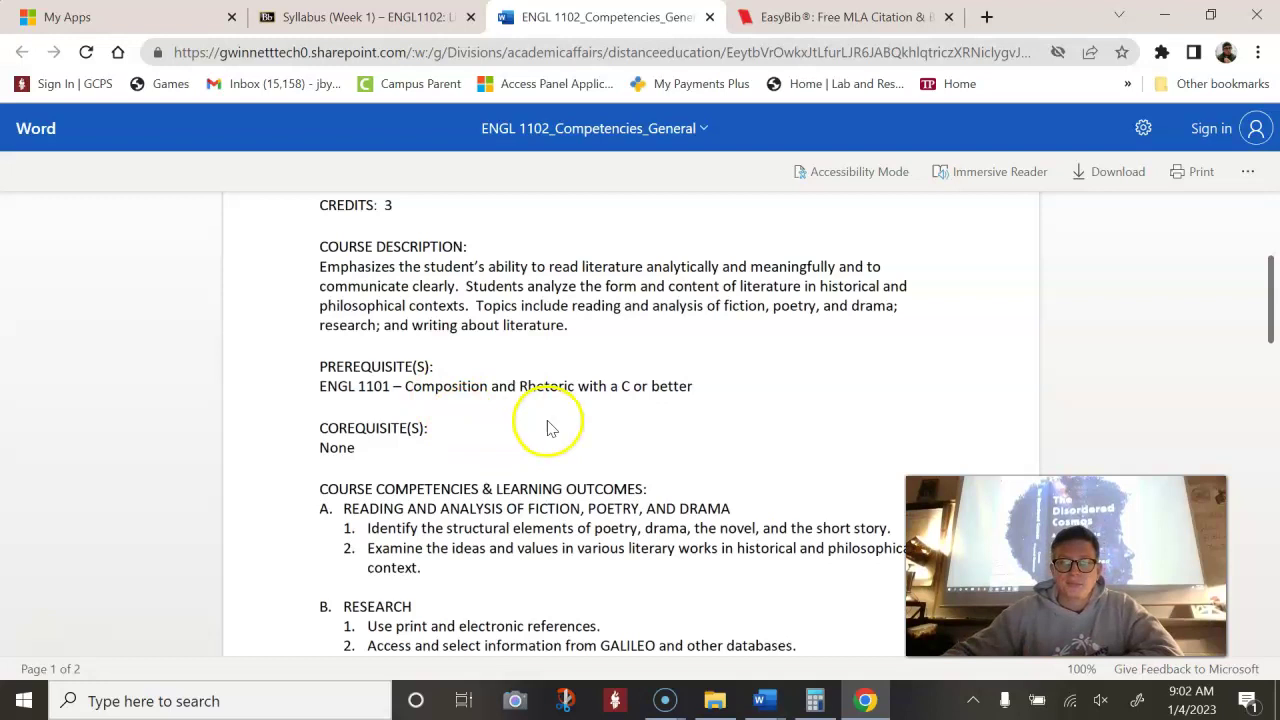
pyautogui.scroll(-3, 549, 428)
pyautogui.scroll(-3, 545, 415)
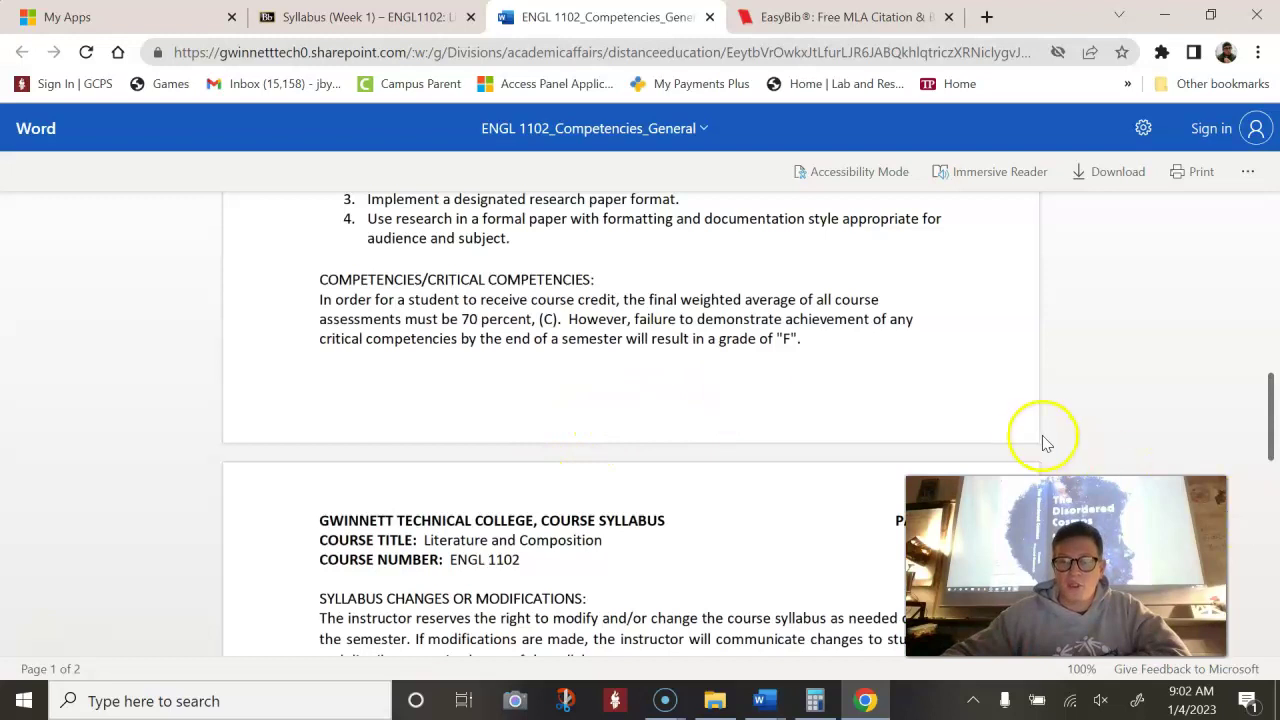
pyautogui.scroll(-2, 771, 459)
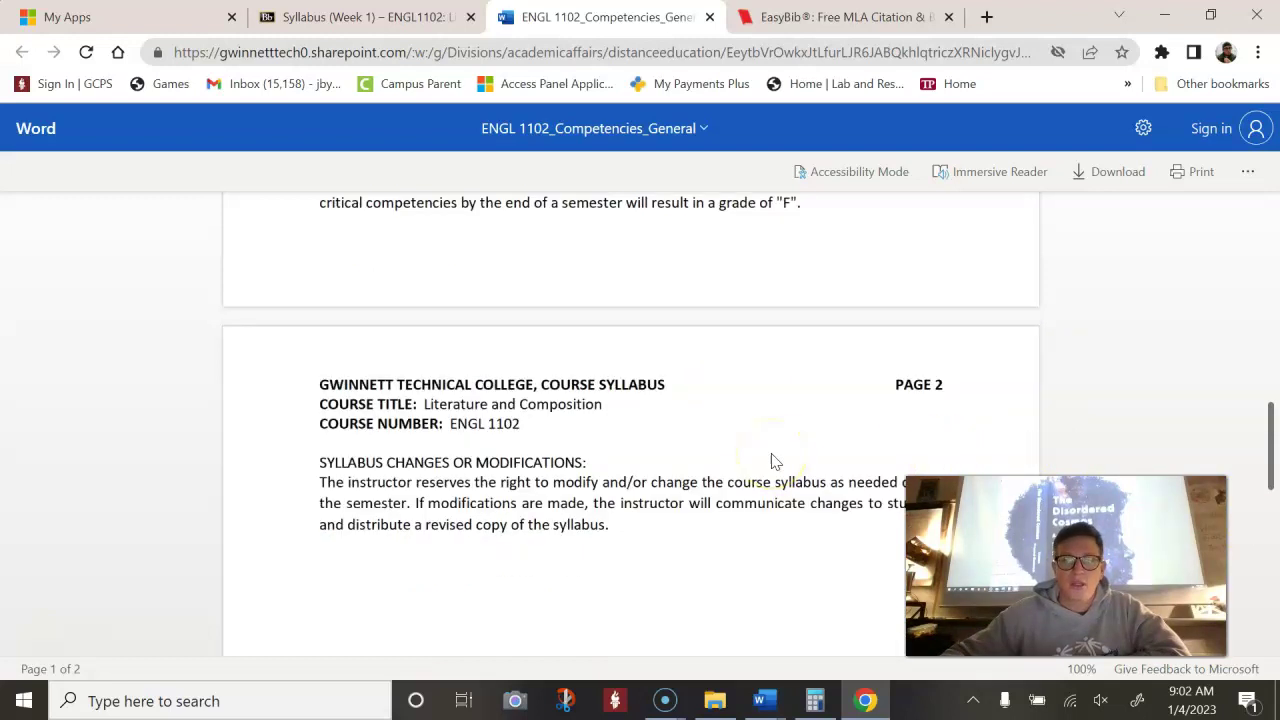
pyautogui.scroll(-5, 771, 461)
pyautogui.scroll(10, 771, 450)
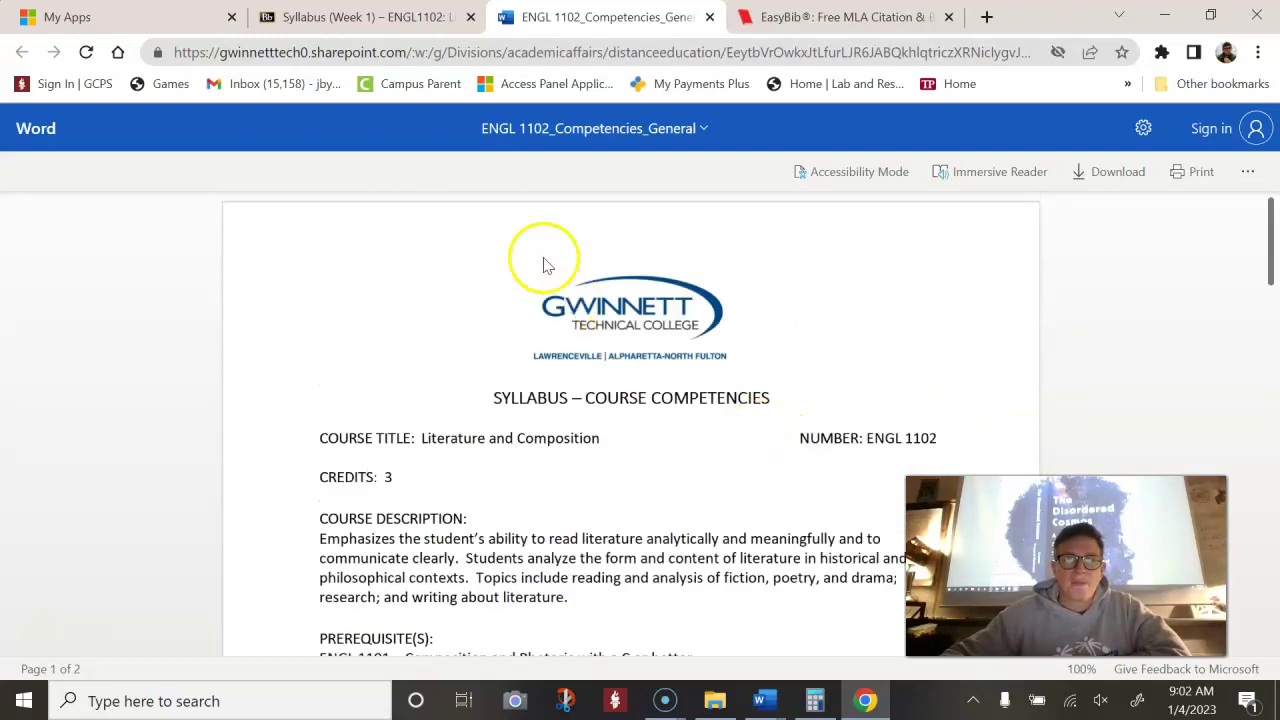
# Step: Go back to the Syllabus (Week 1) folder, download the instructor's policies document and open it in Word
pyautogui.click(314, 20)
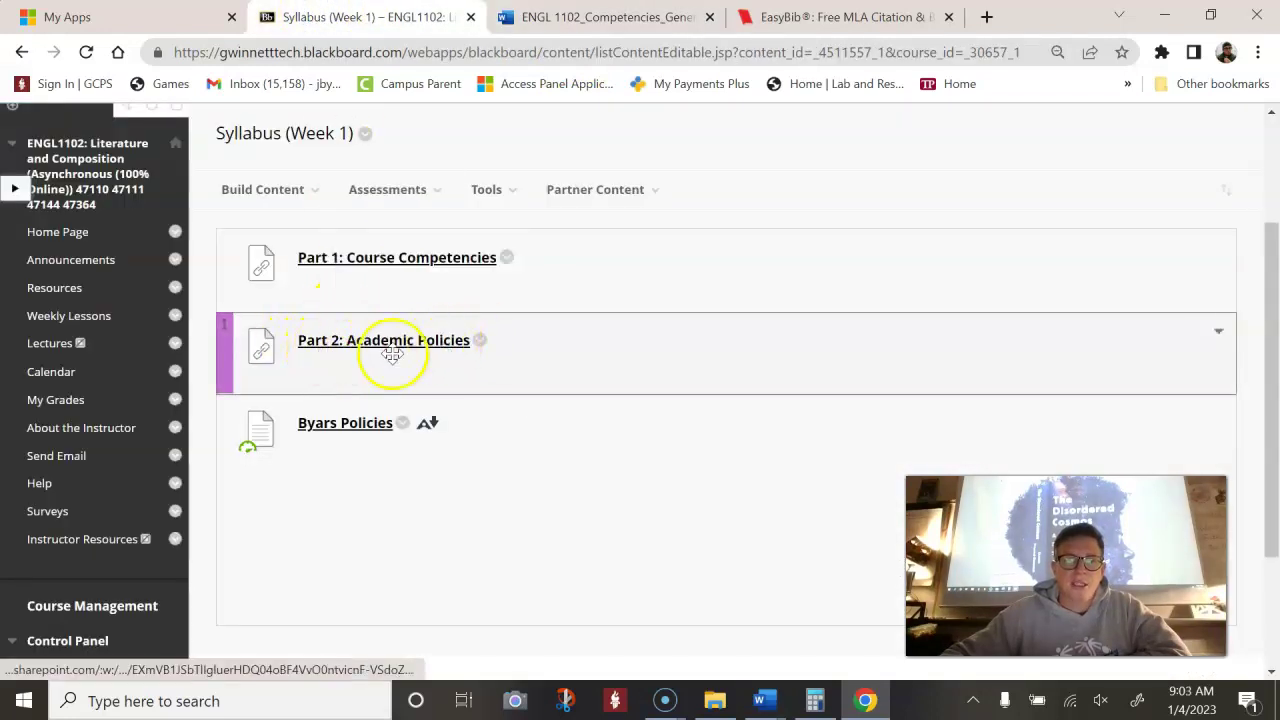
pyautogui.click(342, 425)
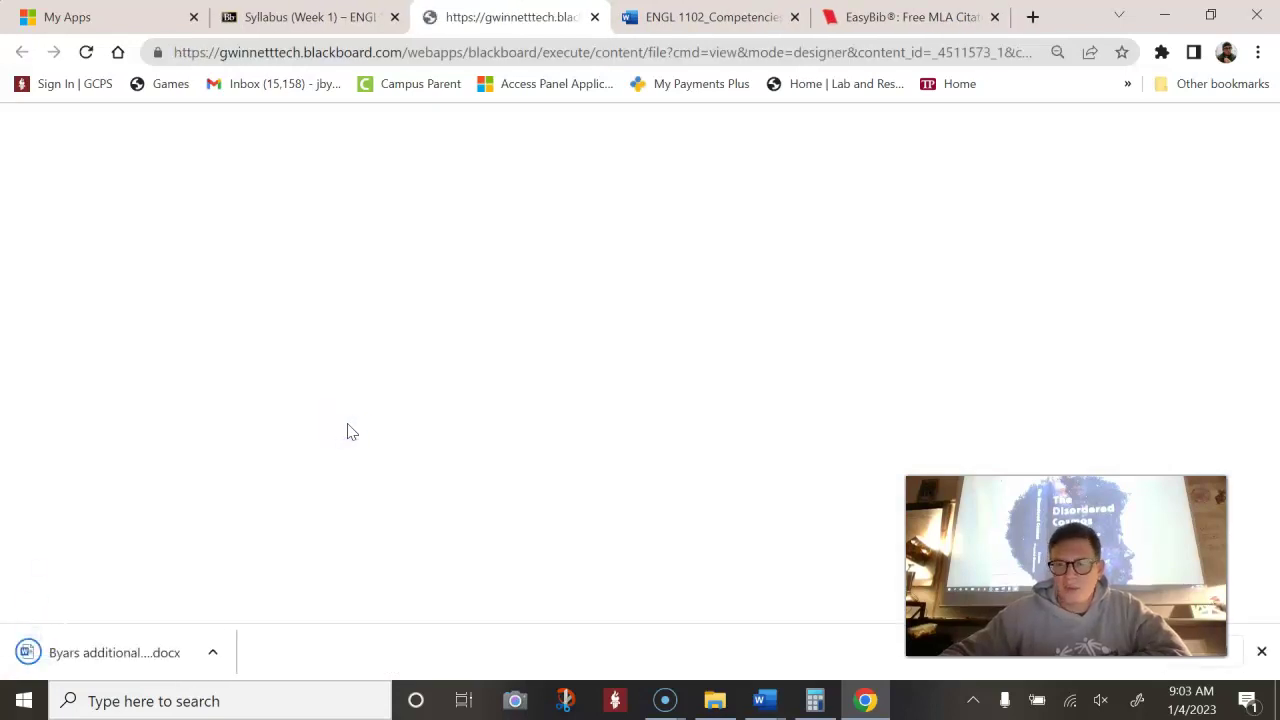
pyautogui.click(163, 660)
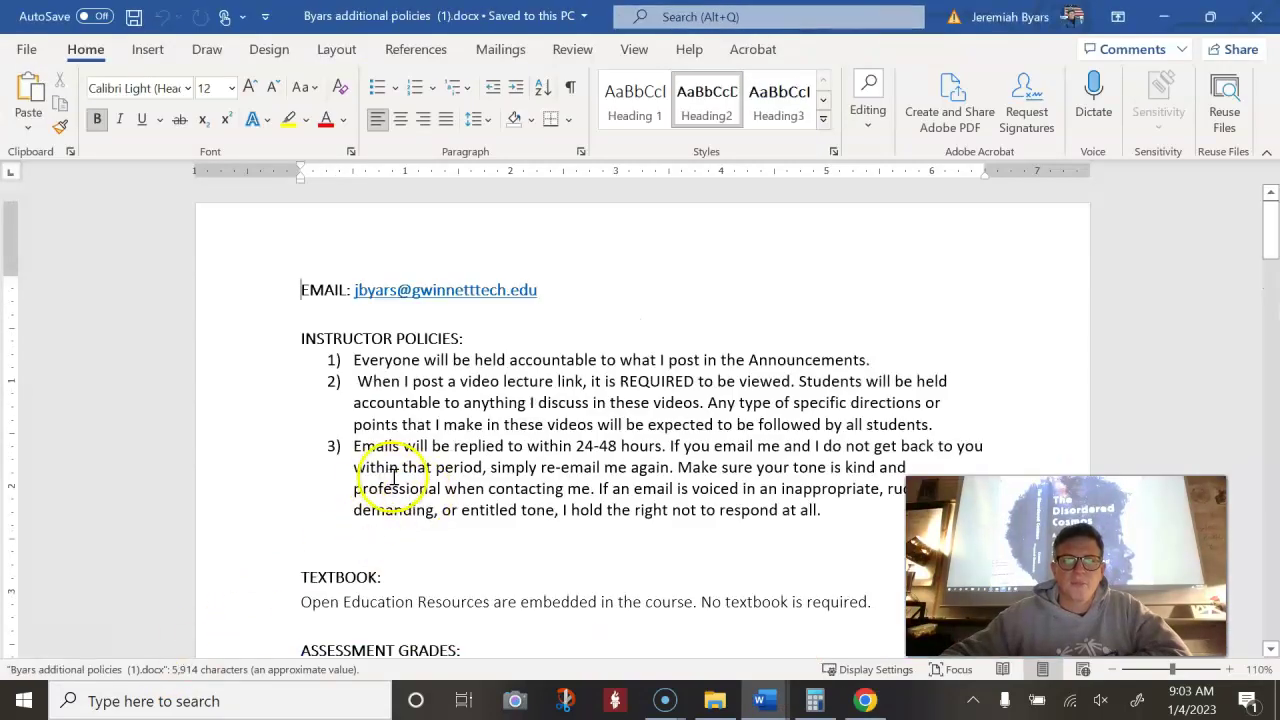
# Step: Point out the announcement accountability and required video lecture rules under INSTRUCTOR POLICIES by temporarily selecting their text
pyautogui.scroll(-1, 391, 480)
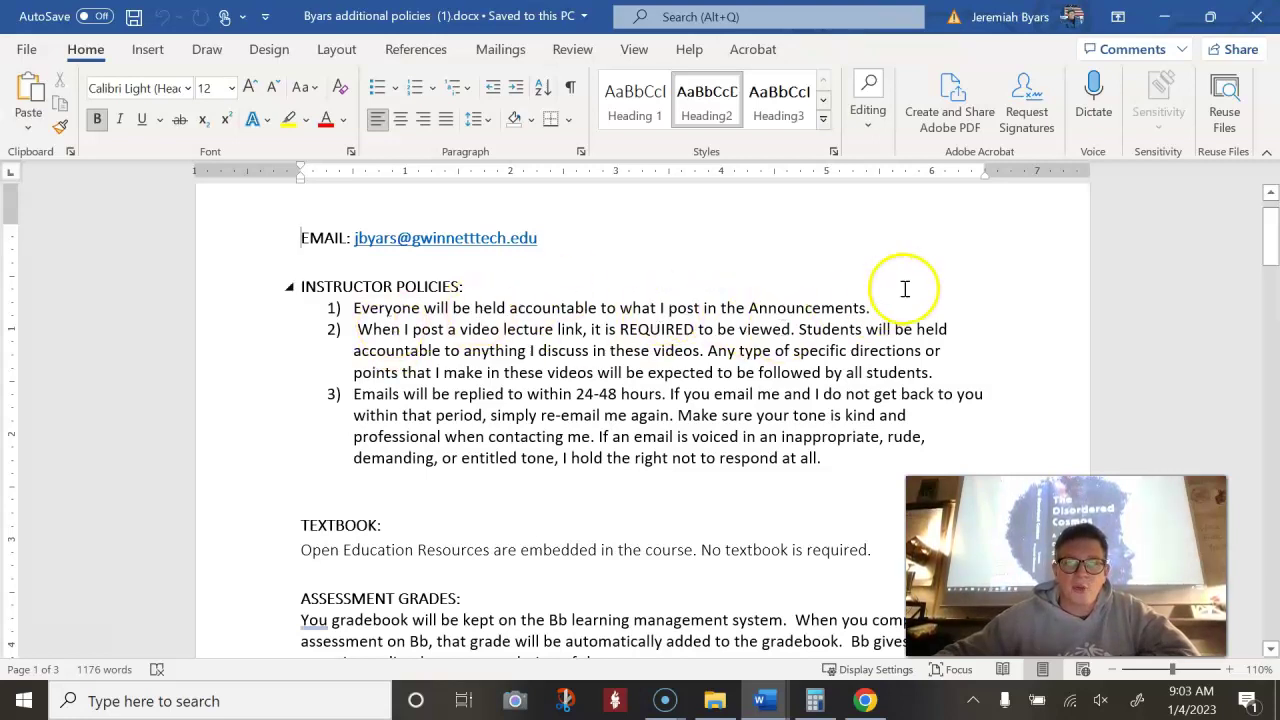
pyautogui.moveTo(872, 308); pyautogui.dragTo(575, 308)
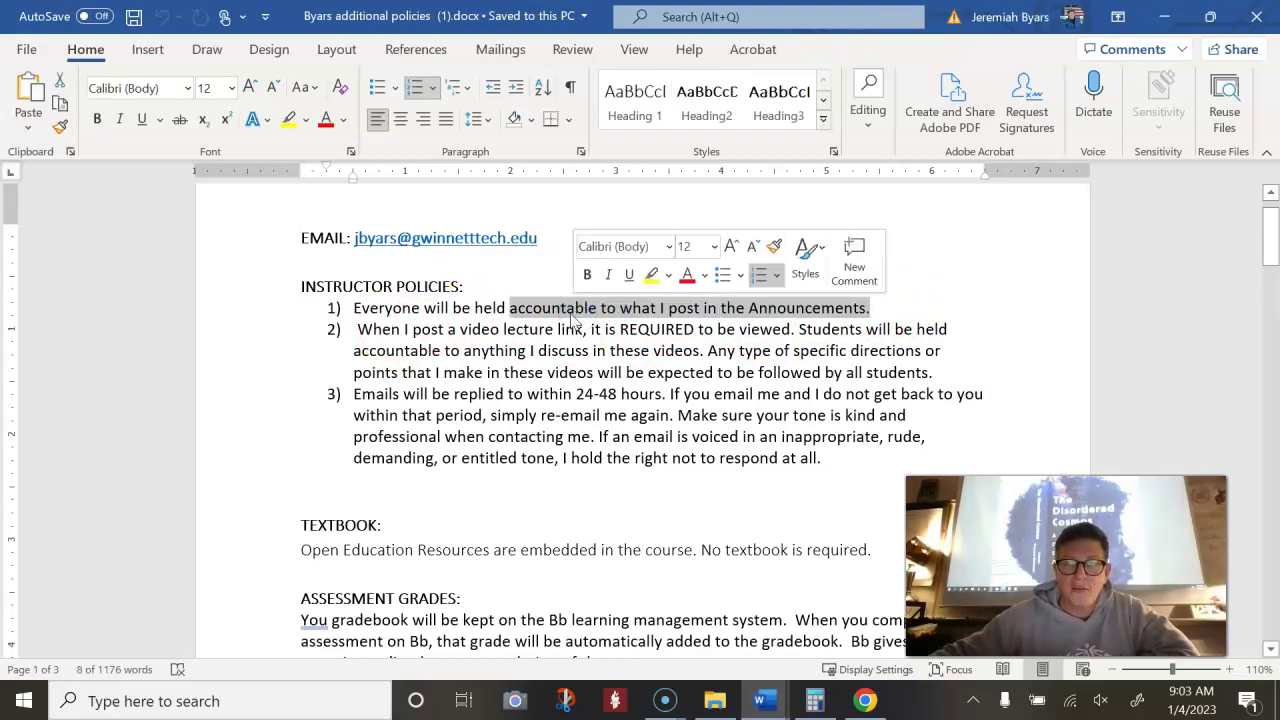
pyautogui.click(506, 330)
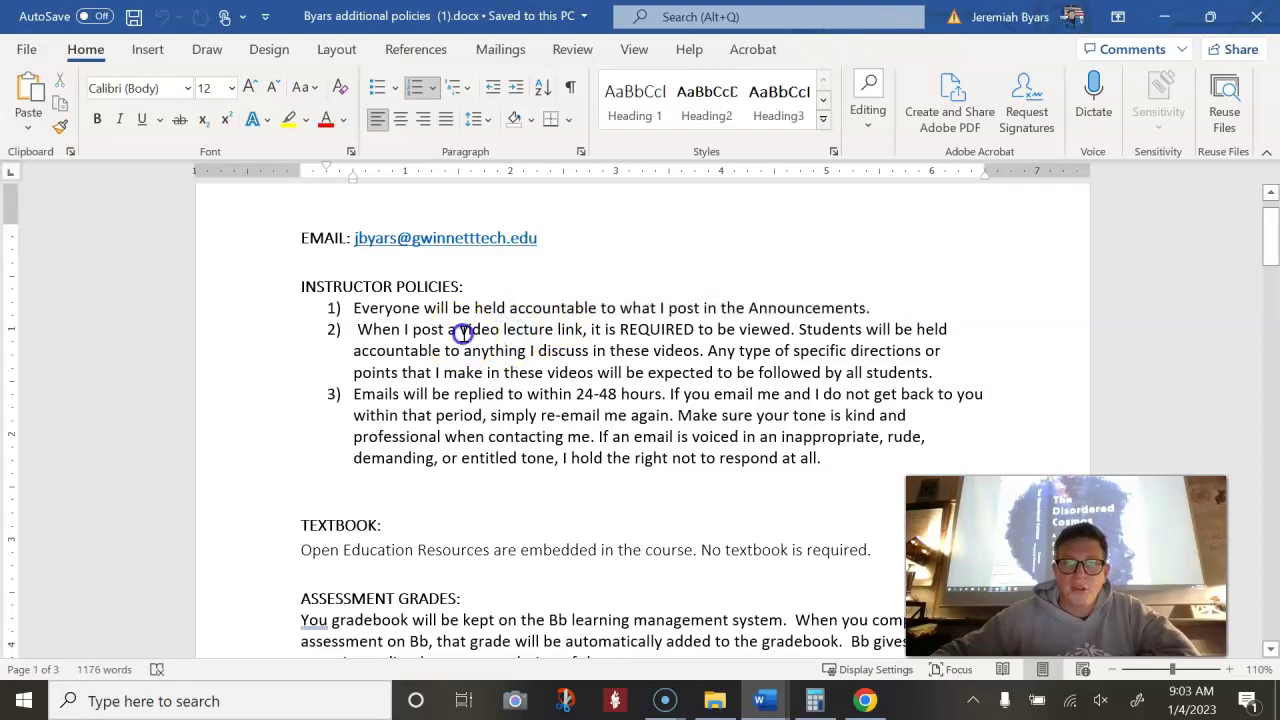
pyautogui.moveTo(462, 331); pyautogui.dragTo(790, 330)
pyautogui.click(822, 330)
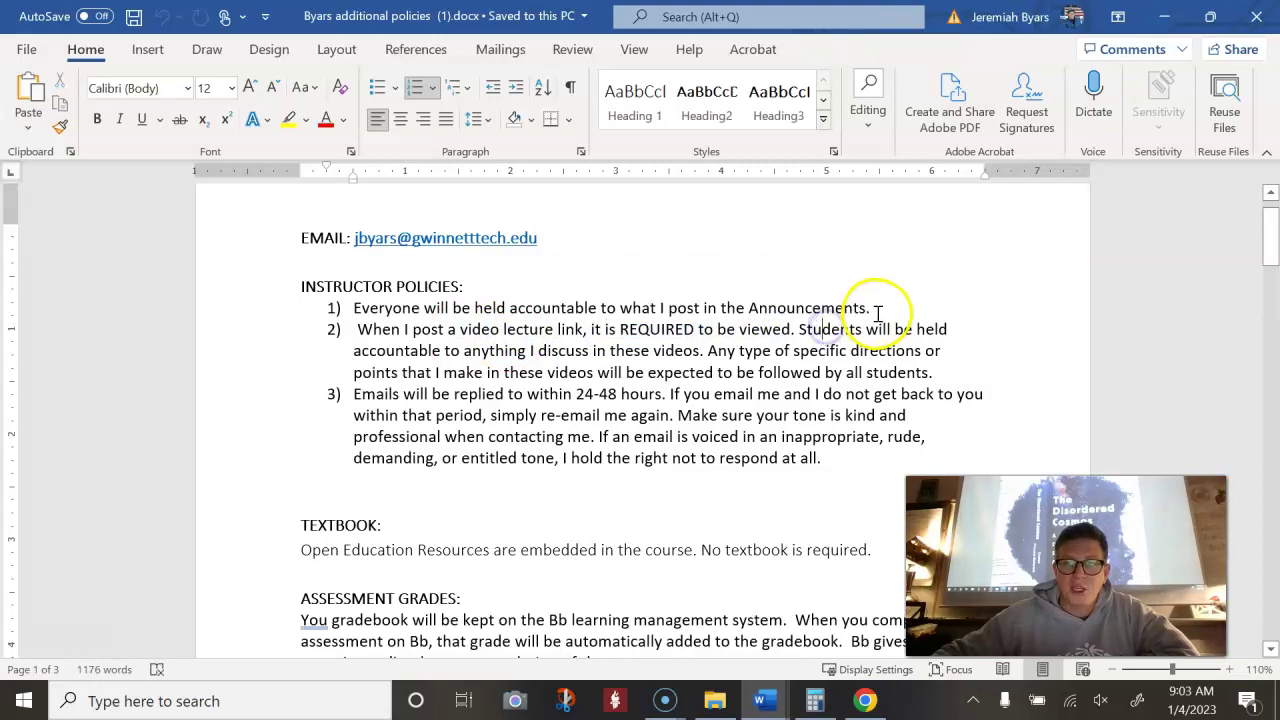
# Step: Point out the required viewing of video lectures, and the essay percentages and Assignments and Discussion Posts row under COURSE WEIGHTS, by temporarily selecting them
pyautogui.moveTo(872, 310); pyautogui.dragTo(600, 334)
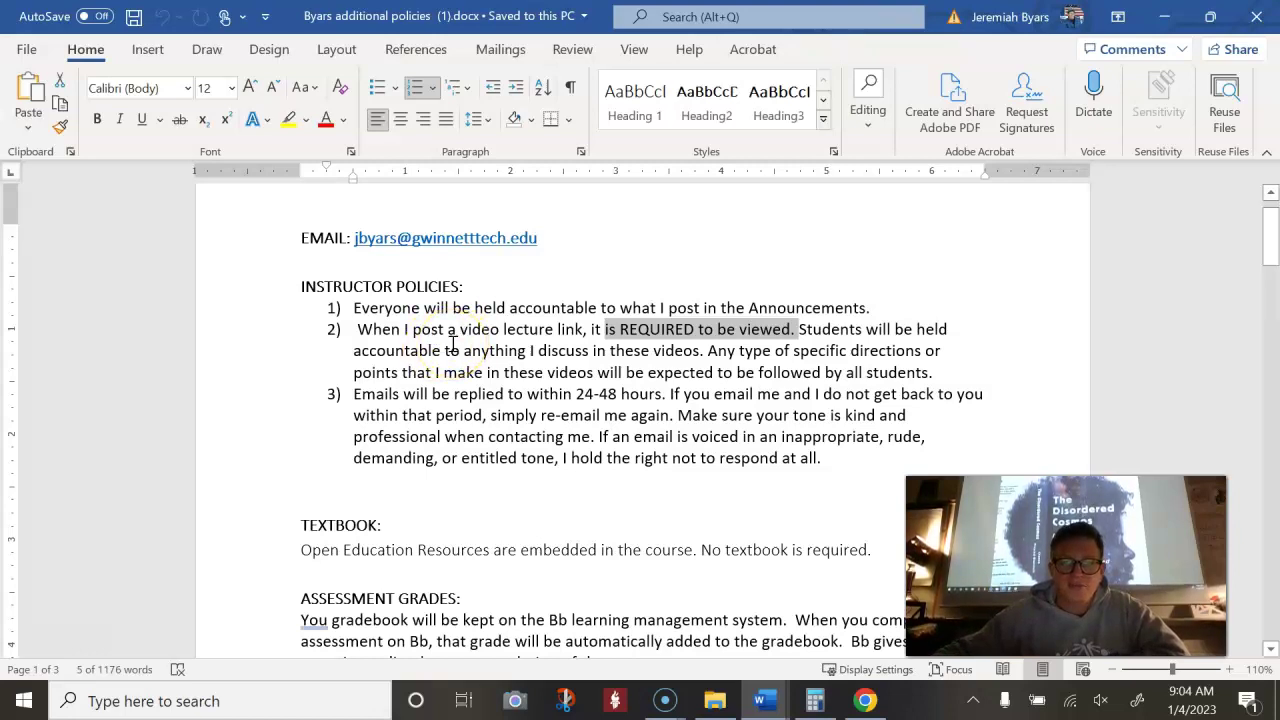
pyautogui.scroll(-6, 453, 345)
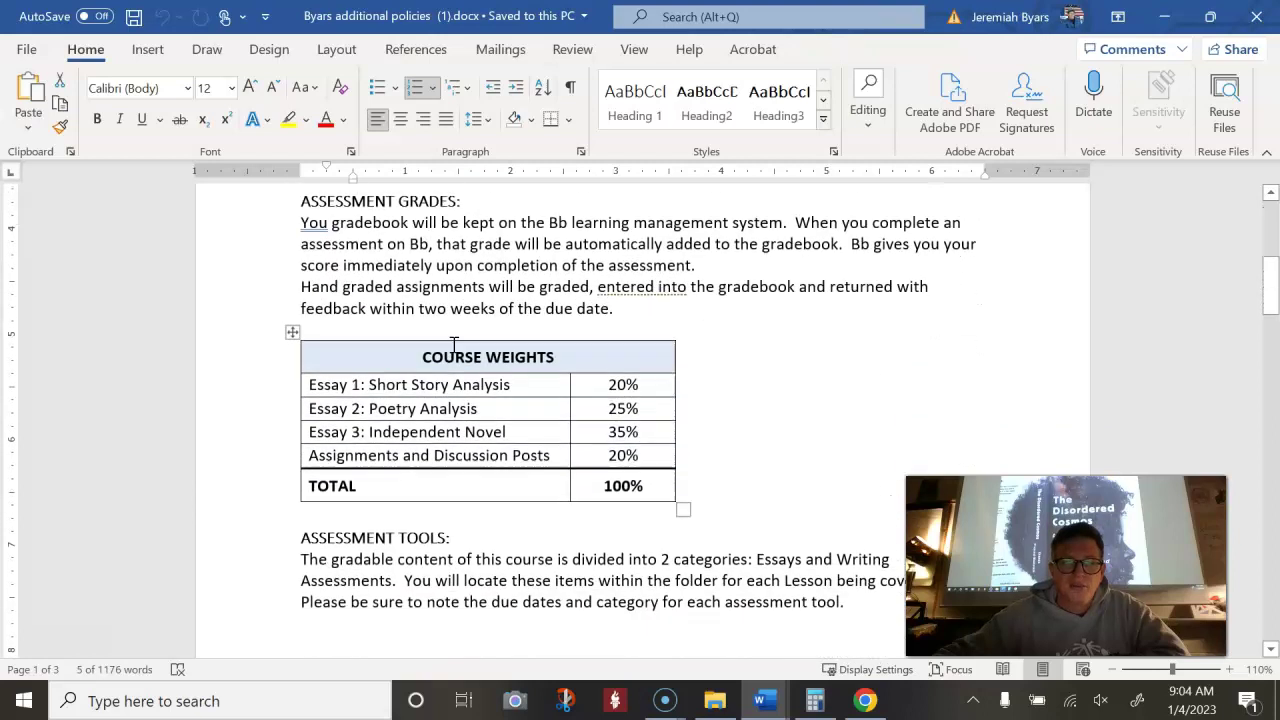
pyautogui.scroll(-1, 453, 345)
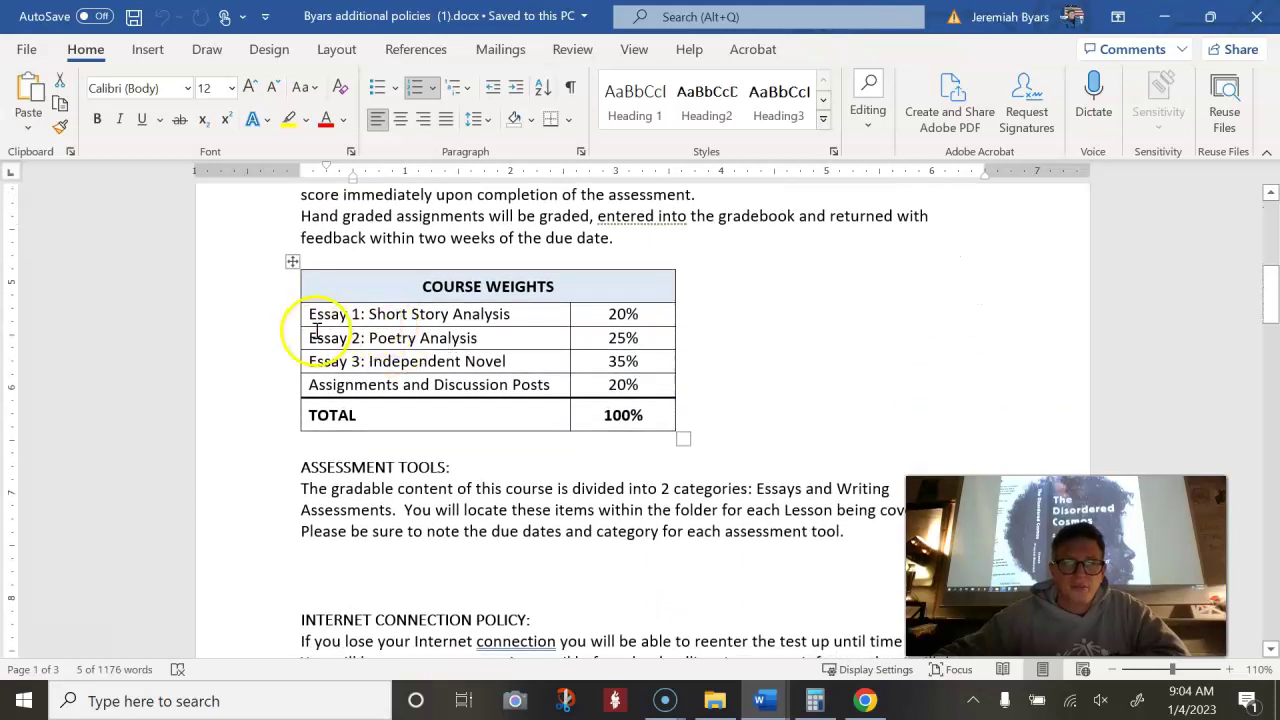
pyautogui.moveTo(603, 415); pyautogui.dragTo(328, 393)
pyautogui.click(500, 460)
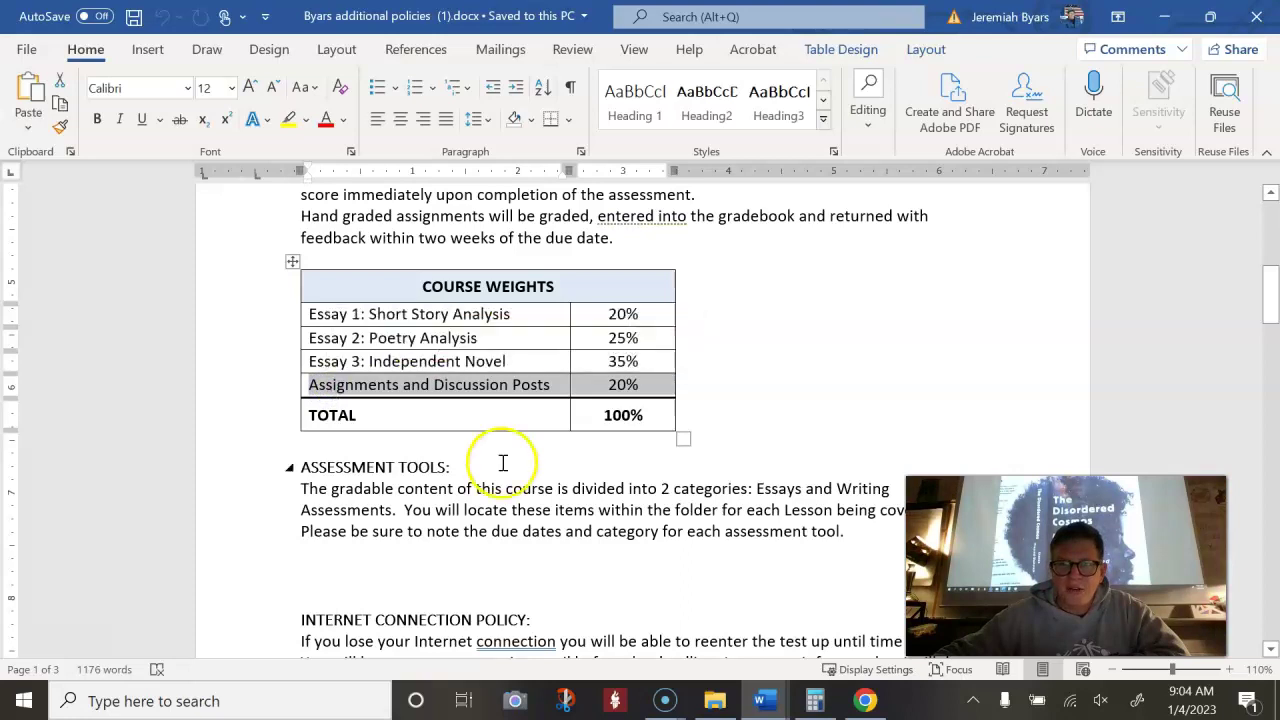
pyautogui.moveTo(622, 361); pyautogui.dragTo(596, 318)
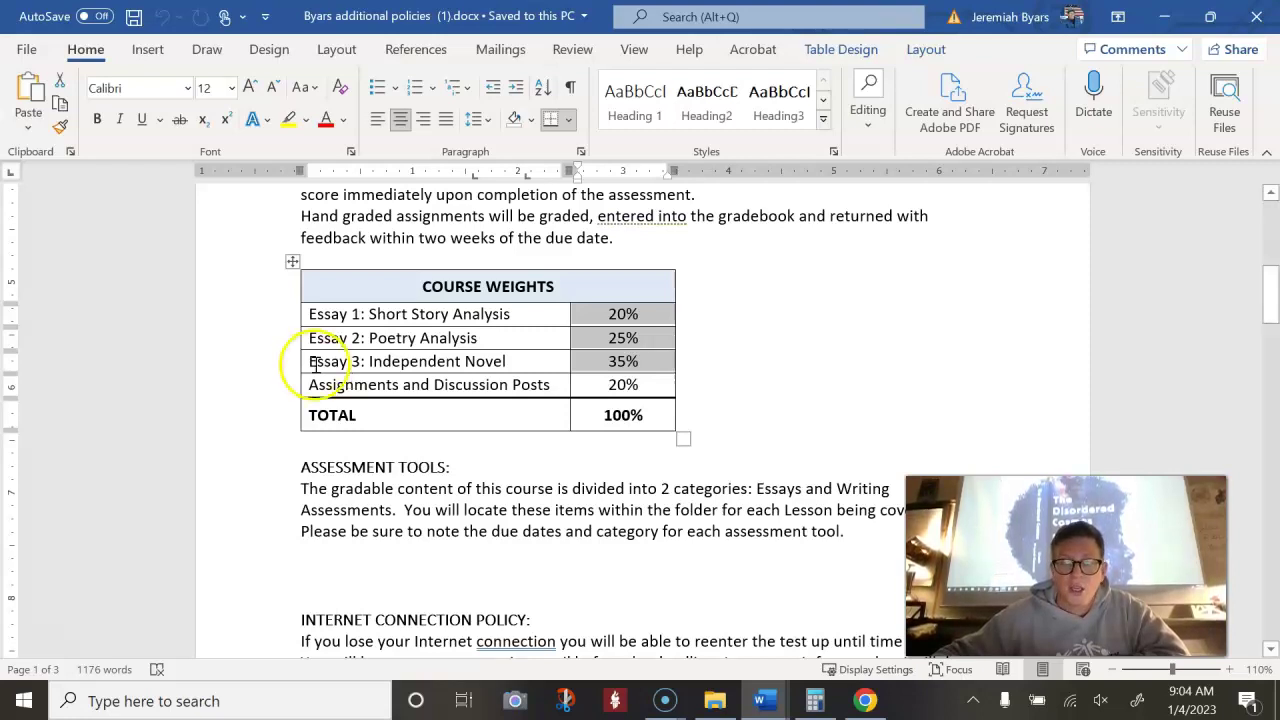
pyautogui.click(645, 368)
pyautogui.moveTo(645, 384)
pyautogui.mouseDown()
pyautogui.moveTo(449, 375)
pyautogui.moveTo(335, 392)
pyautogui.mouseUp()
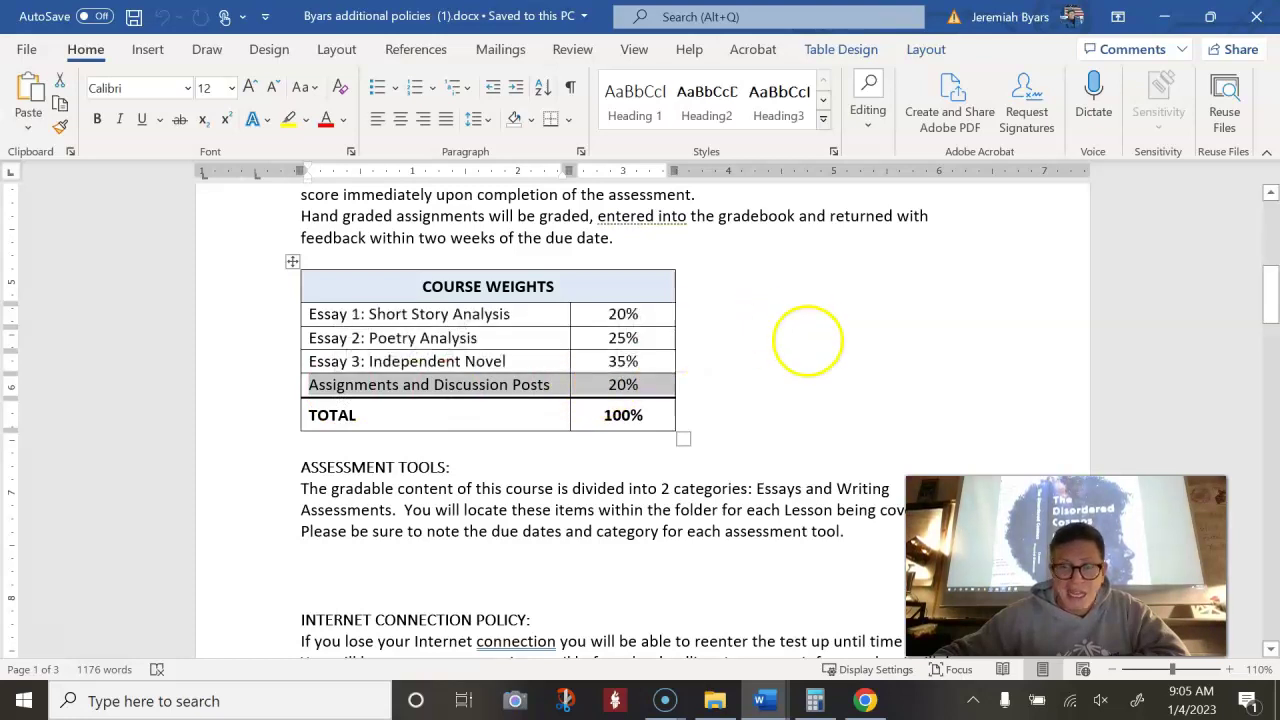
pyautogui.click(817, 343)
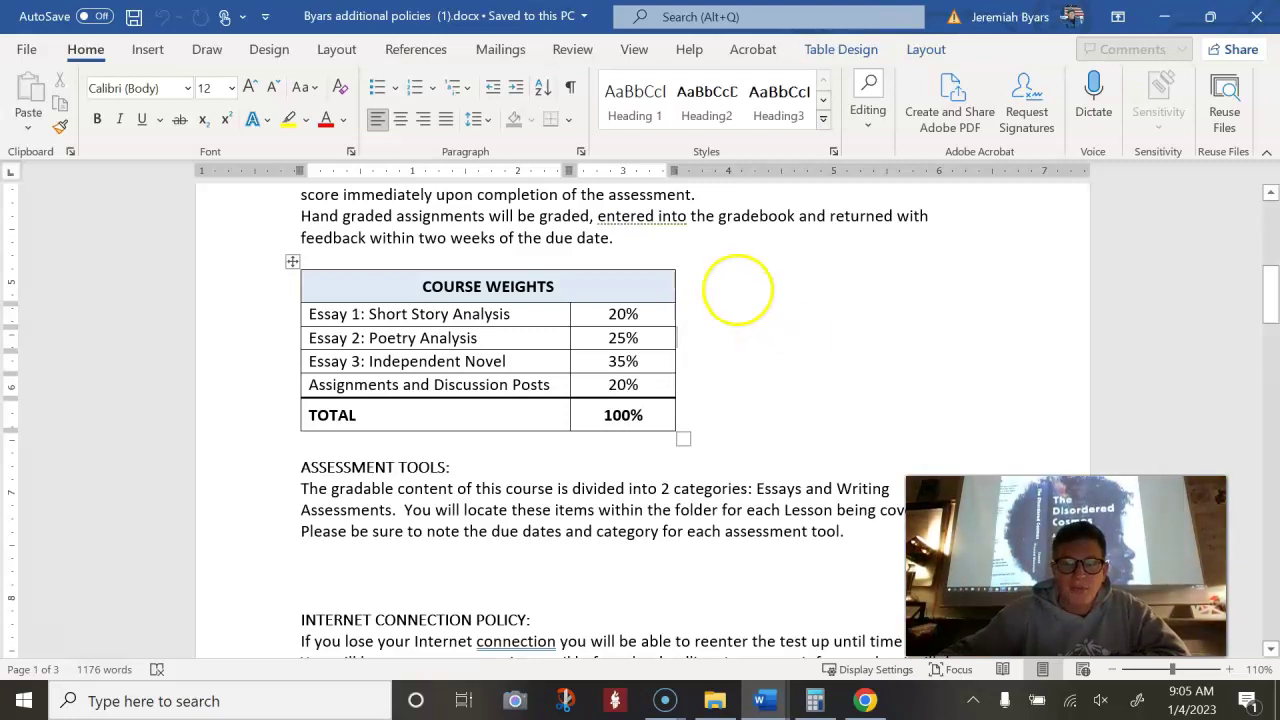
# Step: Go through the individual weights of the three essays and the assignments in the COURSE WEIGHTS table by selecting each percentage in turn
pyautogui.click(598, 362)
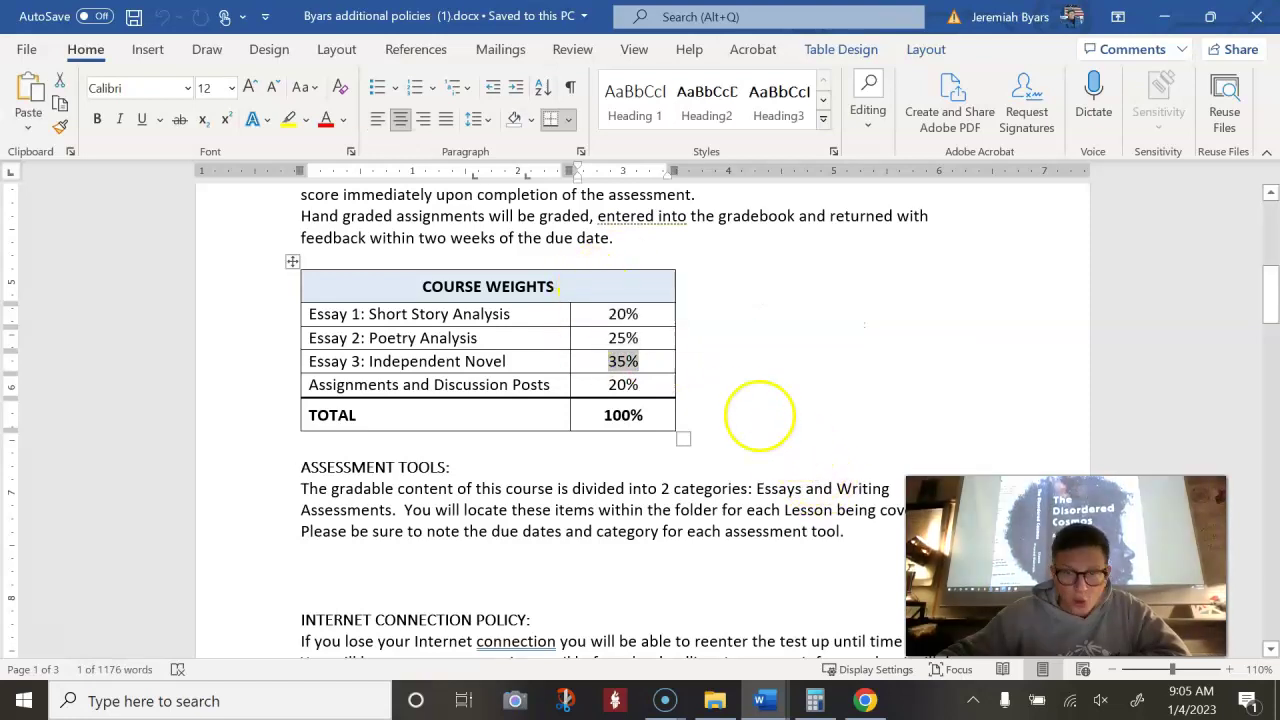
pyautogui.click(480, 312)
pyautogui.click(640, 337)
pyautogui.moveTo(641, 314); pyautogui.dragTo(594, 314)
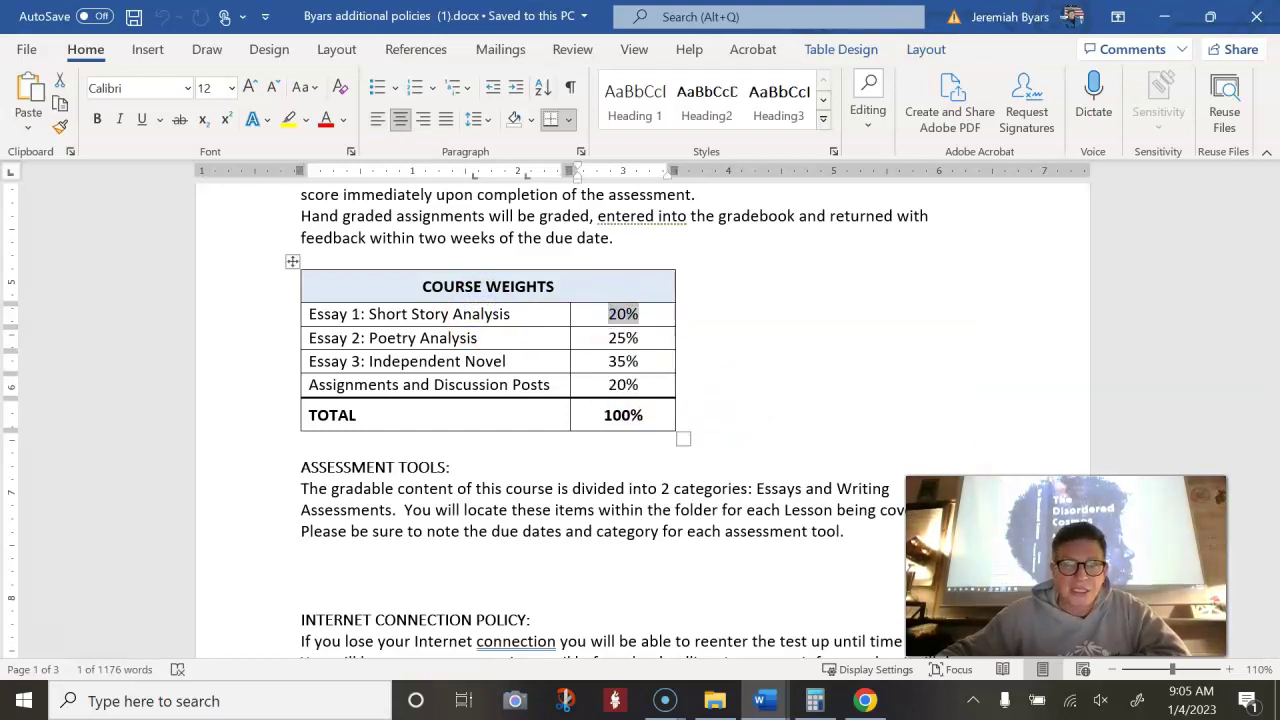
pyautogui.click(673, 342)
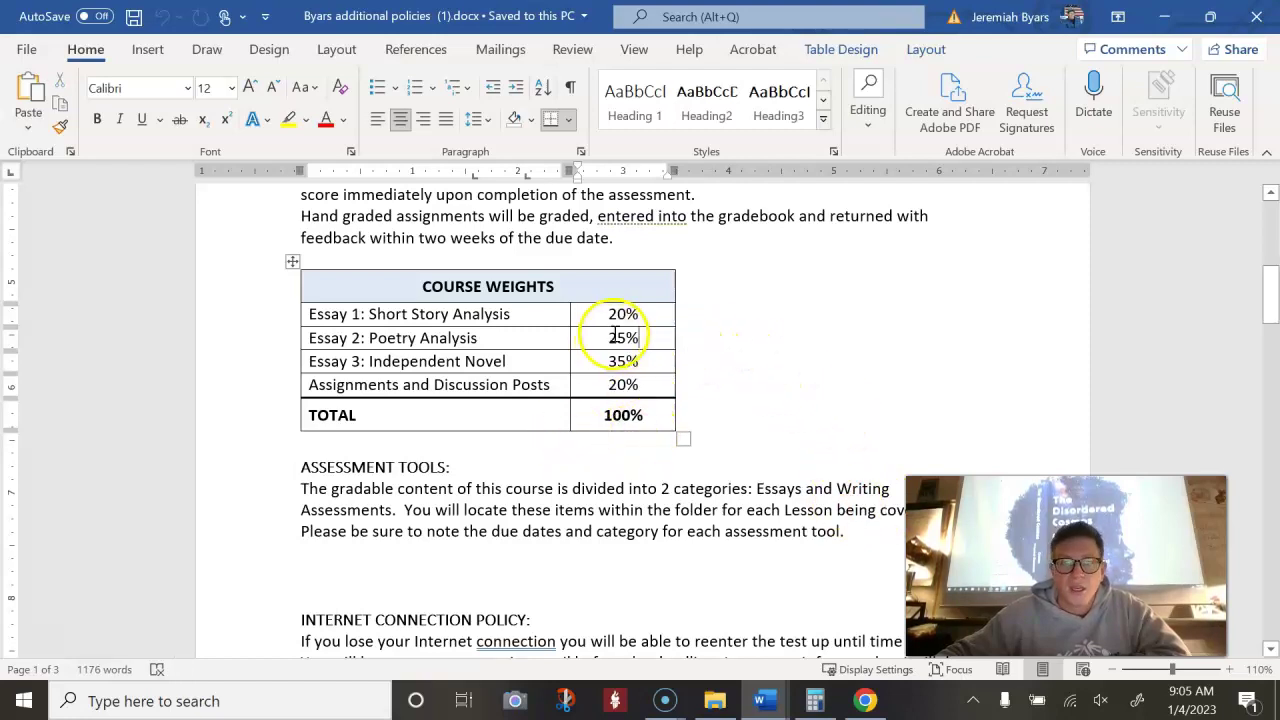
pyautogui.moveTo(645, 340); pyautogui.dragTo(583, 346)
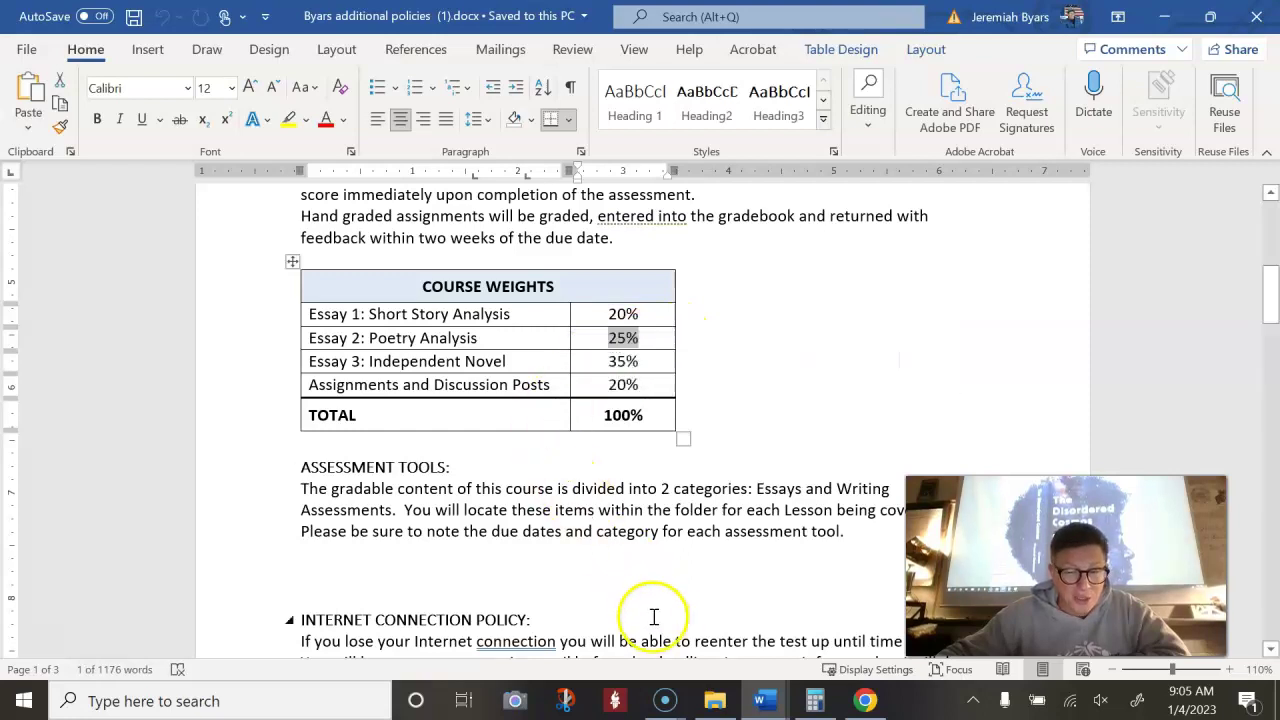
pyautogui.click(642, 384)
pyautogui.moveTo(642, 384); pyautogui.dragTo(612, 381)
pyautogui.click(607, 383)
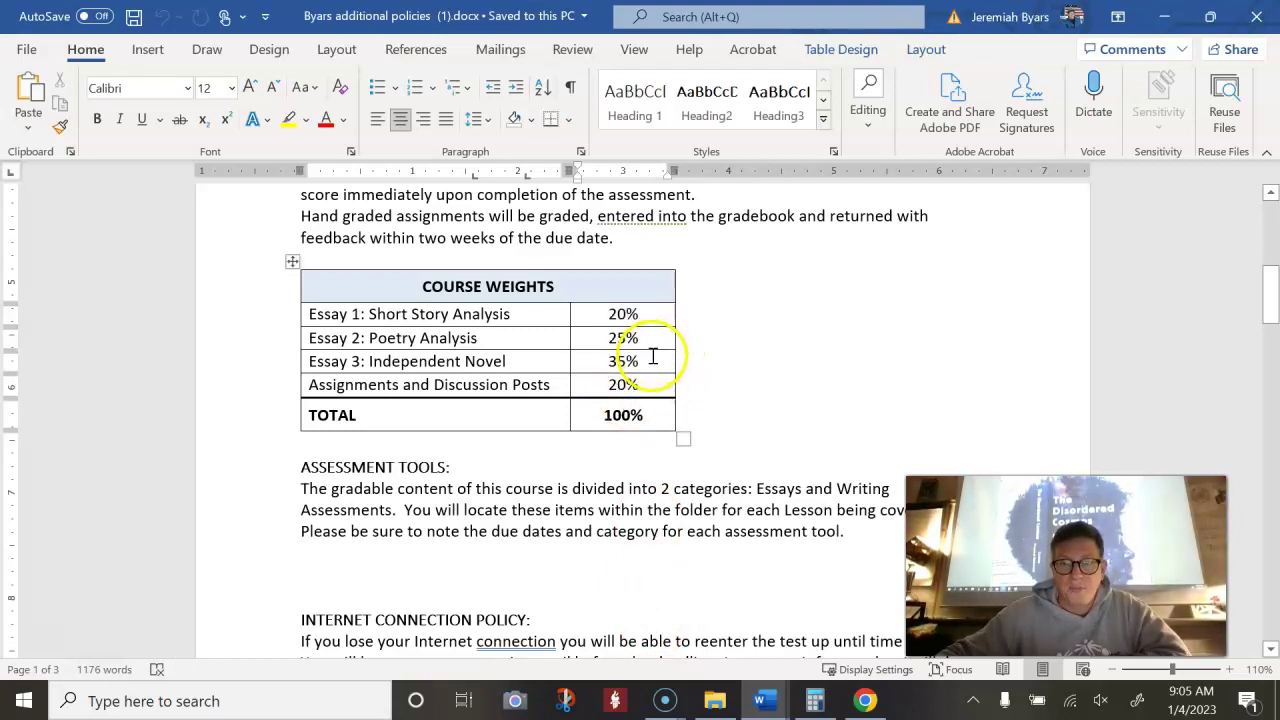
pyautogui.moveTo(651, 359); pyautogui.dragTo(608, 361)
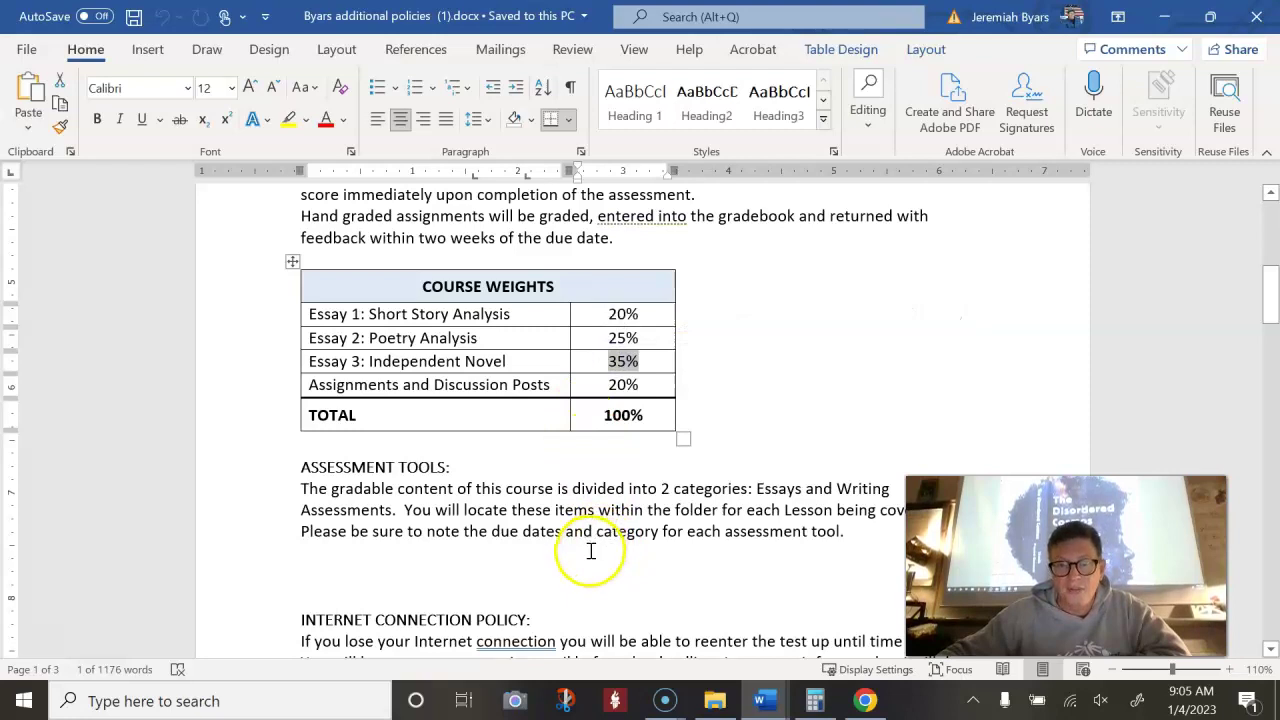
# Step: Look over the ASSESSMENT TOOLS and INTERNET CONNECTION POLICY sections and move on to the LATE POLICY section
pyautogui.scroll(-1, 600, 541)
pyautogui.scroll(-1, 600, 541)
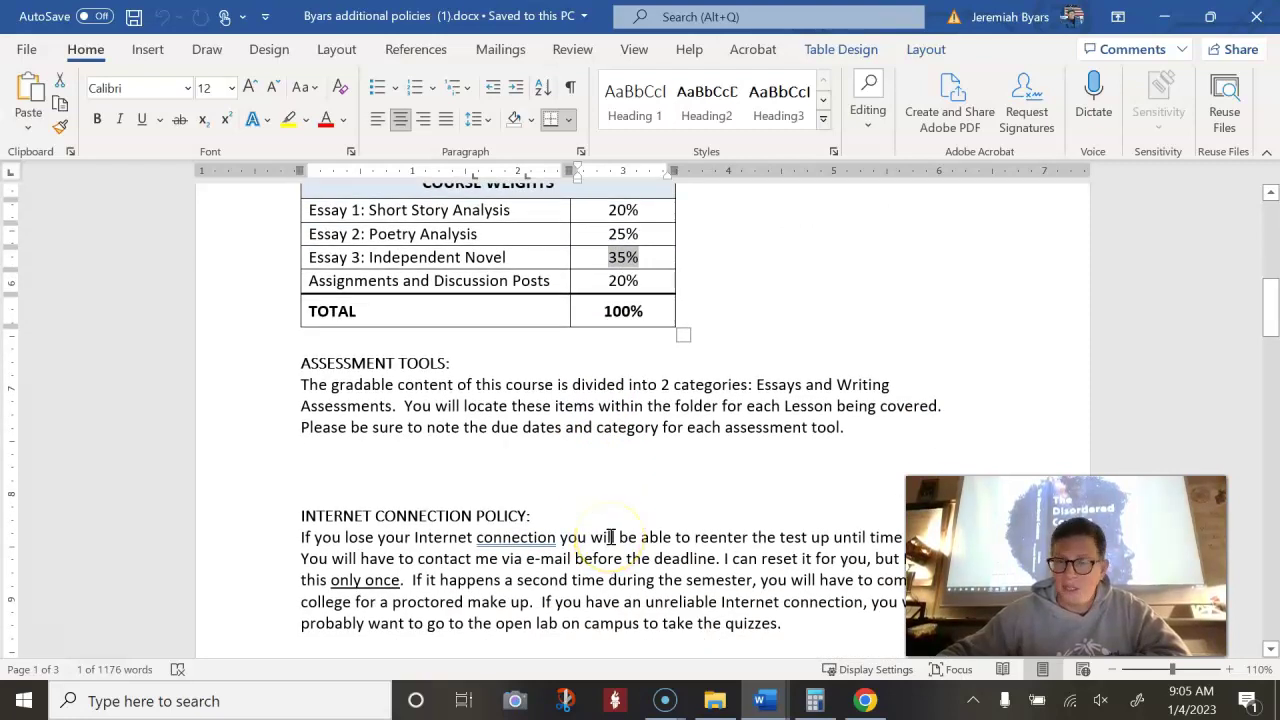
pyautogui.scroll(-2, 612, 537)
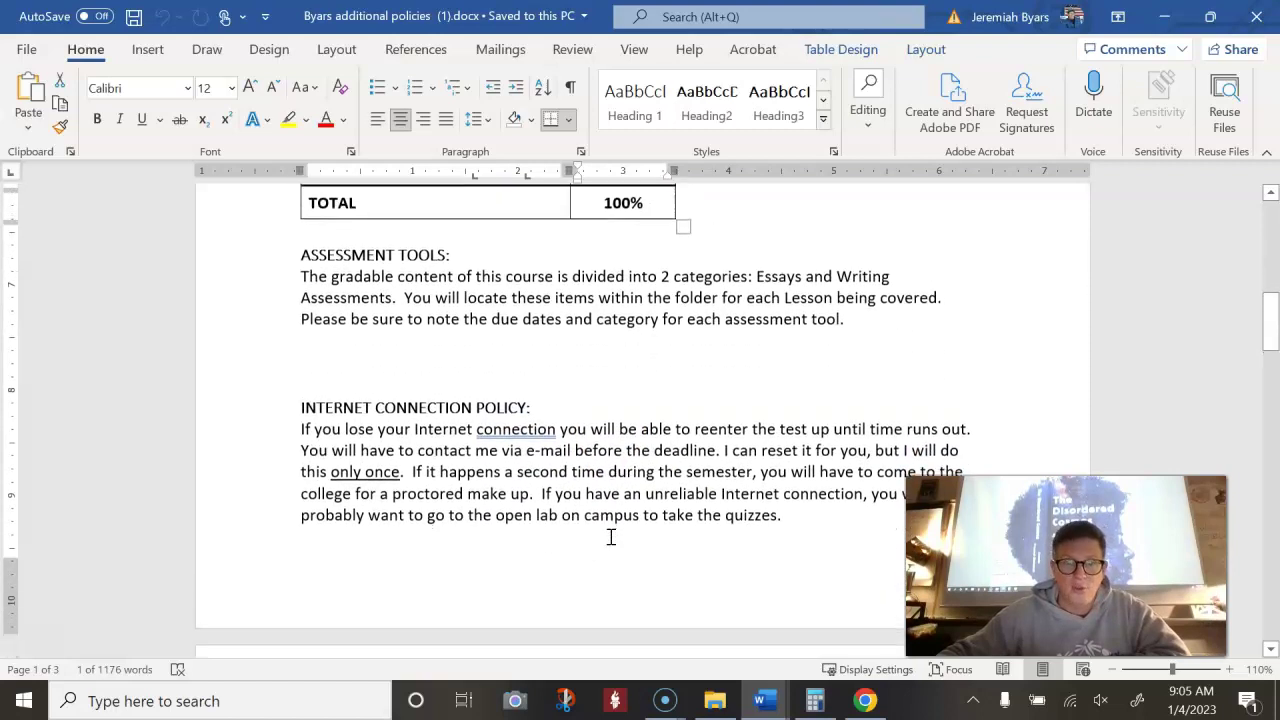
pyautogui.scroll(2, 612, 536)
pyautogui.scroll(1, 611, 537)
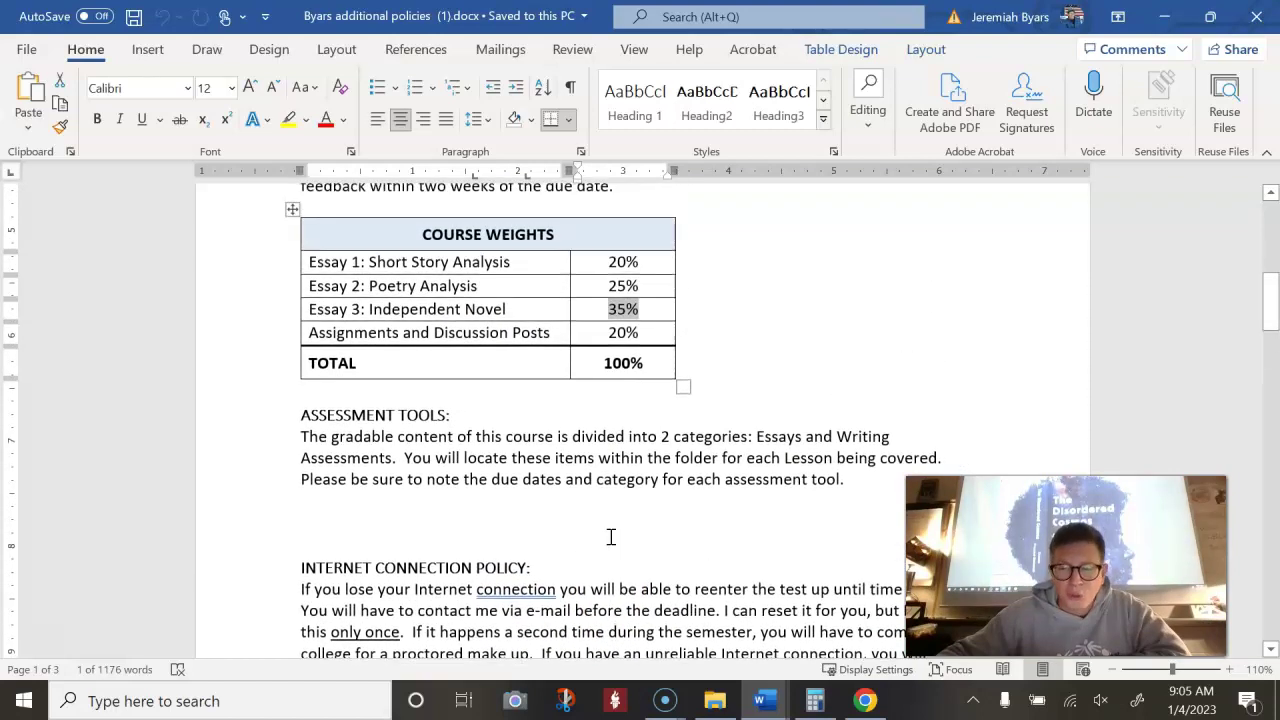
pyautogui.scroll(-2, 611, 537)
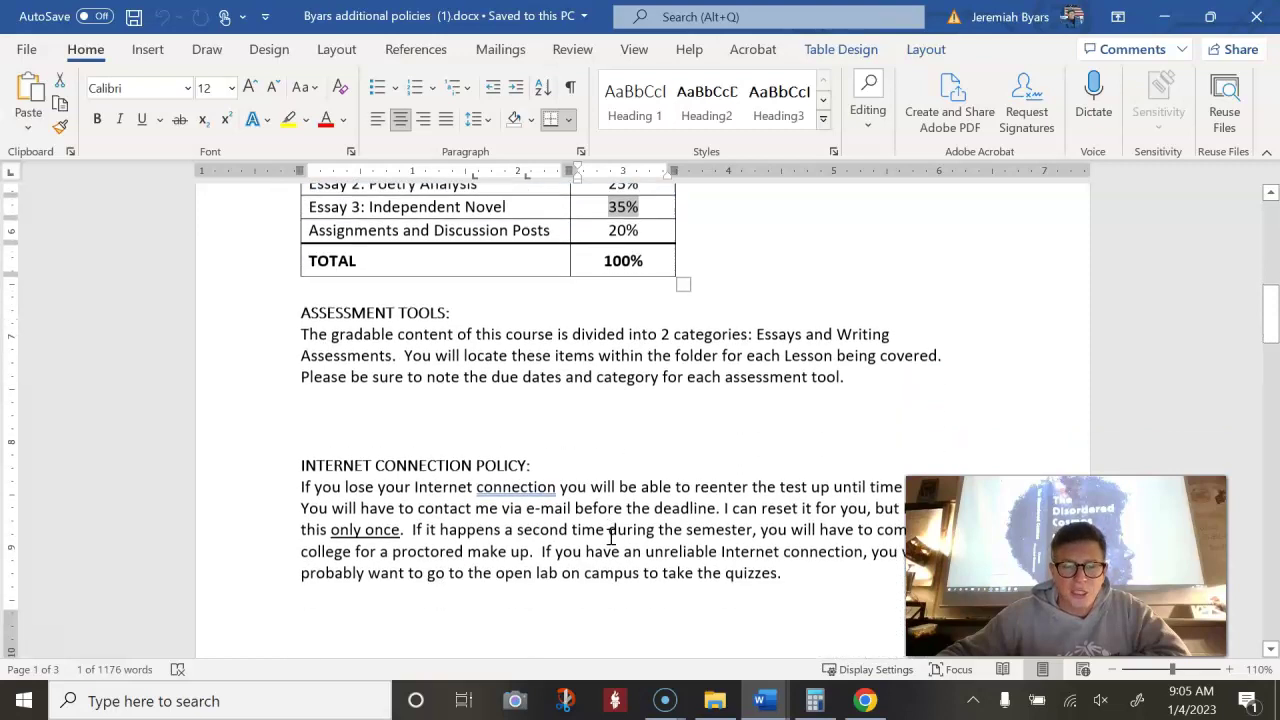
pyautogui.scroll(-1, 611, 537)
pyautogui.scroll(-10, 611, 537)
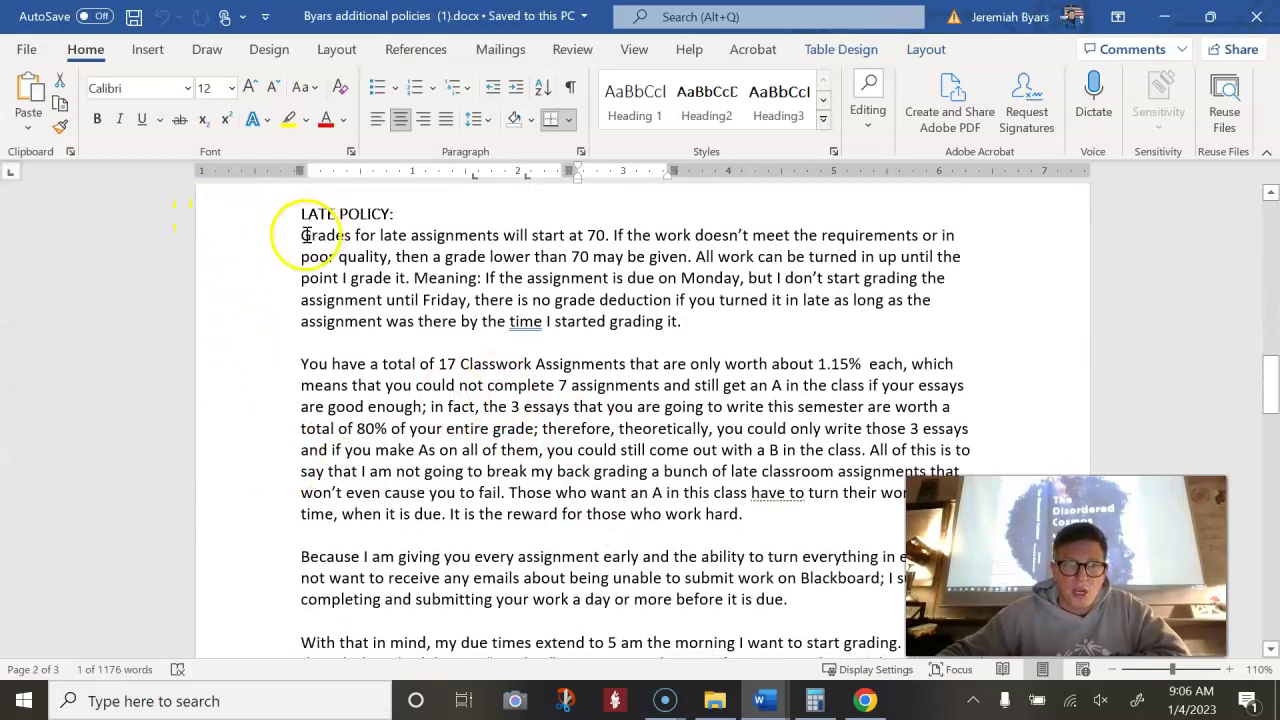
# Step: Point out the LATE POLICY rules on late grades starting at 70 and work being accepted until graded by selecting the key words
pyautogui.moveTo(606, 235); pyautogui.dragTo(562, 231)
pyautogui.click(700, 280)
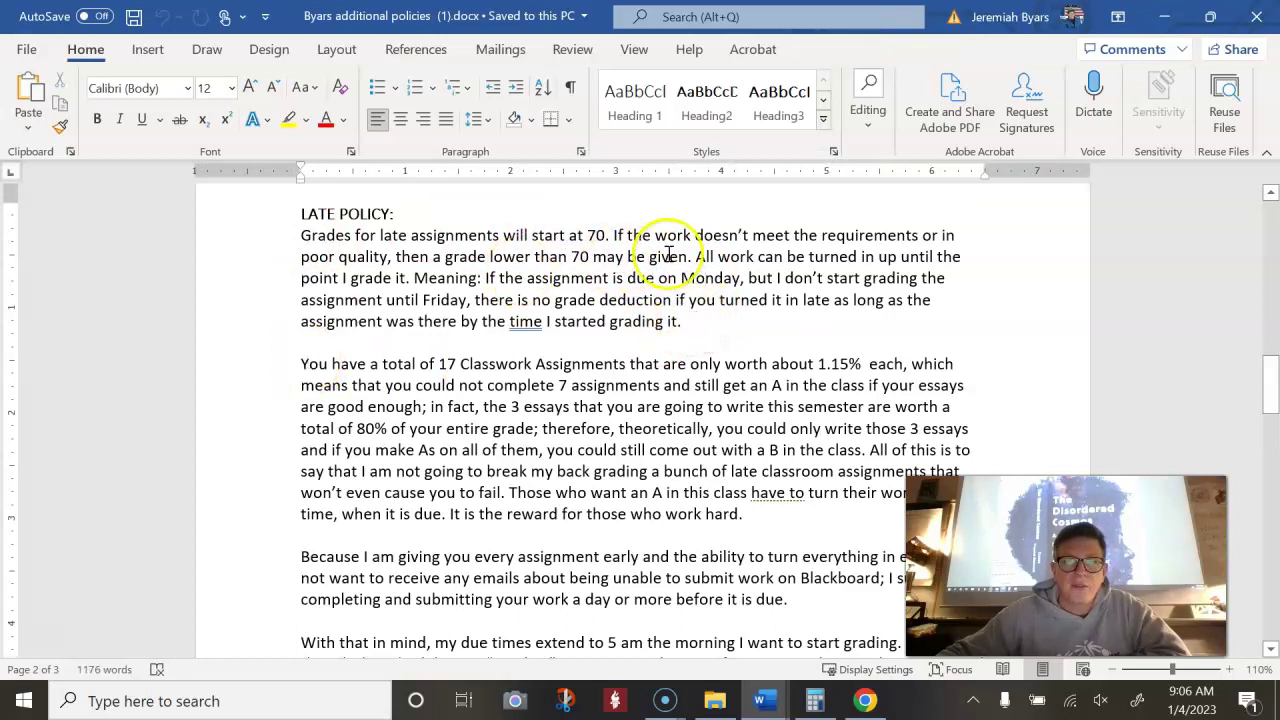
pyautogui.moveTo(688, 256); pyautogui.dragTo(648, 258)
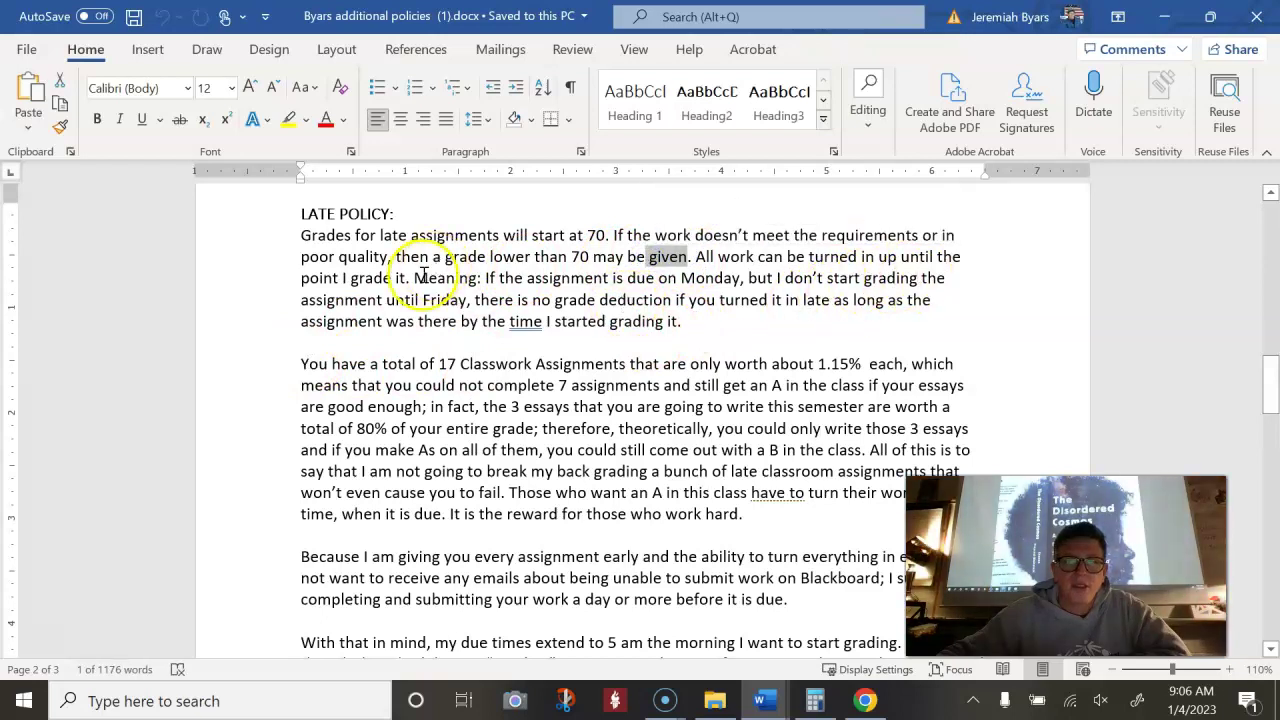
pyautogui.moveTo(395, 278); pyautogui.dragTo(340, 280)
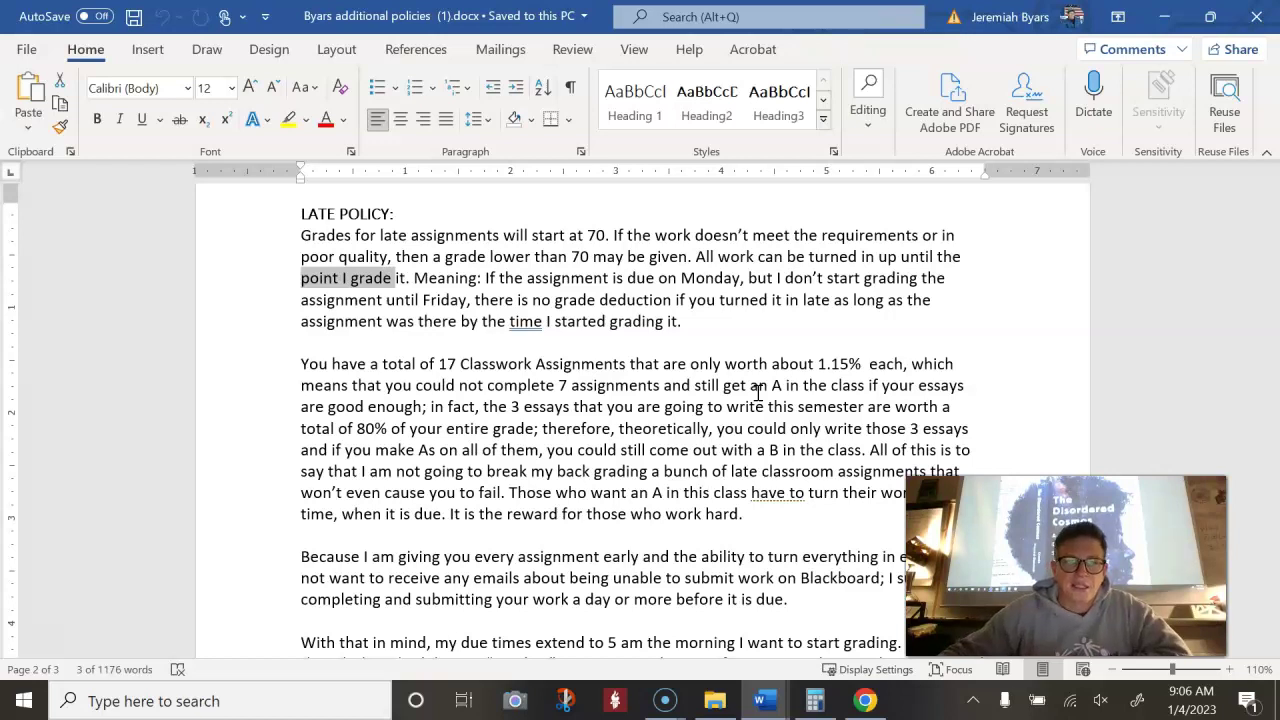
pyautogui.scroll(-2, 700, 375)
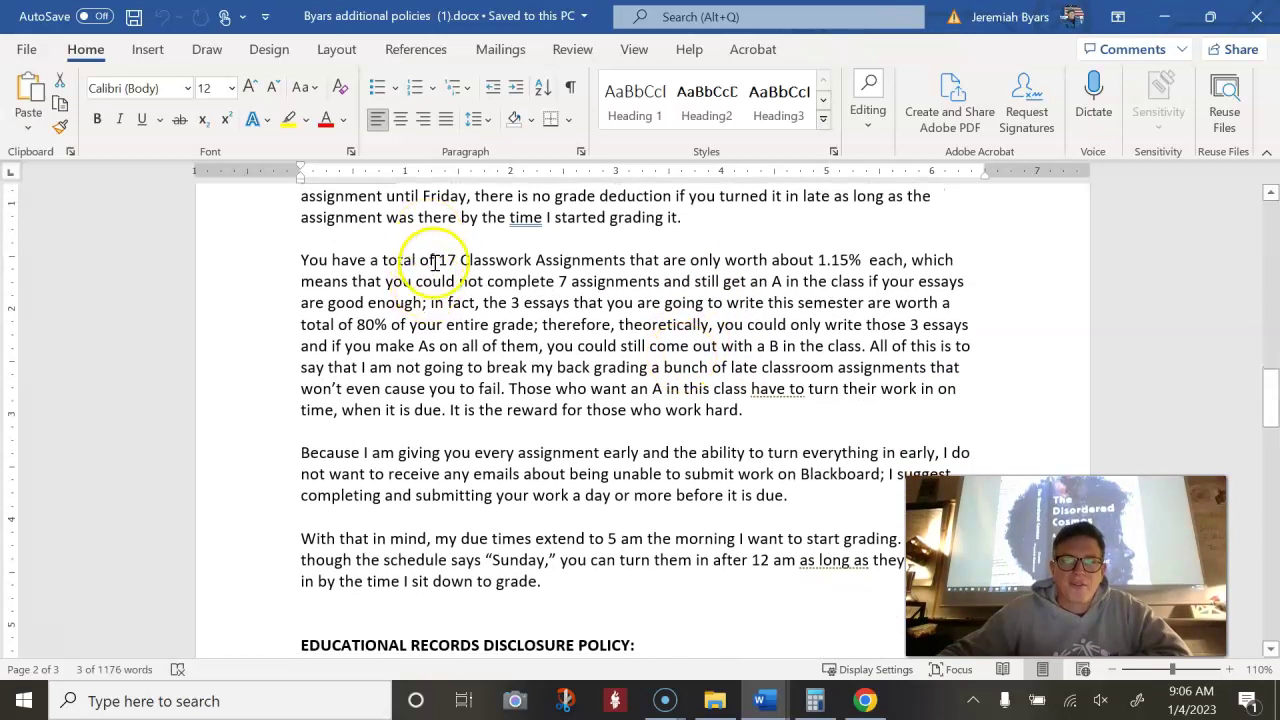
# Step: Point out the 17 Classwork Assignments and their 1.15% value in the LATE POLICY, referring back to the COURSE WEIGHTS table in between
pyautogui.moveTo(420, 260); pyautogui.dragTo(615, 260)
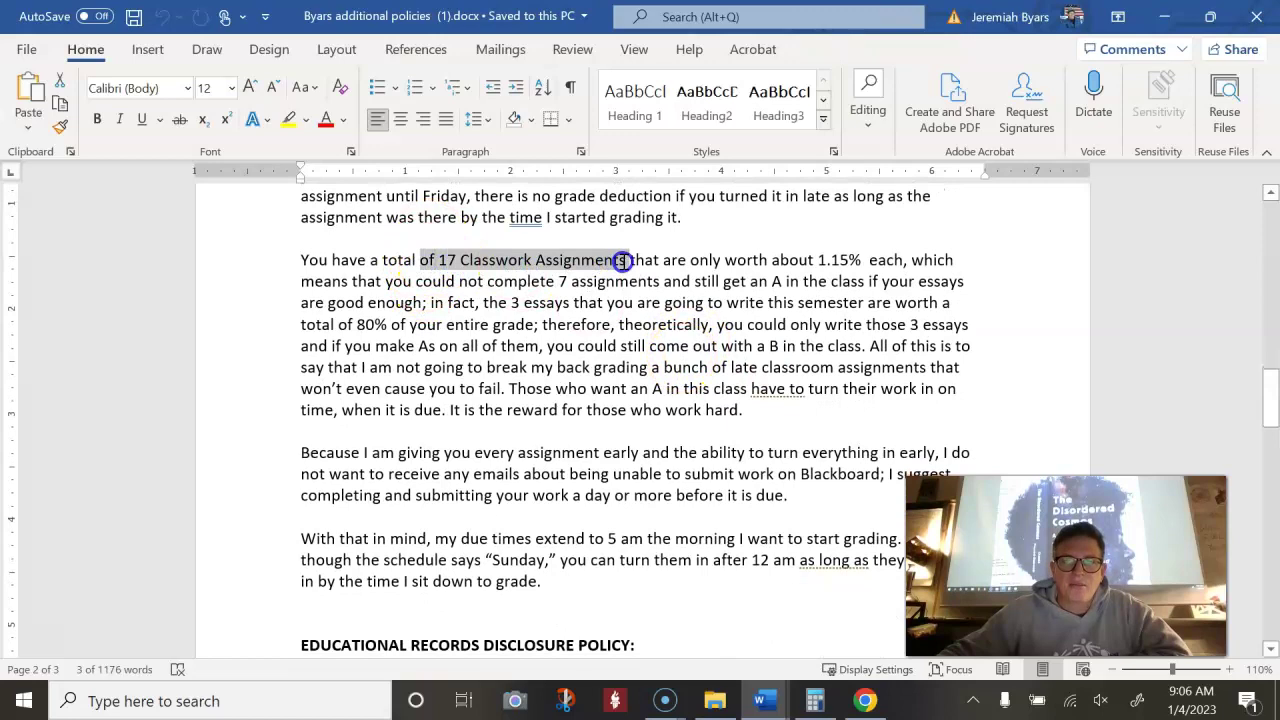
pyautogui.scroll(14, 625, 262)
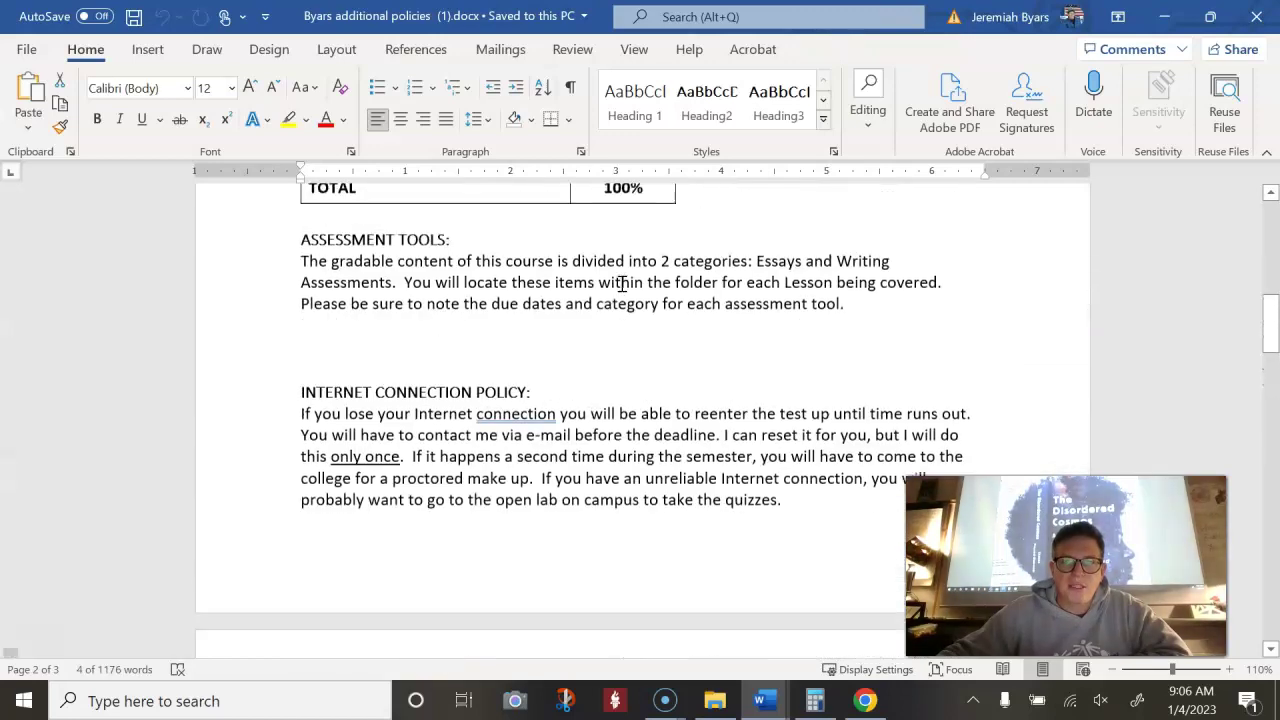
pyautogui.moveTo(651, 277); pyautogui.dragTo(589, 280)
pyautogui.scroll(-8, 600, 294)
pyautogui.scroll(-3, 680, 290)
pyautogui.scroll(-1, 714, 337)
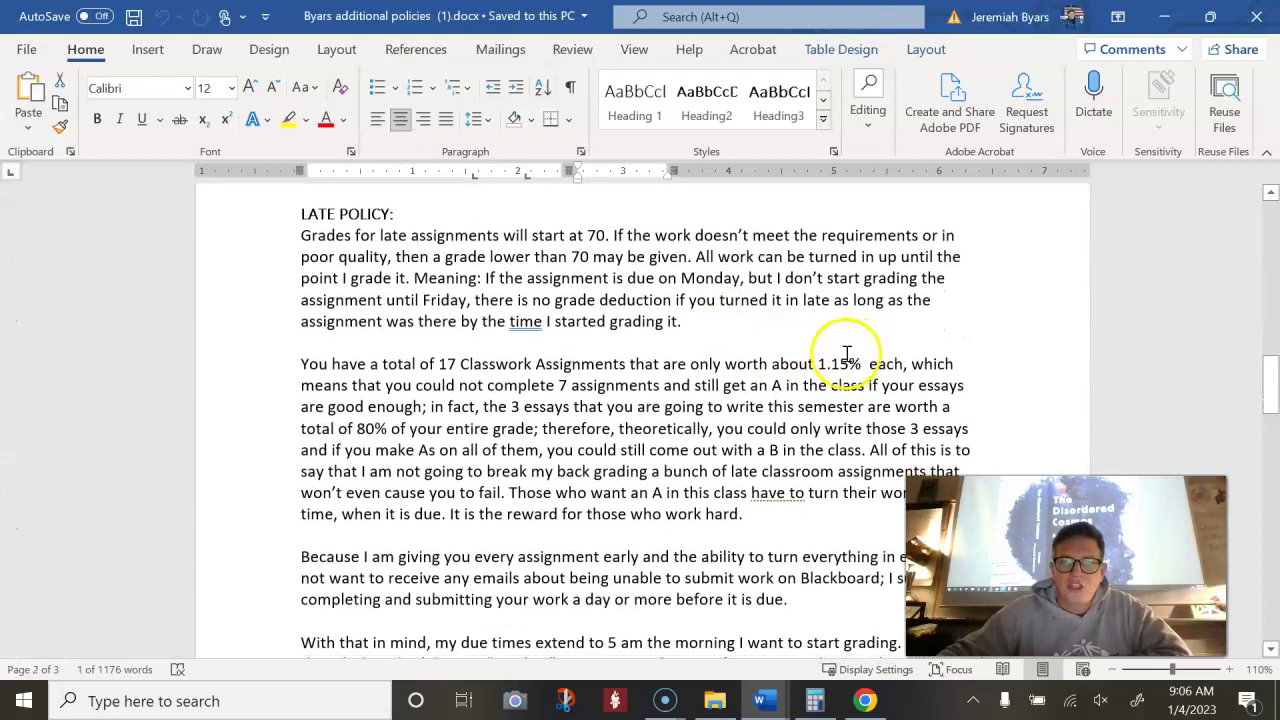
pyautogui.moveTo(819, 362); pyautogui.dragTo(860, 362)
pyautogui.click(815, 397)
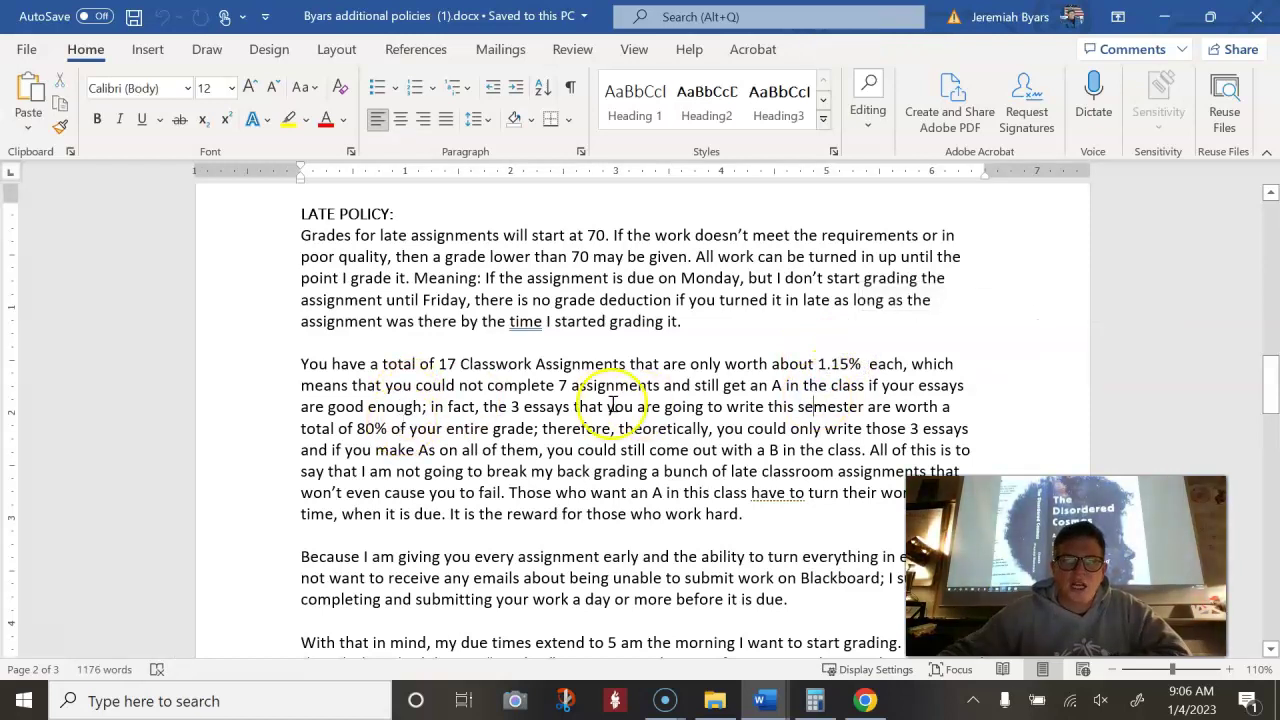
# Step: Point out the wording about missing 7 assignments and earning an A, and review the remaining LATE POLICY paragraphs on submission and due times
pyautogui.moveTo(559, 385); pyautogui.dragTo(785, 385)
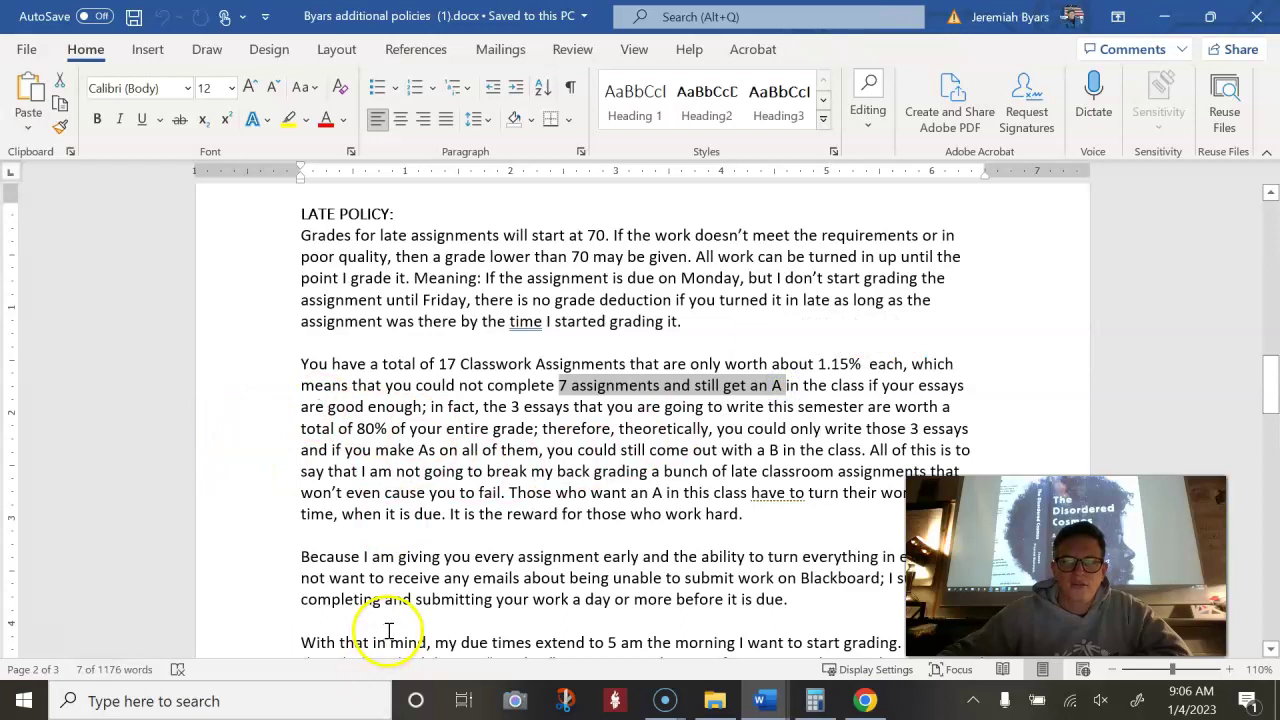
pyautogui.click(439, 451)
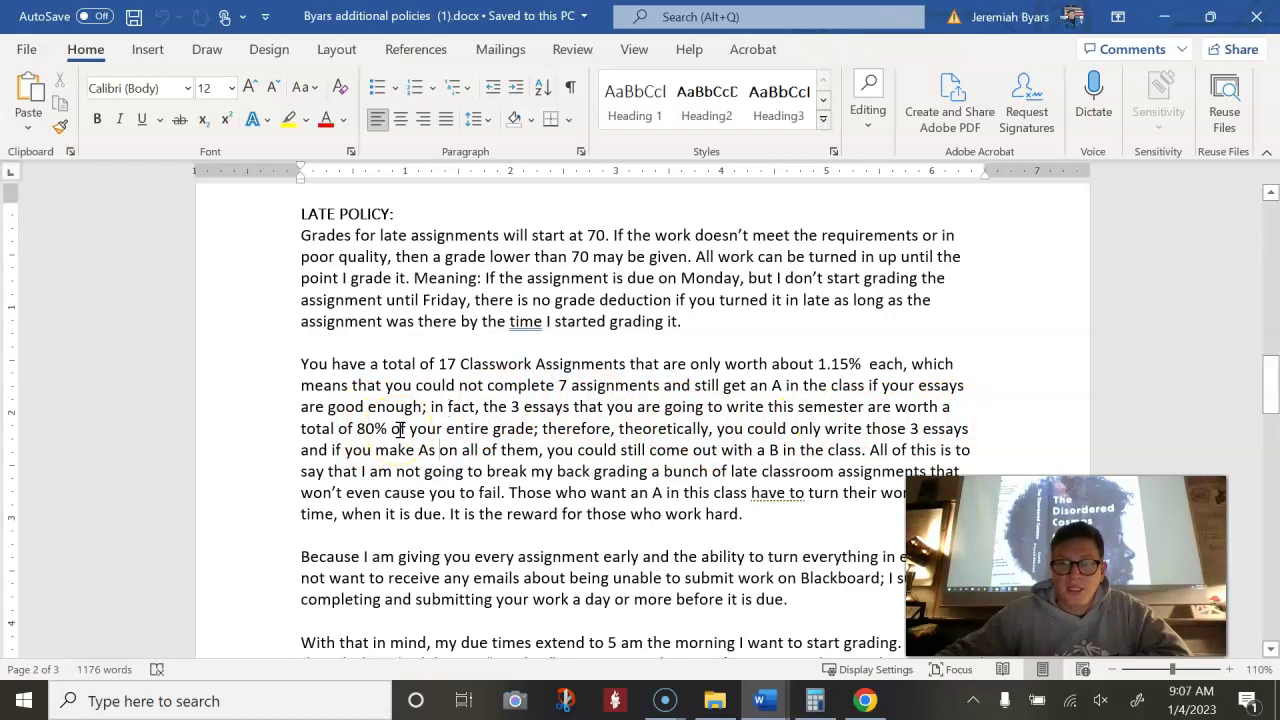
pyautogui.scroll(-1, 401, 428)
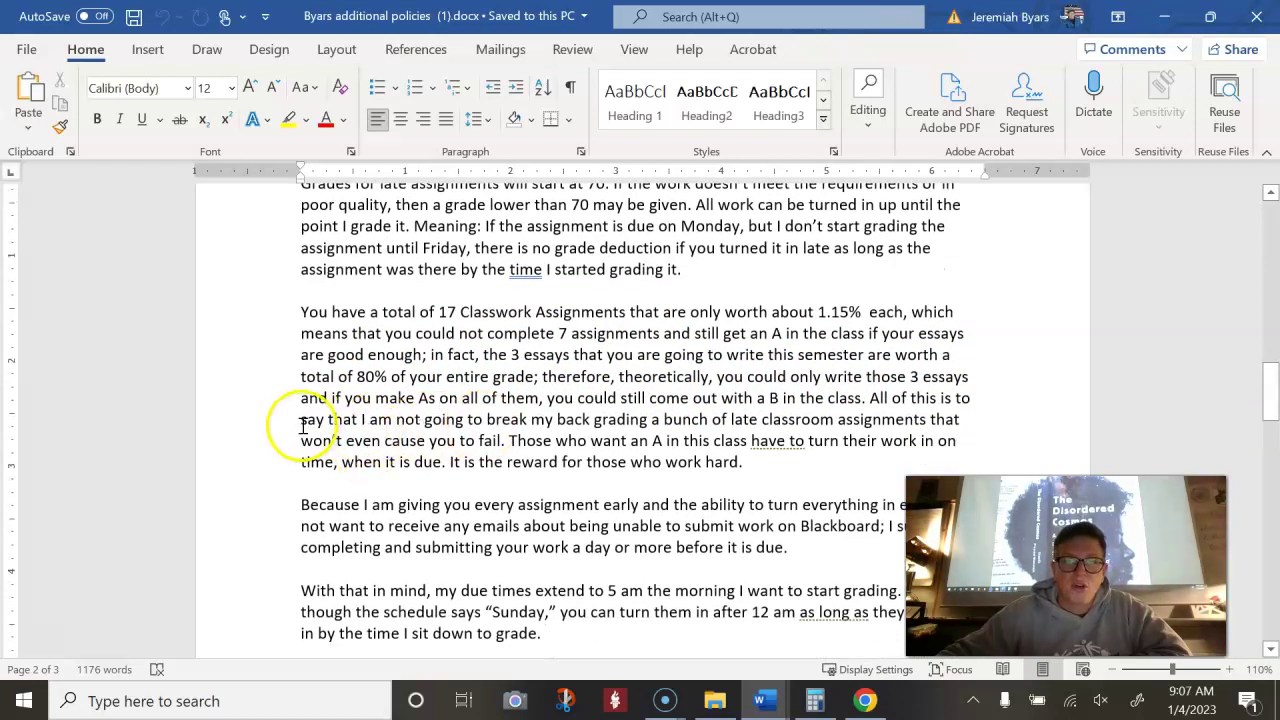
pyautogui.moveTo(511, 440); pyautogui.dragTo(660, 440)
pyautogui.click(642, 462)
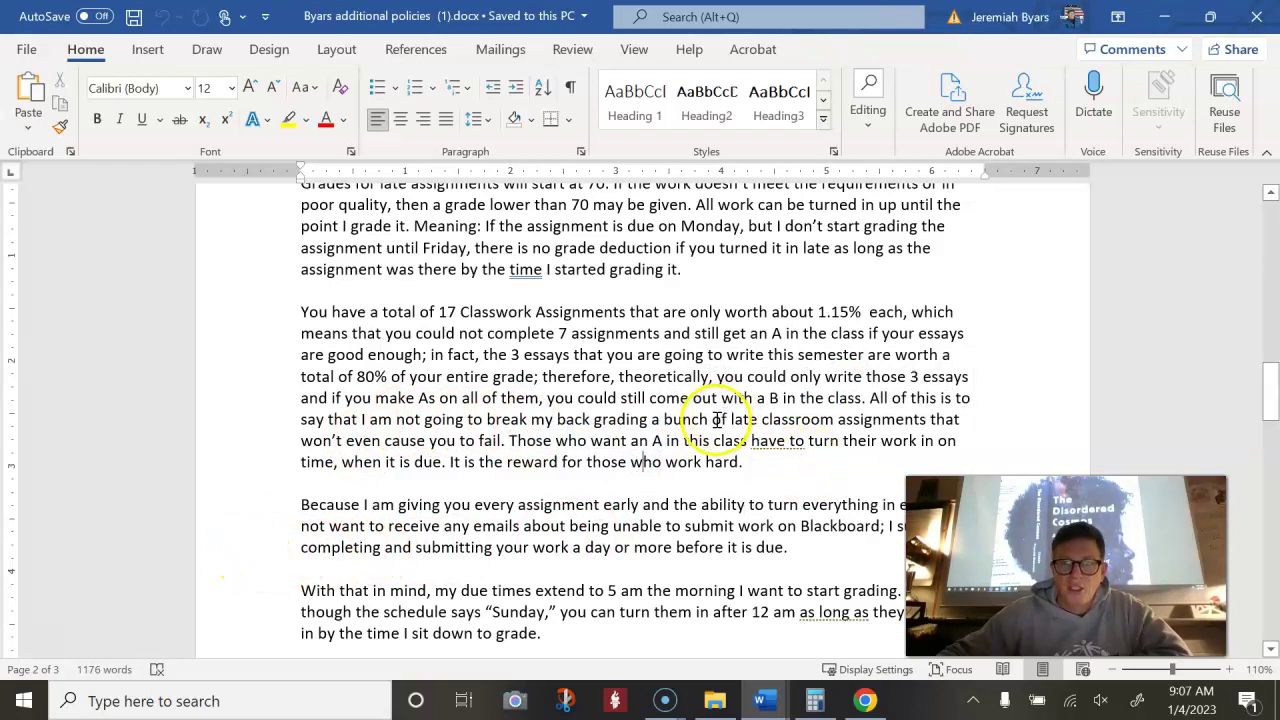
pyautogui.scroll(2, 717, 420)
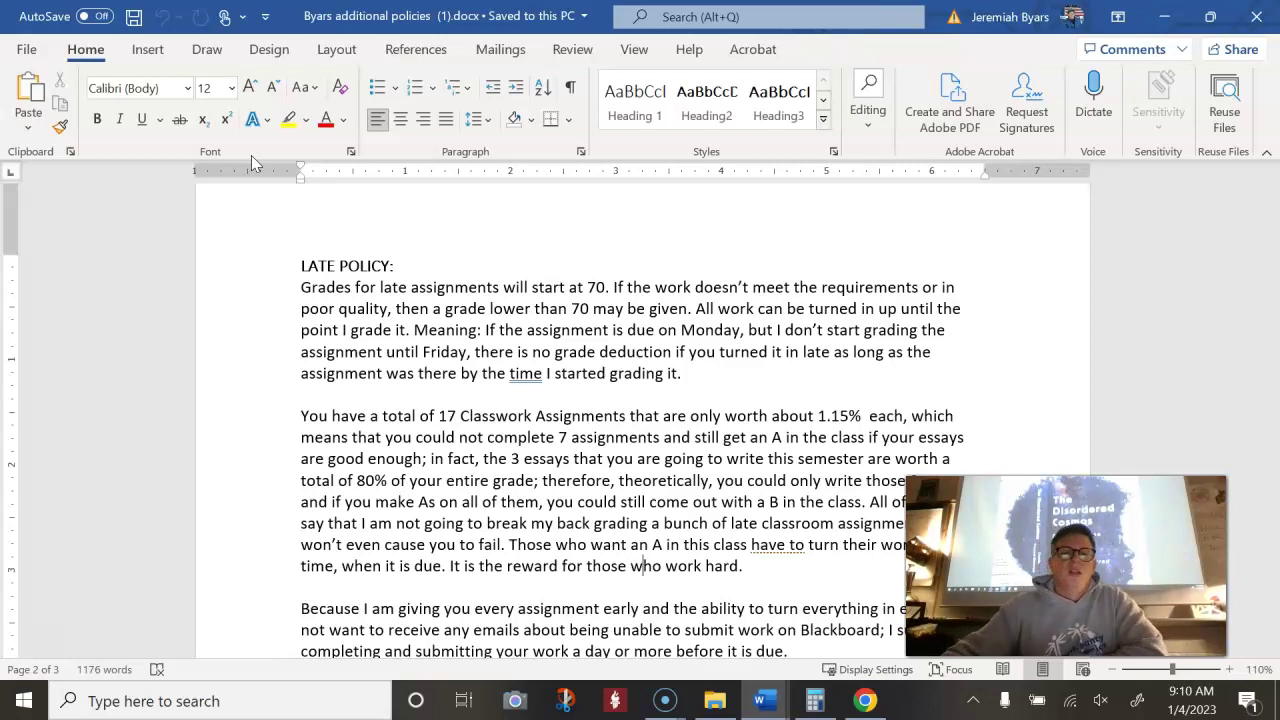
pyautogui.scroll(-6, 470, 300)
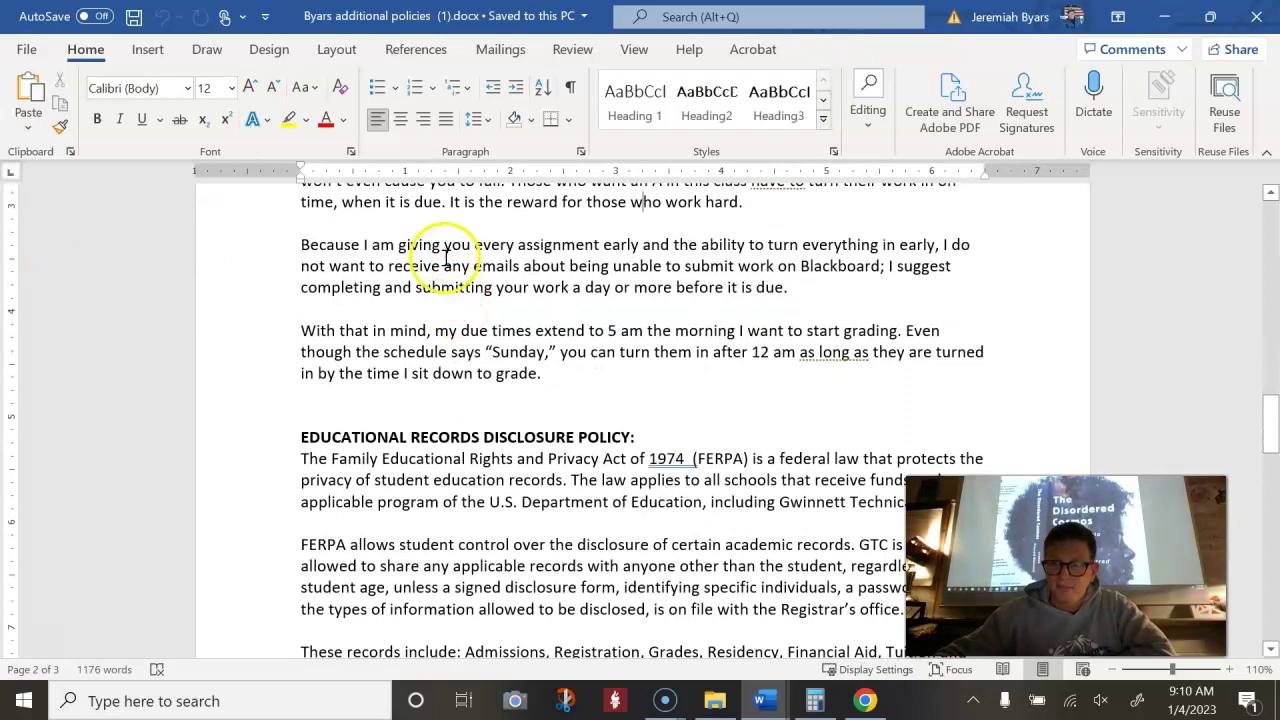
# Step: Switch to Chrome and return to the beginning of the Syllabus (Week 1) folder in the Blackboard course
pyautogui.click(866, 701)
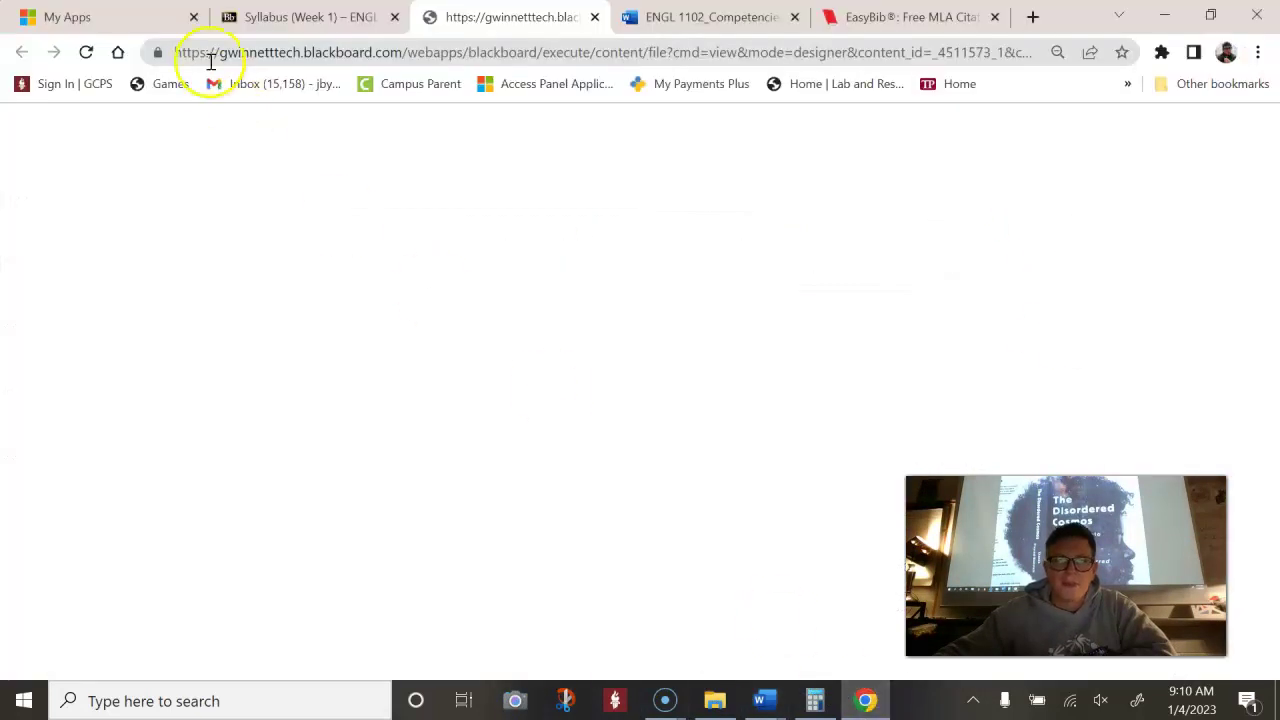
pyautogui.click(300, 17)
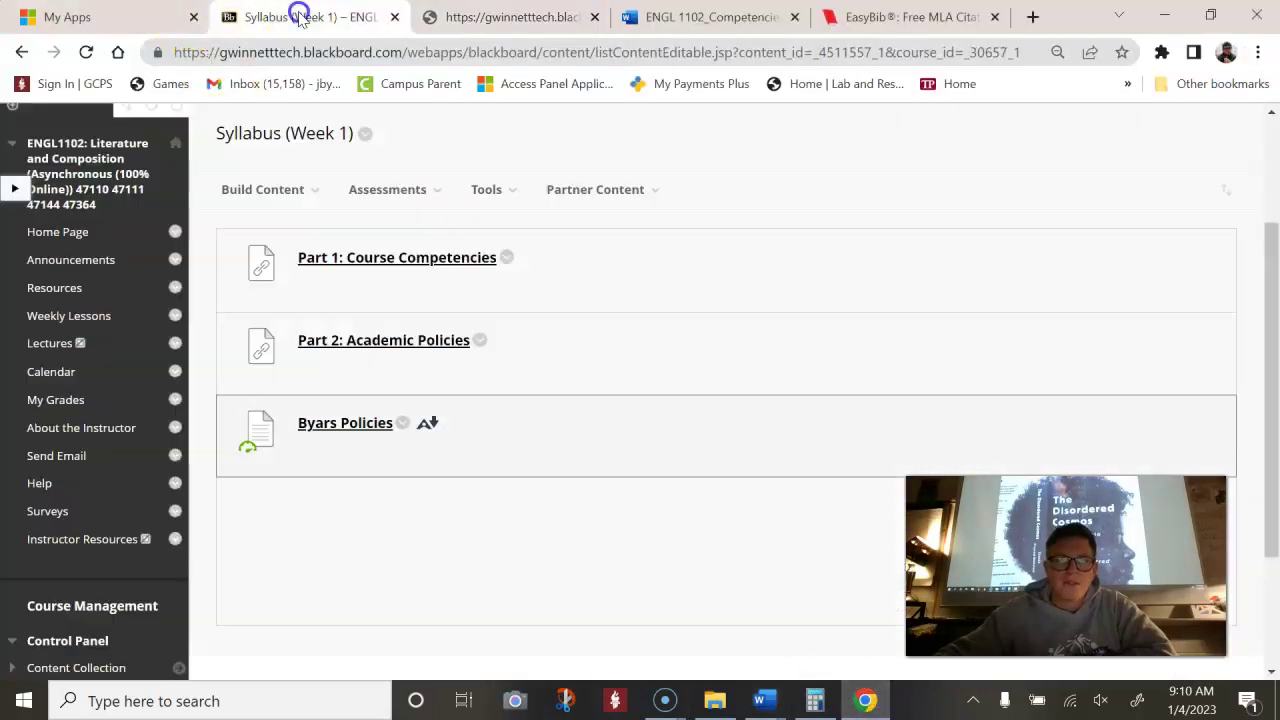
pyautogui.scroll(2, 371, 366)
pyautogui.click(355, 368)
pyautogui.click(255, 372)
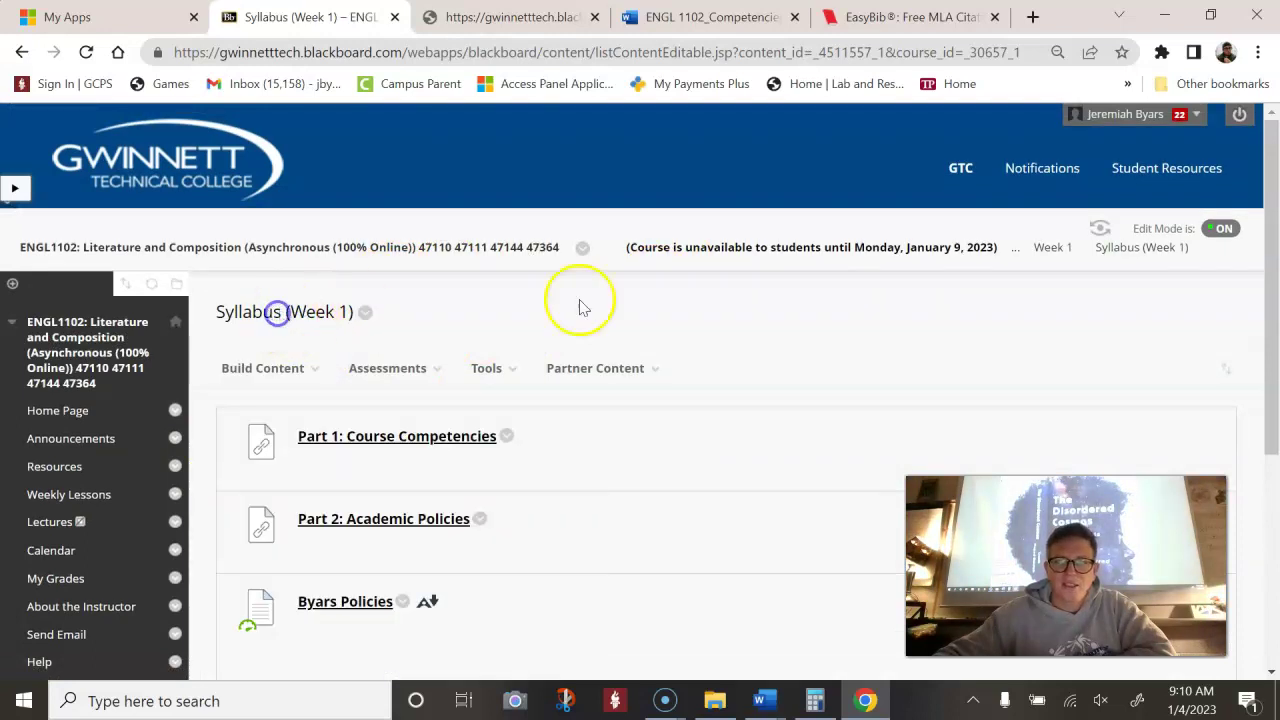
# Step: Return to the Week 1 folder and download and open Spring 2023 English 1102 List of Assignments and Due Dates.docx in Word
pyautogui.click(1050, 247)
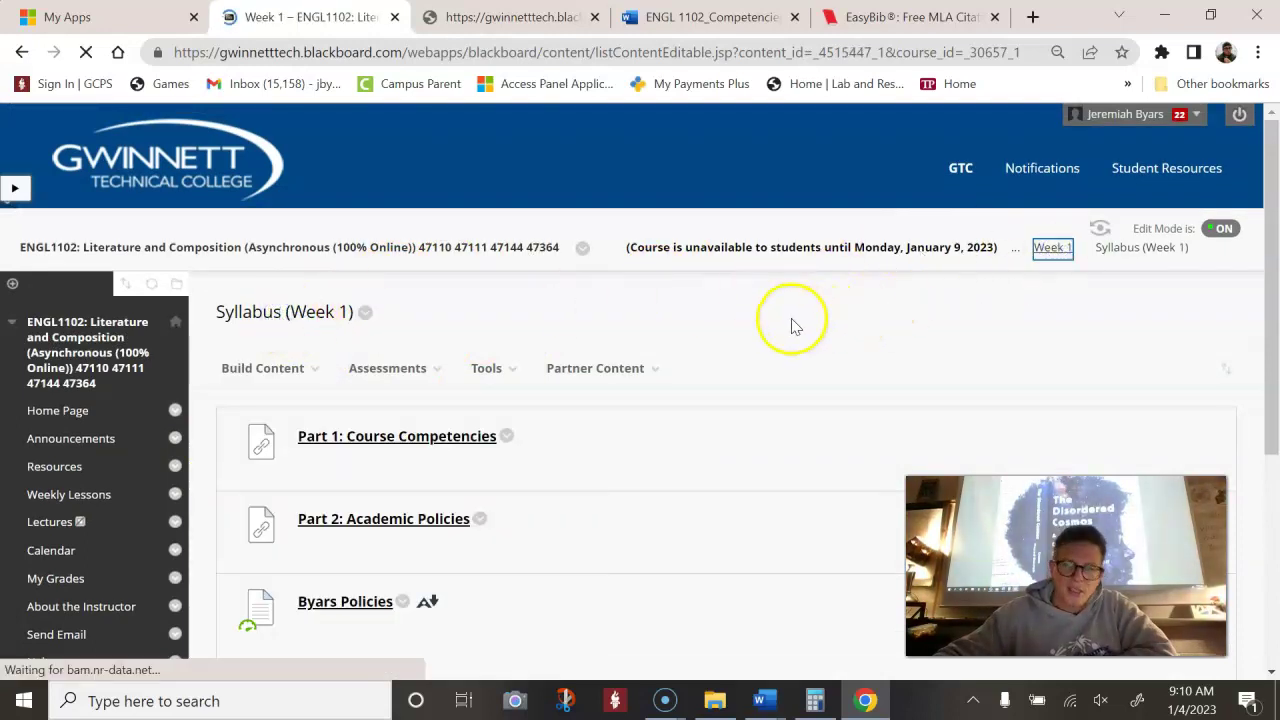
pyautogui.scroll(-1, 755, 323)
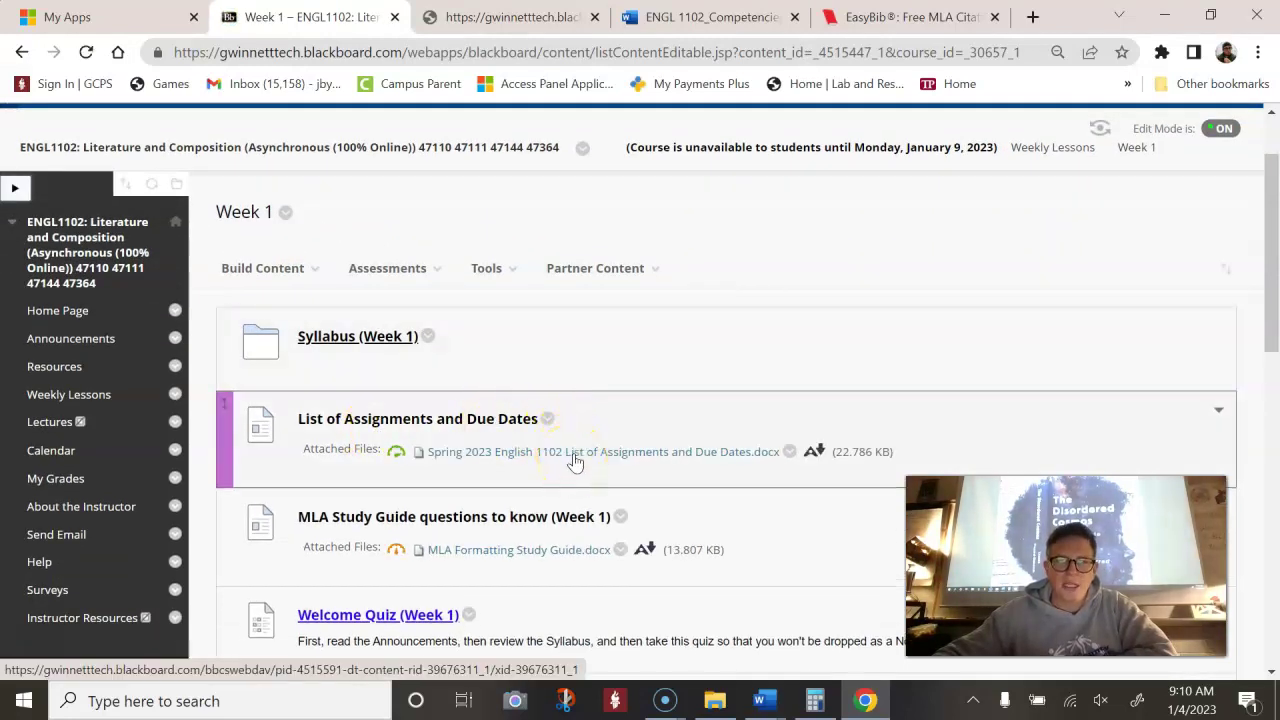
pyautogui.click(574, 452)
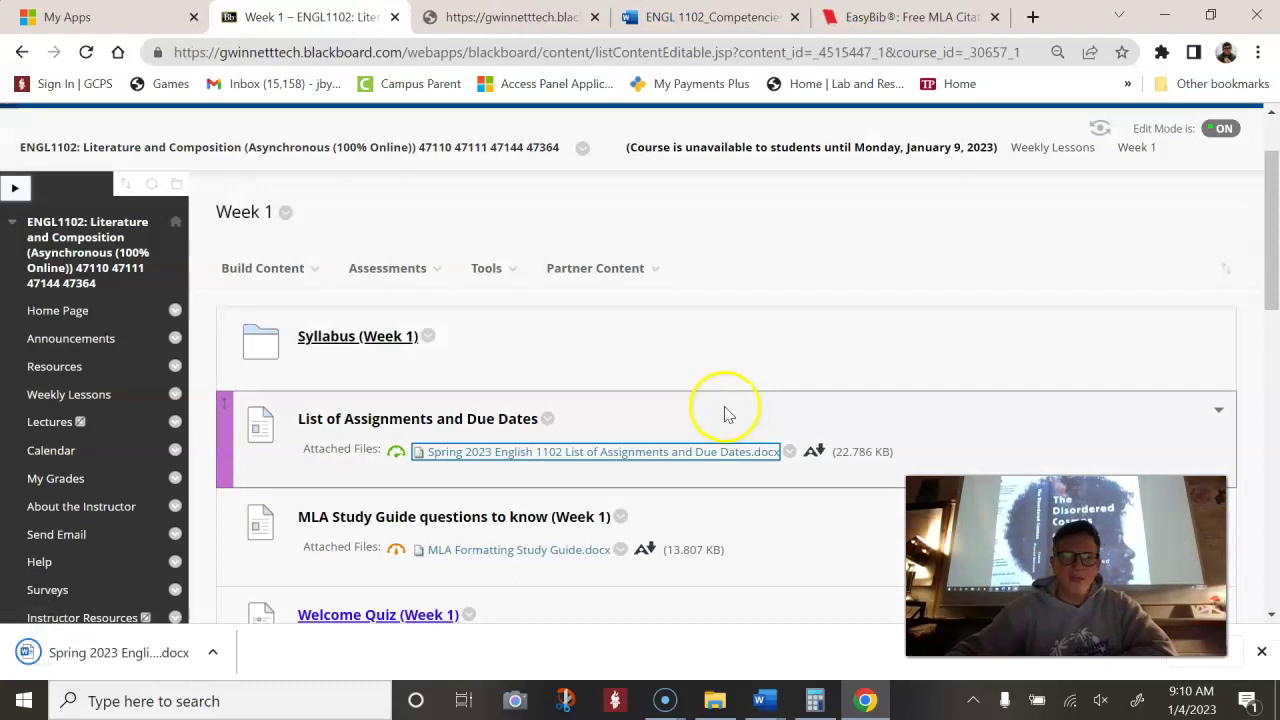
pyautogui.click(128, 647)
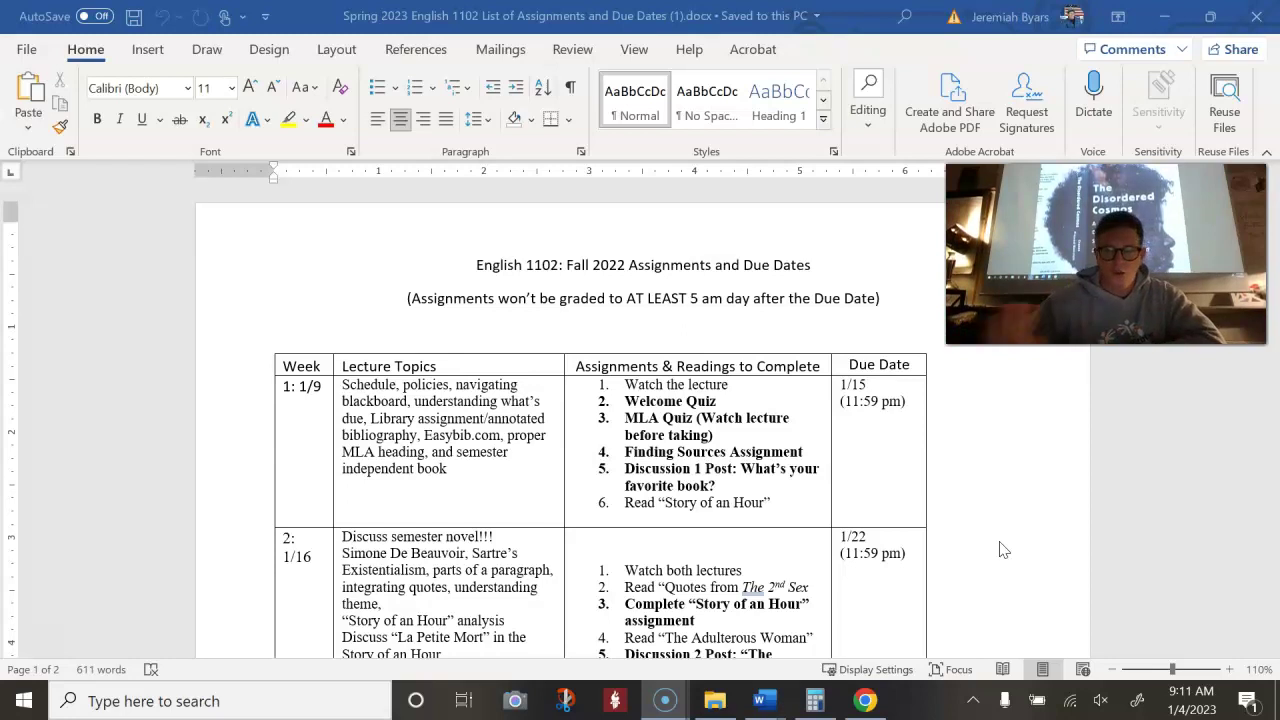
# Step: Switch to Chrome, look over the course Calendar page, and hide the Calendar link on the course menu
pyautogui.click(862, 702)
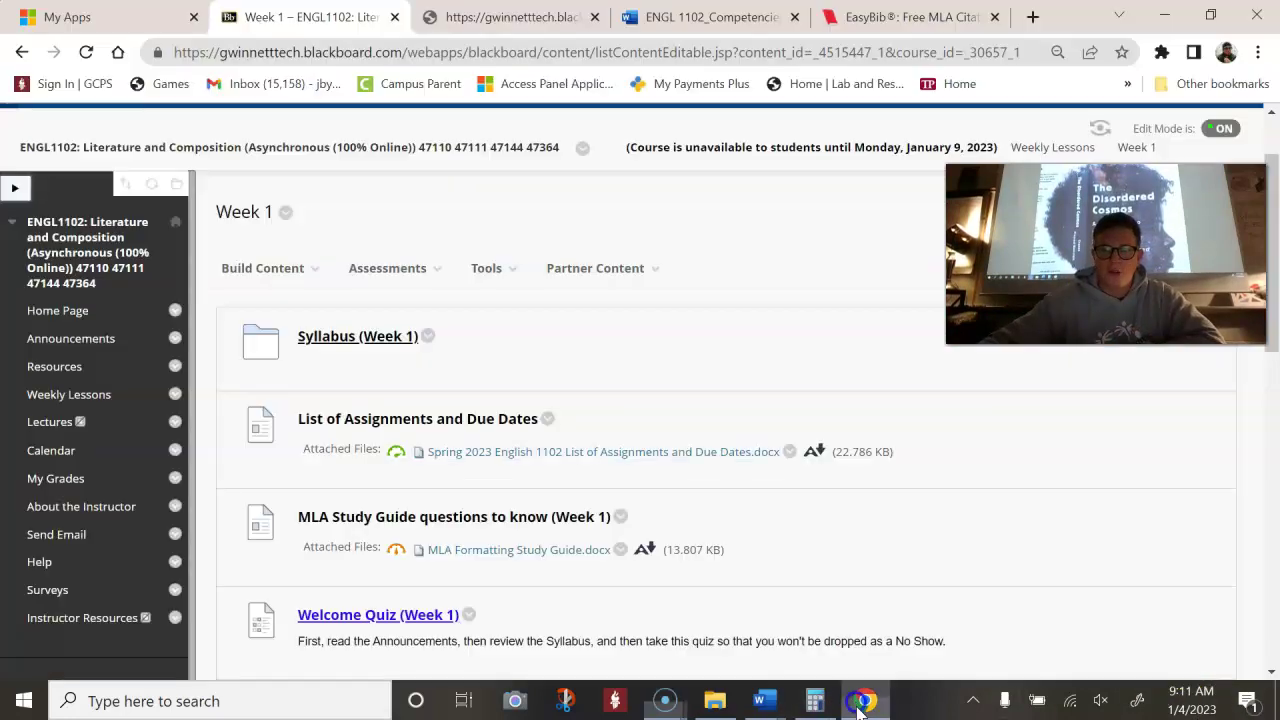
pyautogui.click(51, 451)
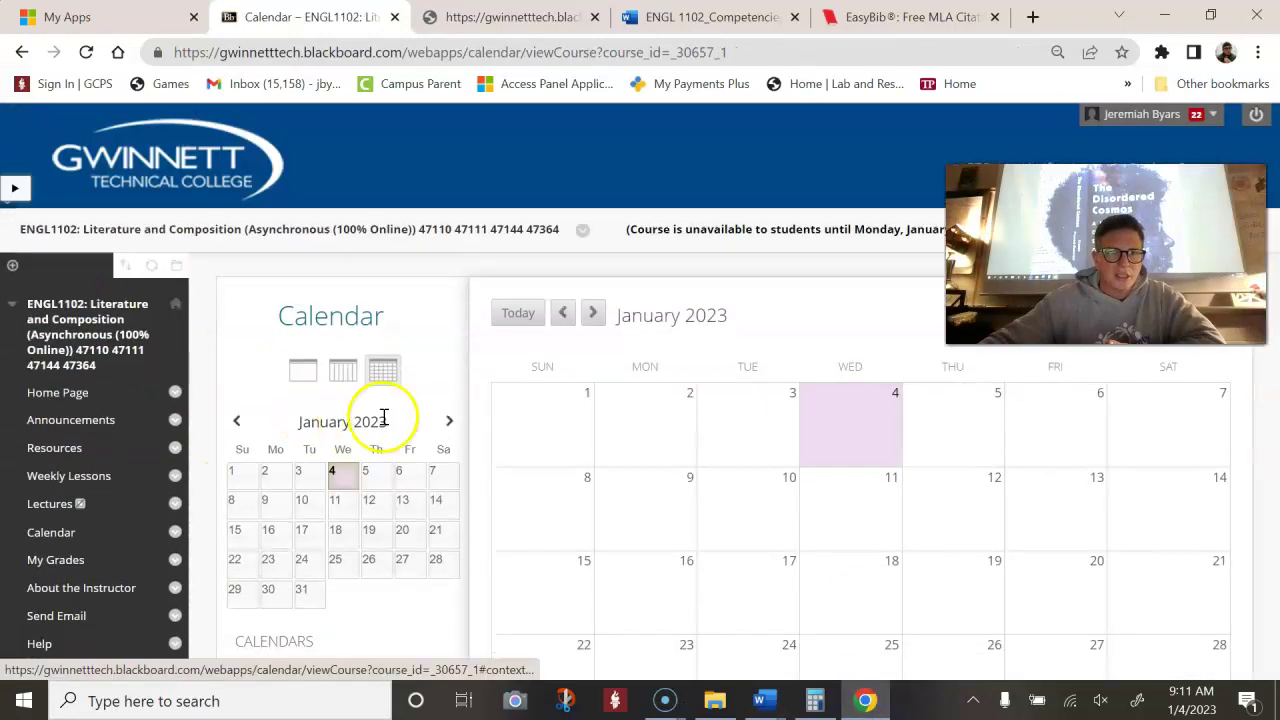
pyautogui.scroll(-5, 384, 418)
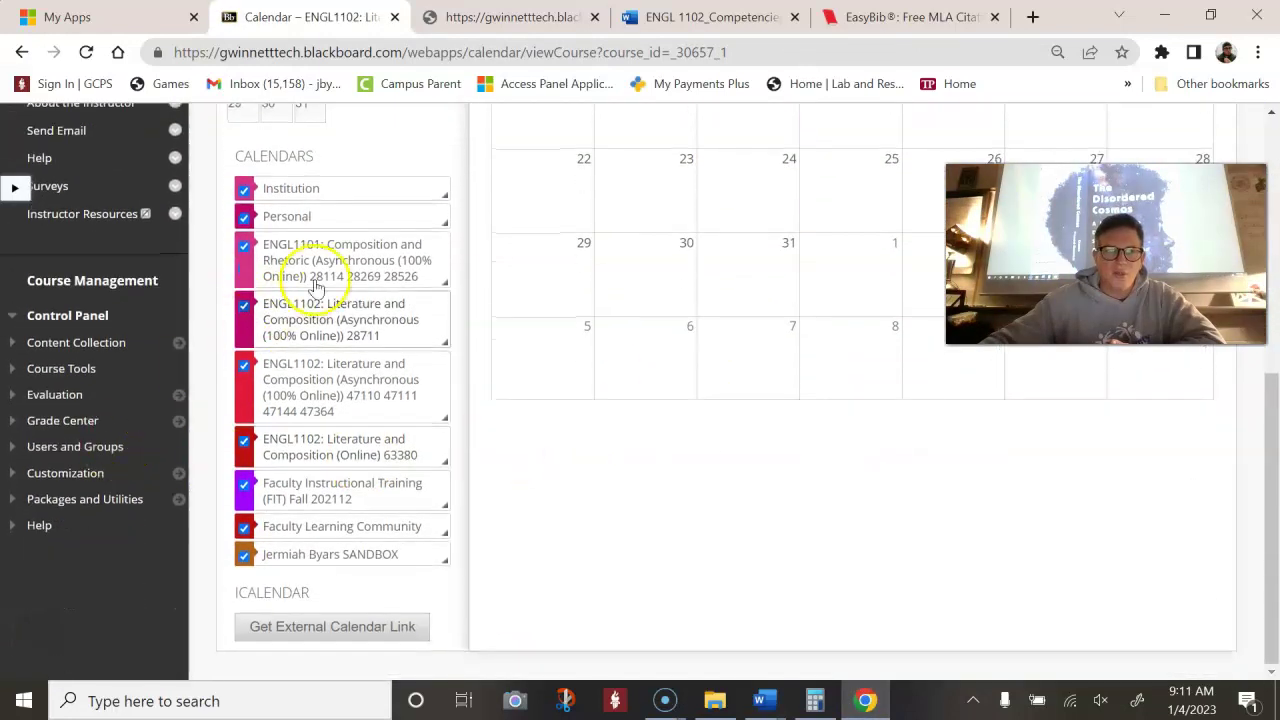
pyautogui.scroll(5, 343, 525)
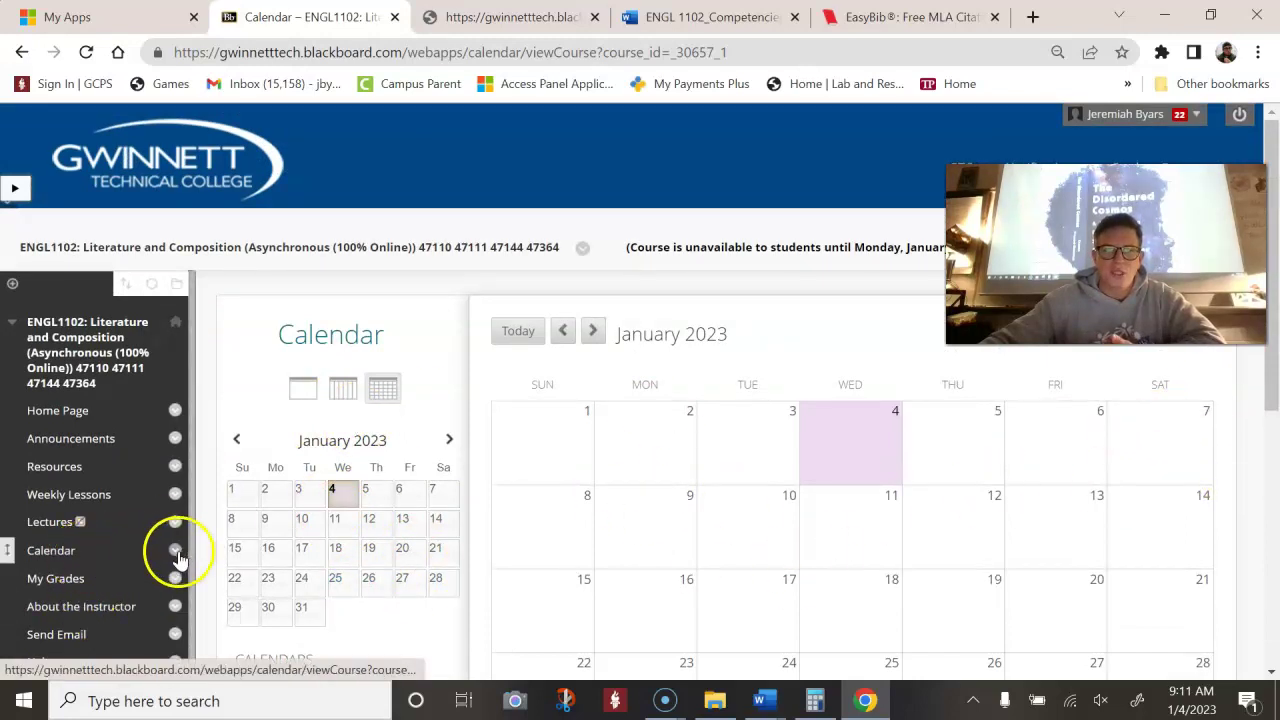
pyautogui.click(176, 552)
pyautogui.click(178, 523)
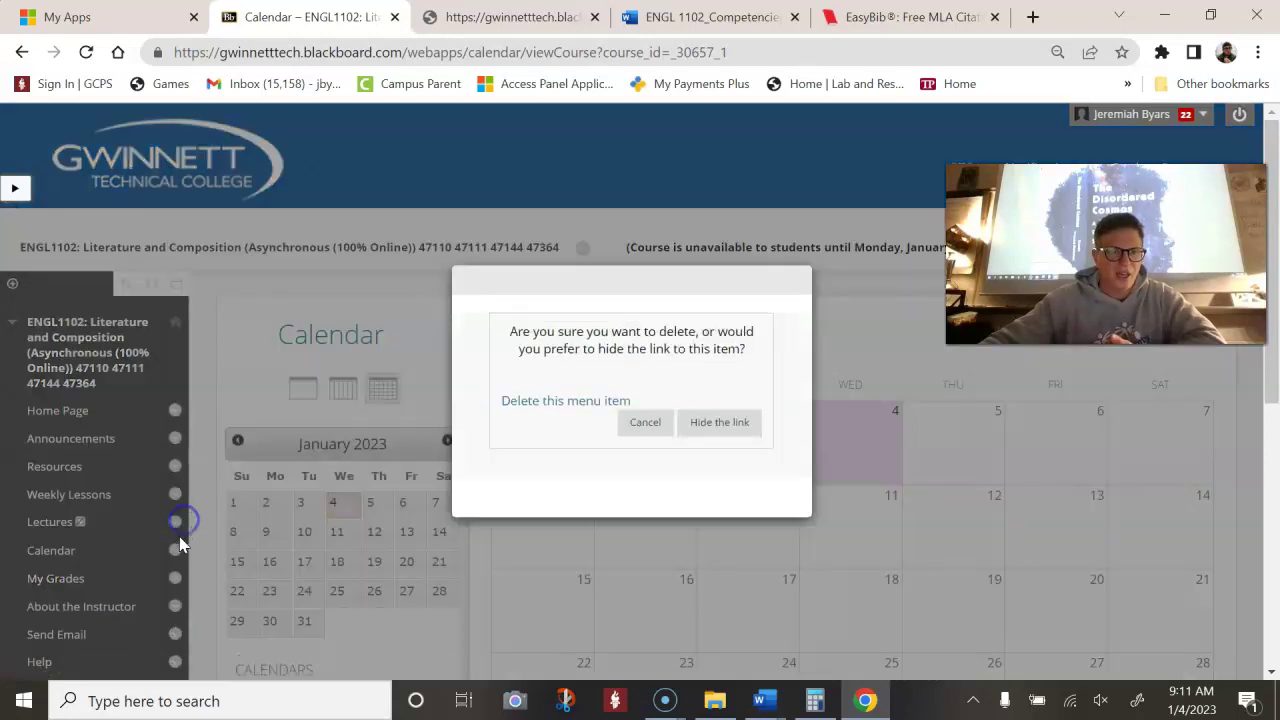
pyautogui.click(703, 424)
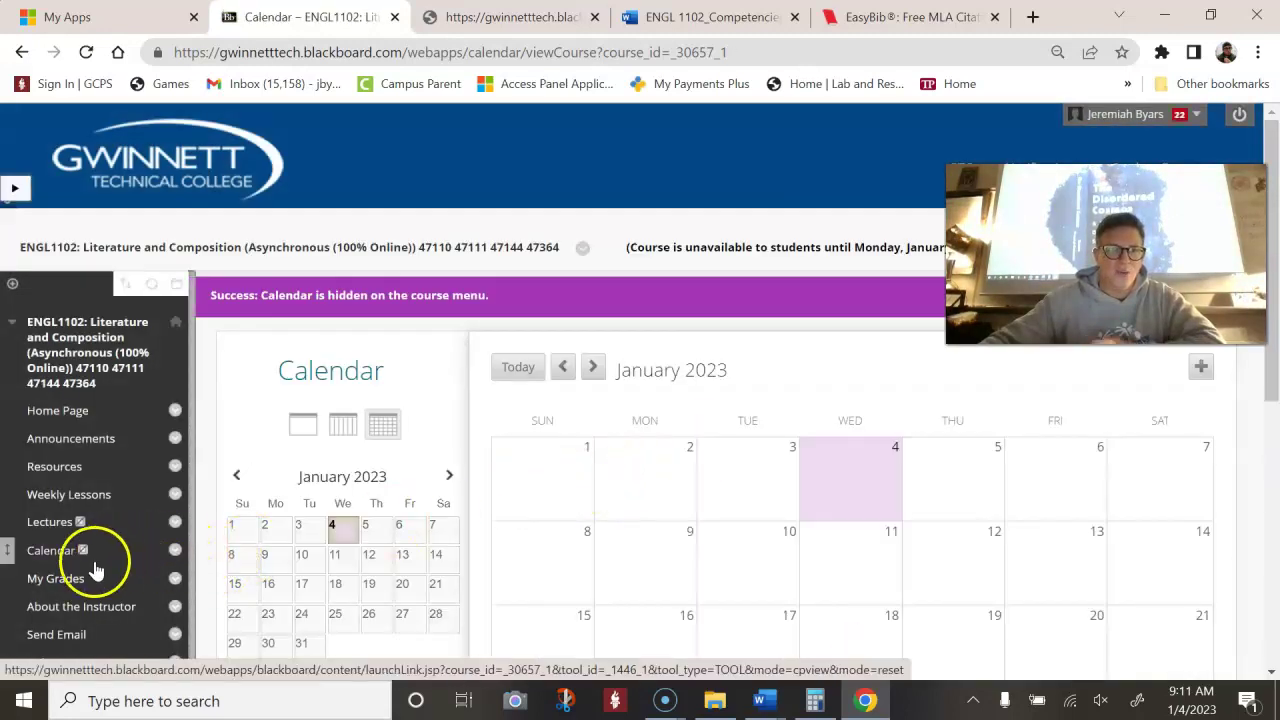
# Step: Go to Weekly Lessons, open the Week 1 folder, and look through its documents and quizzes
pyautogui.click(63, 497)
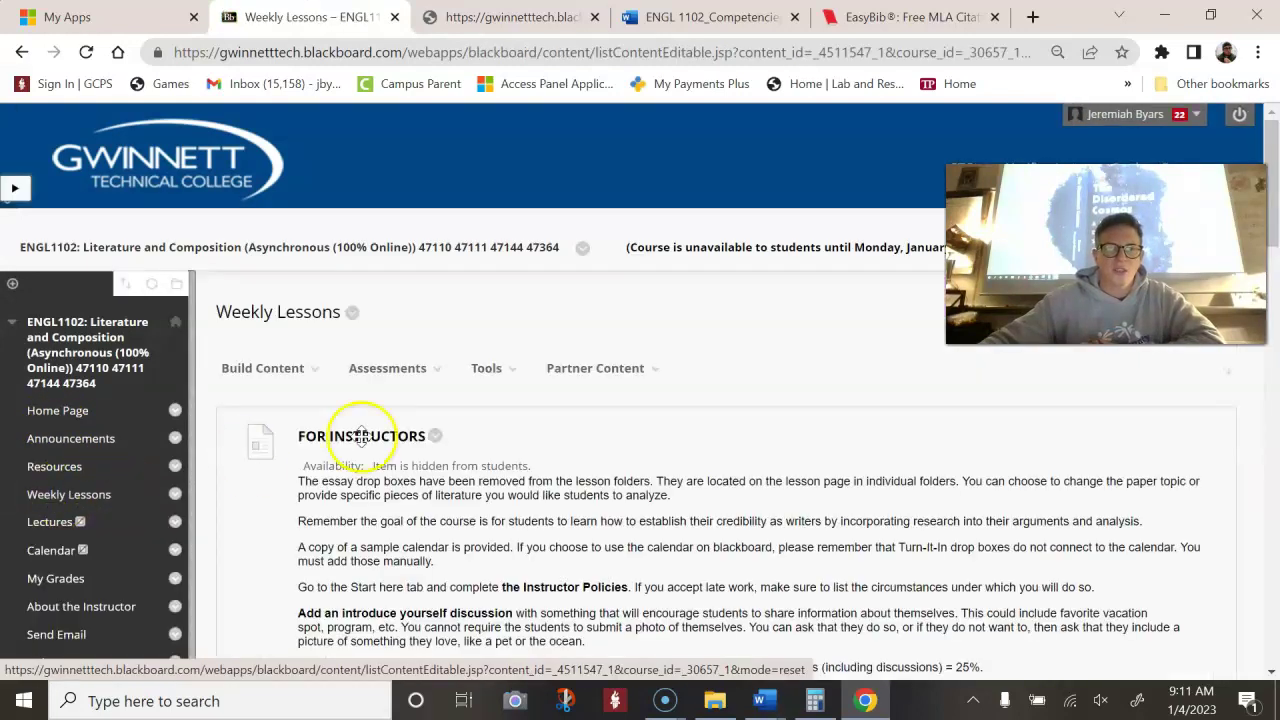
pyautogui.scroll(-6, 475, 427)
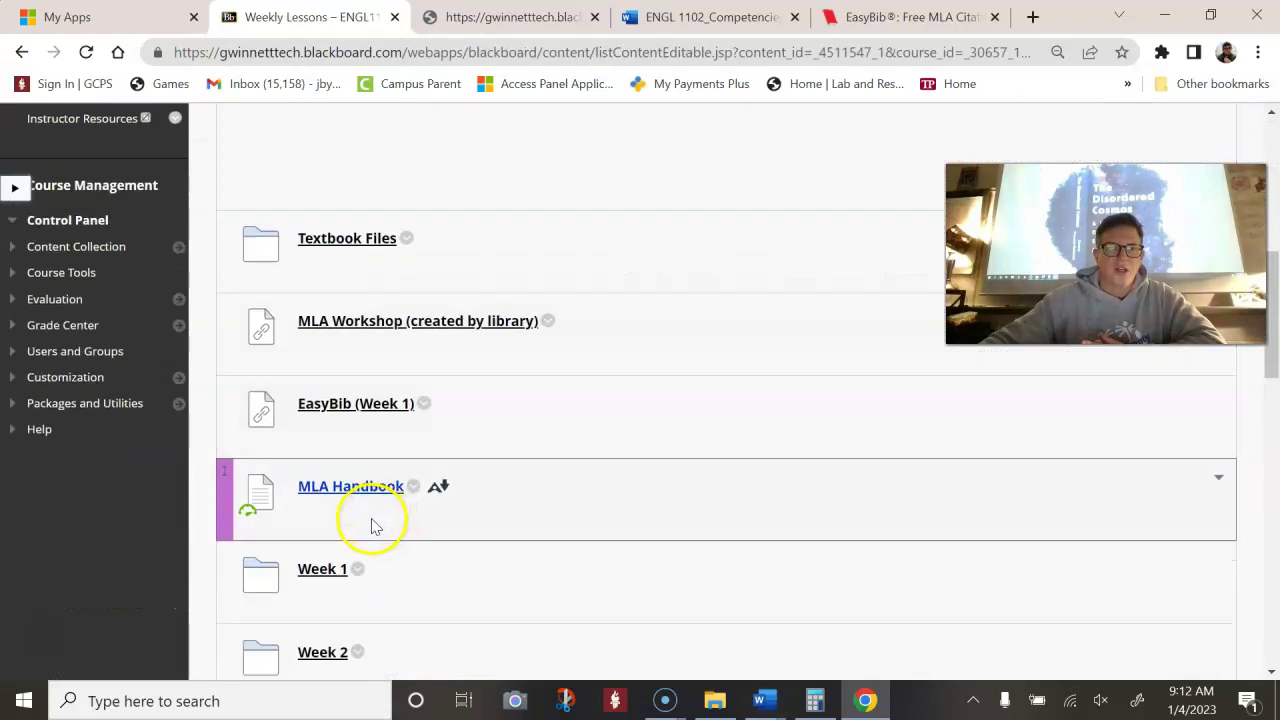
pyautogui.scroll(-1, 372, 527)
pyautogui.click(325, 553)
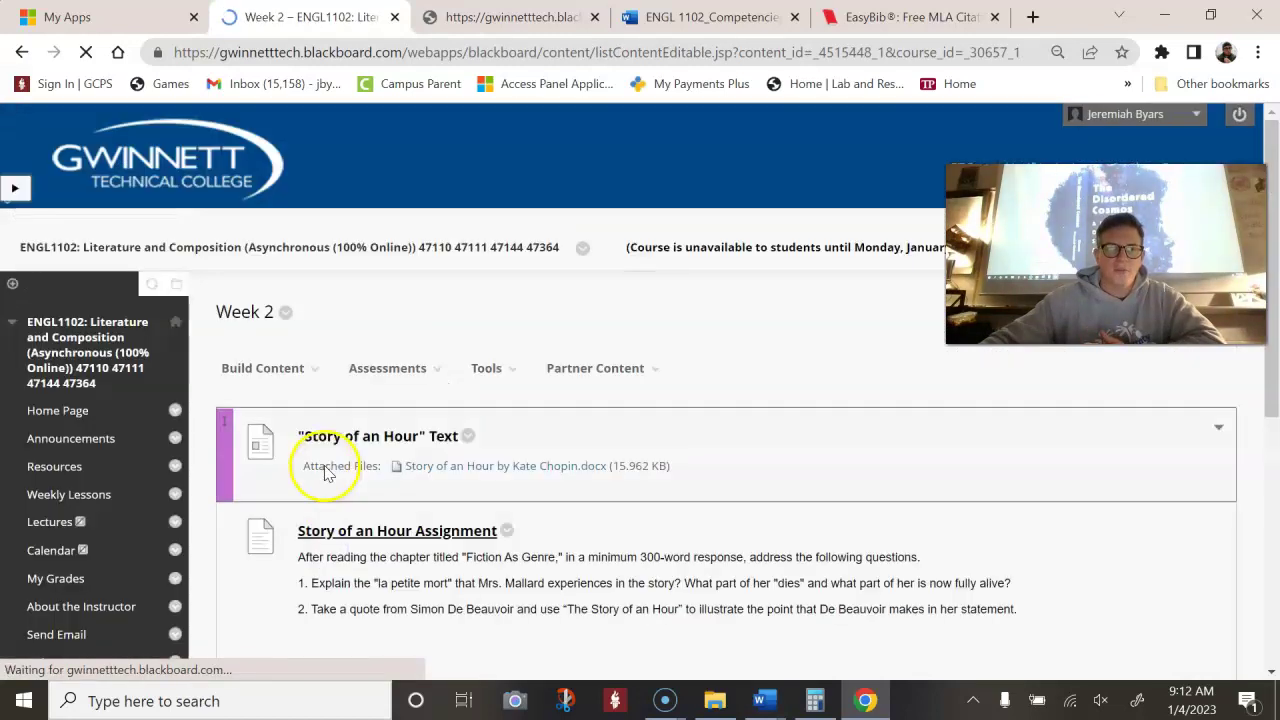
pyautogui.click(55, 505)
pyautogui.scroll(-6, 440, 510)
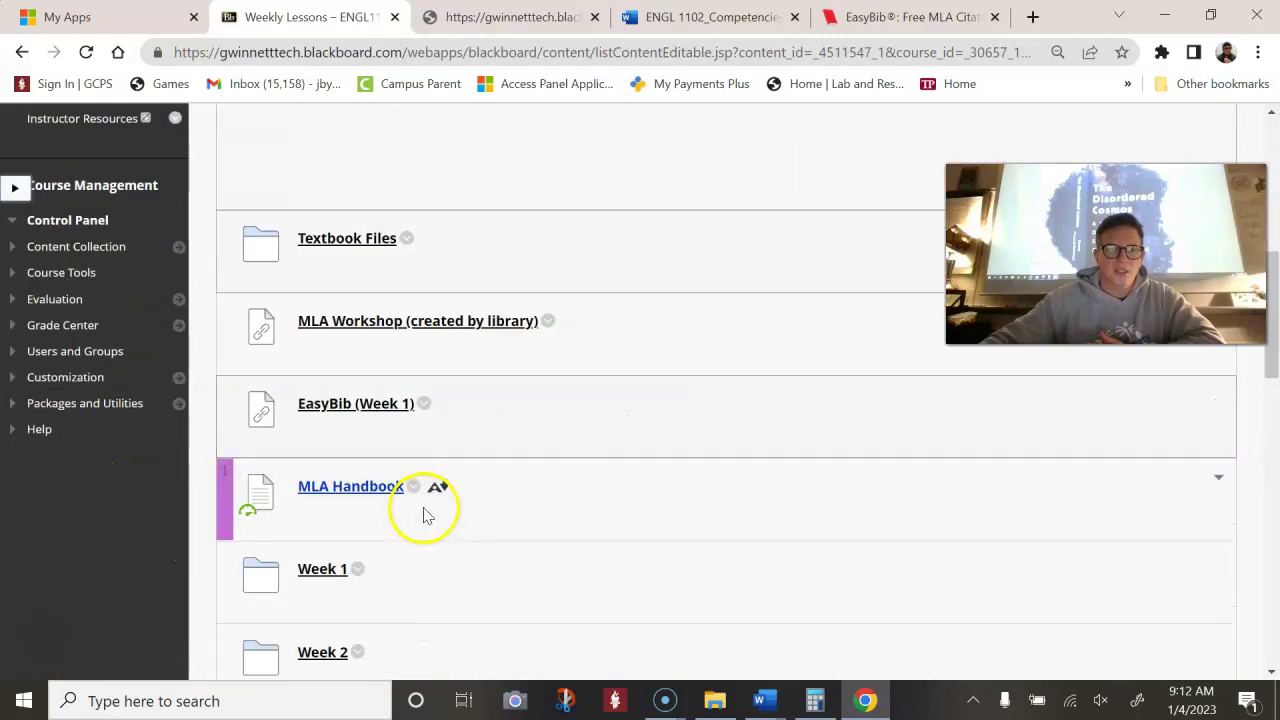
pyautogui.click(330, 569)
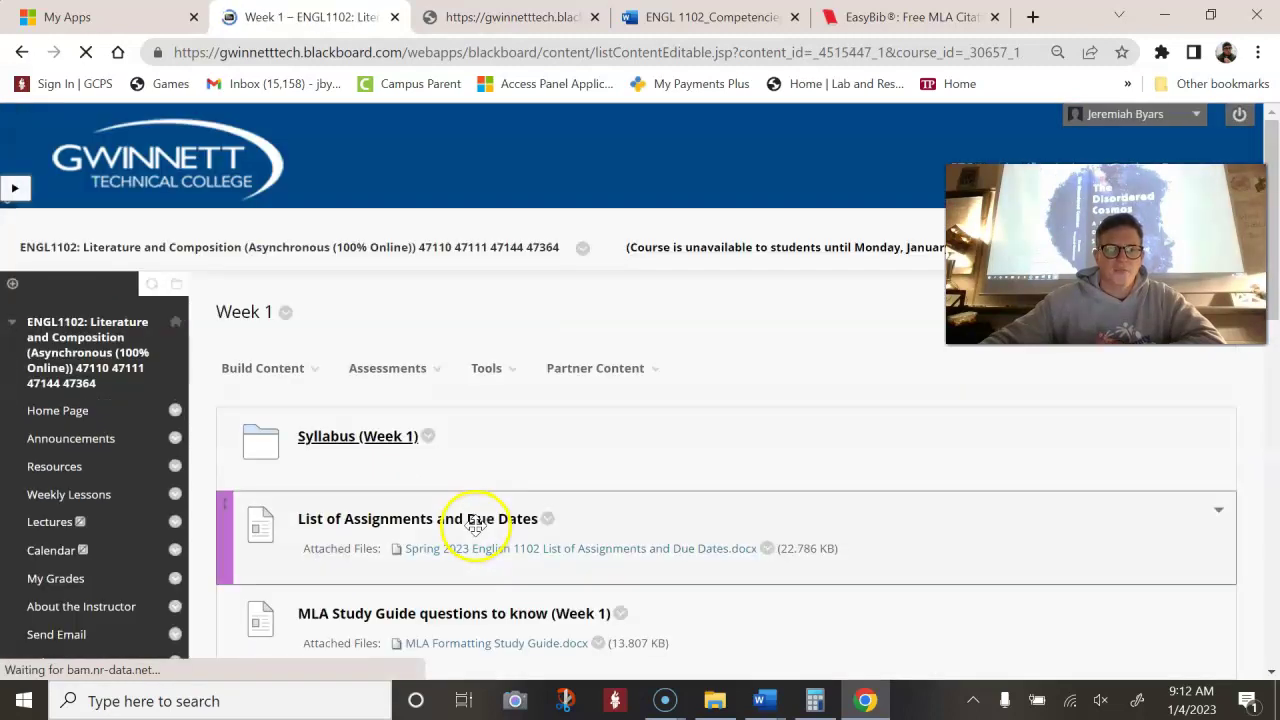
pyautogui.scroll(-4, 476, 527)
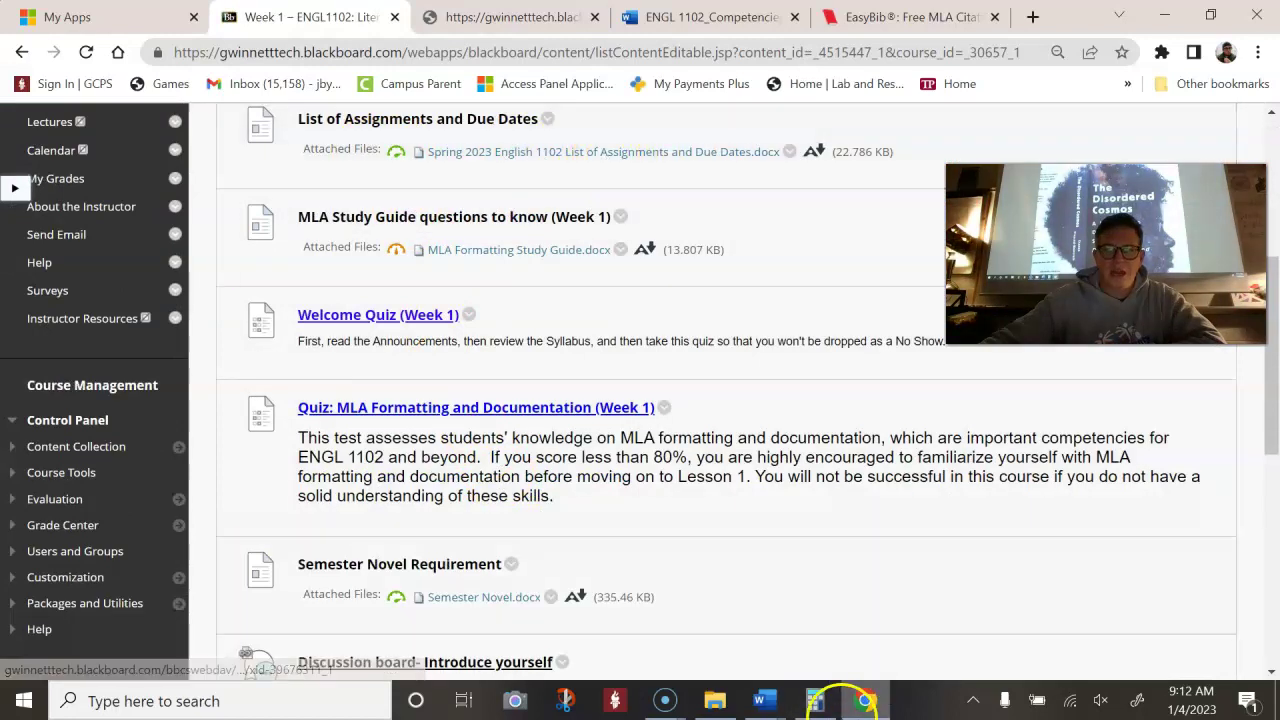
# Step: Switch to the Spring 2023 assignments list in Word and replace "Fall" with "Spring" in the document title
pyautogui.moveTo(764, 698)
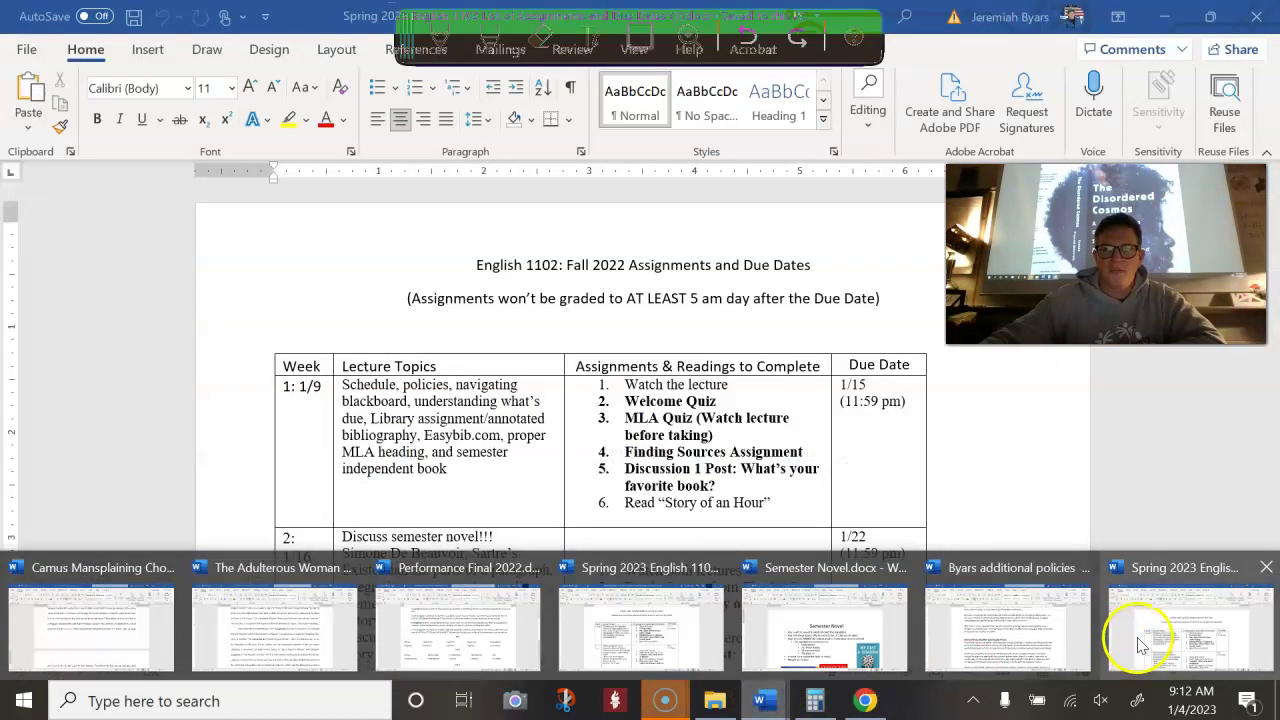
pyautogui.click(1140, 645)
pyautogui.scroll(-3, 851, 365)
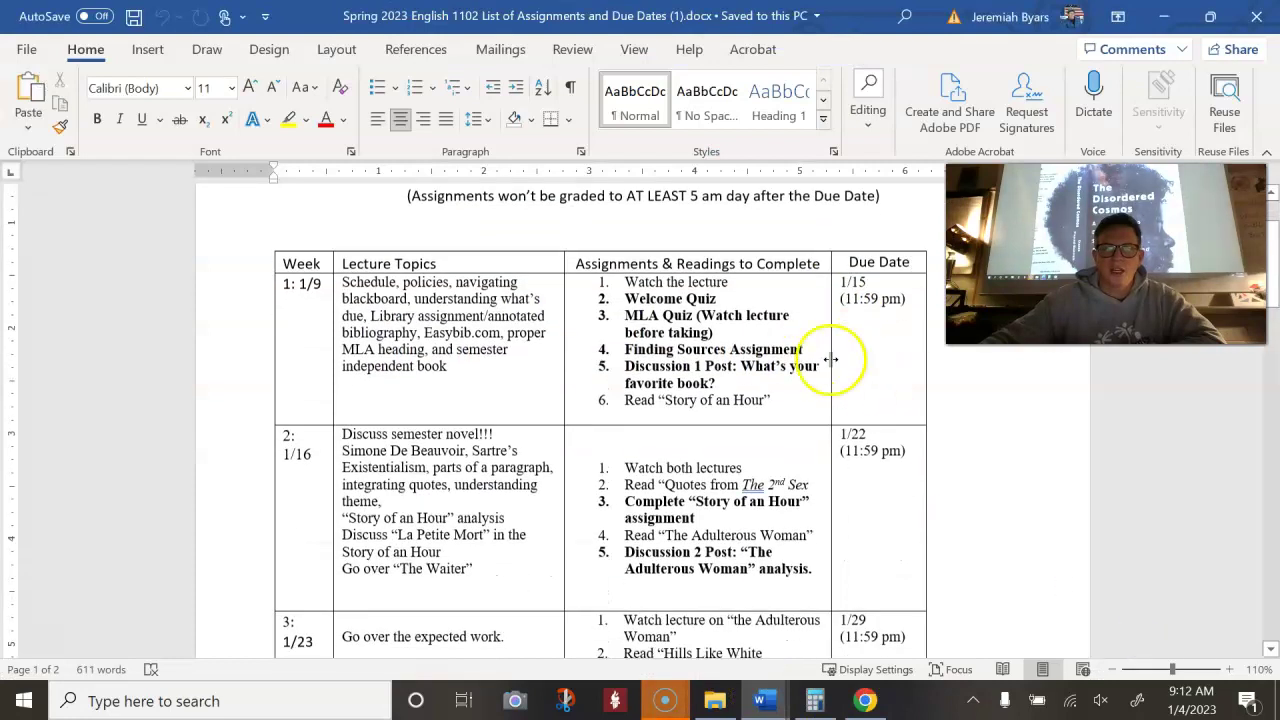
pyautogui.scroll(2, 780, 366)
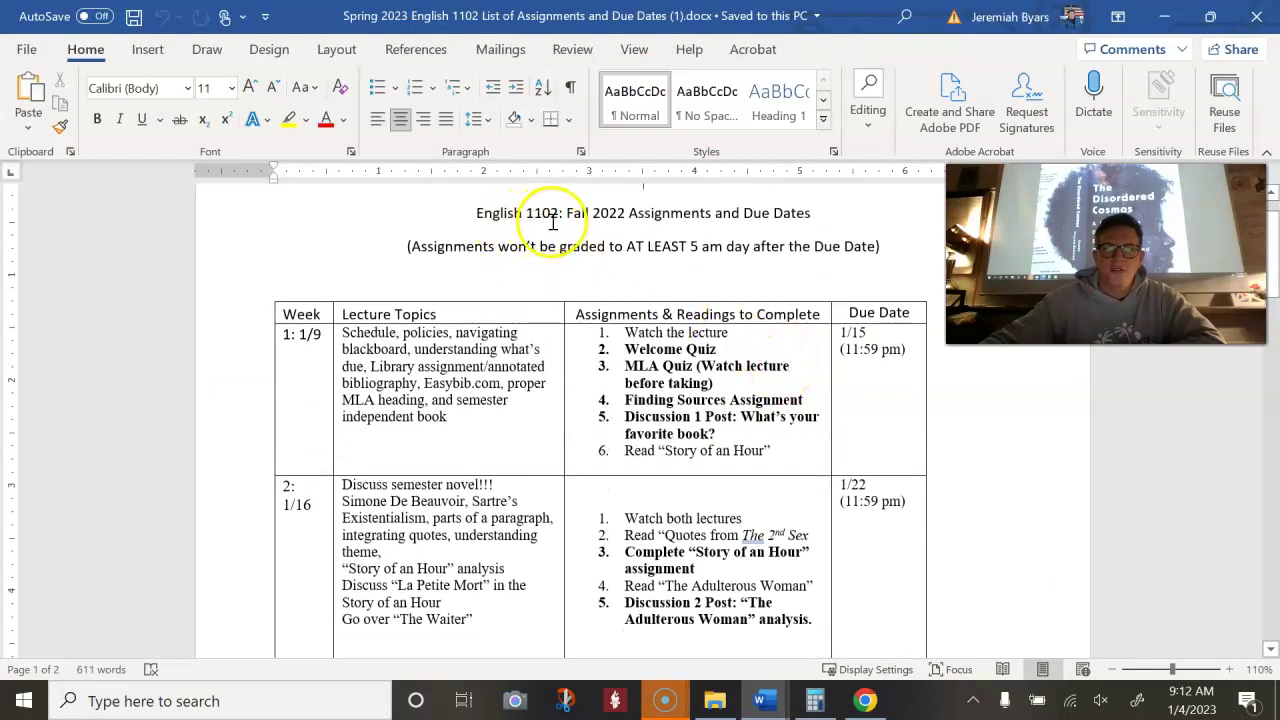
pyautogui.click(576, 215)
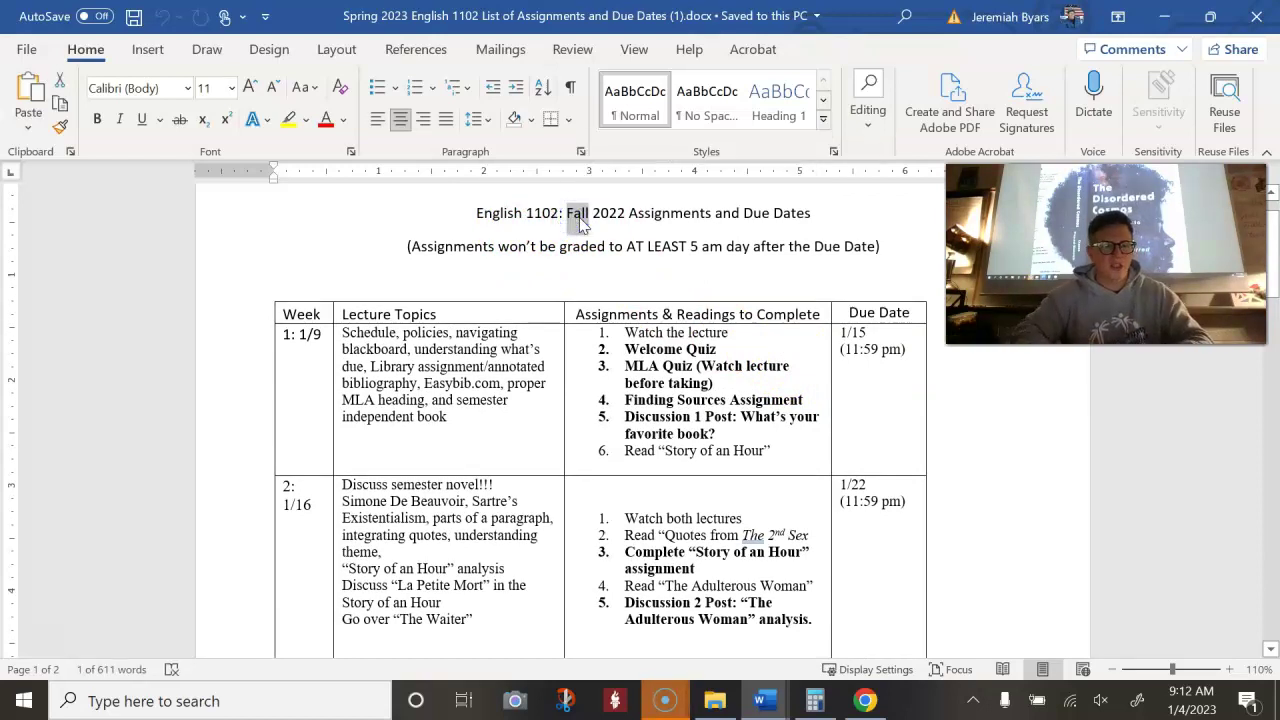
pyautogui.write('Spring')
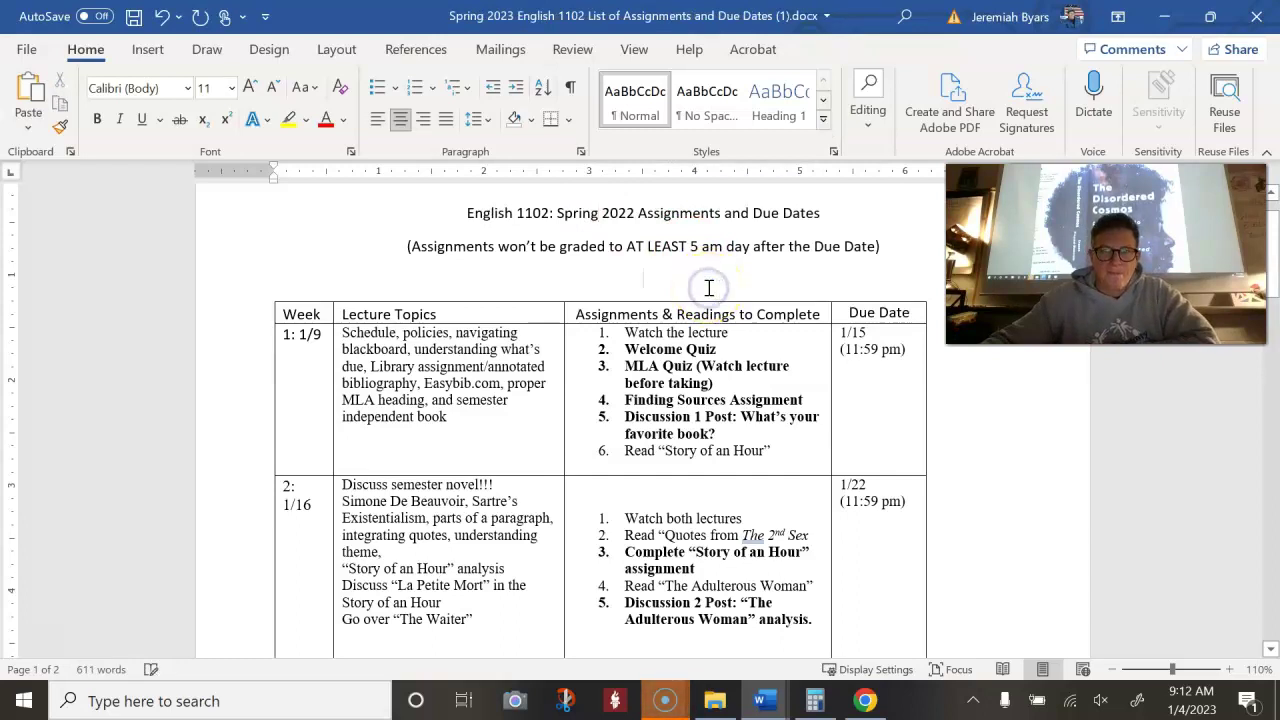
# Step: Point out the note on when assignments are graded, the Week 1 due date and the Week 1 and 2 start dates
pyautogui.click(424, 250)
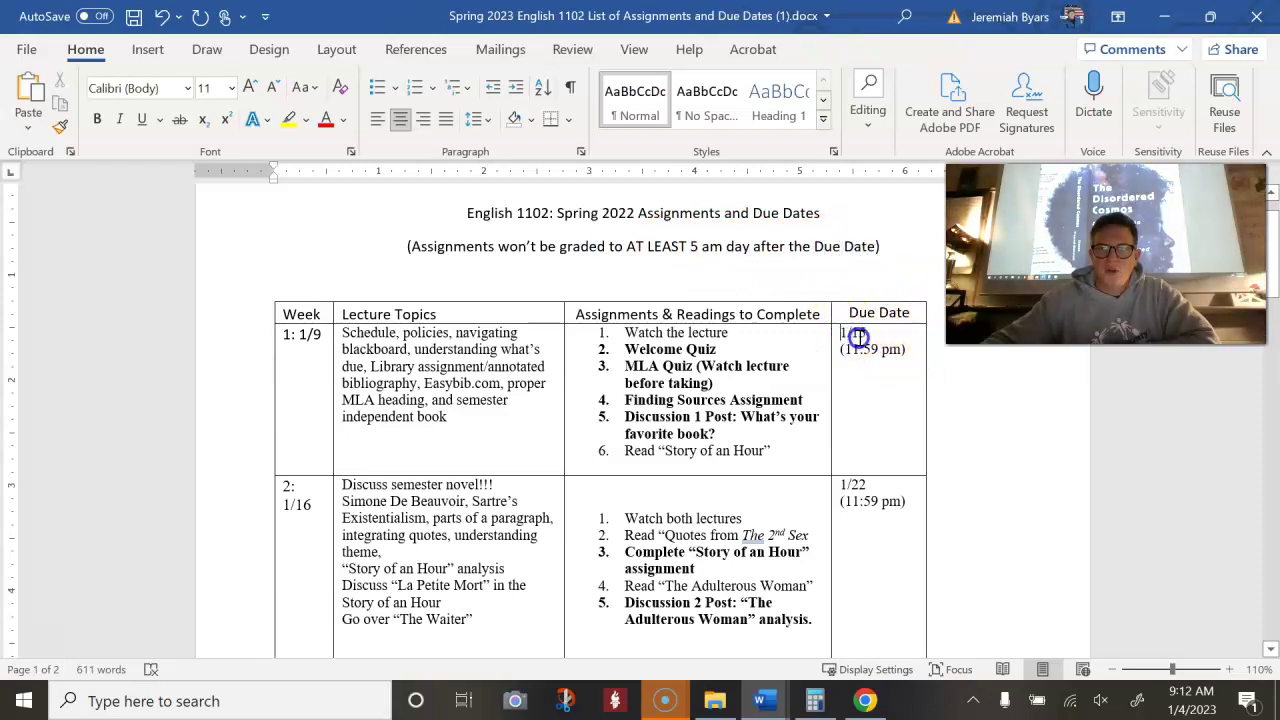
pyautogui.moveTo(897, 350); pyautogui.dragTo(896, 351)
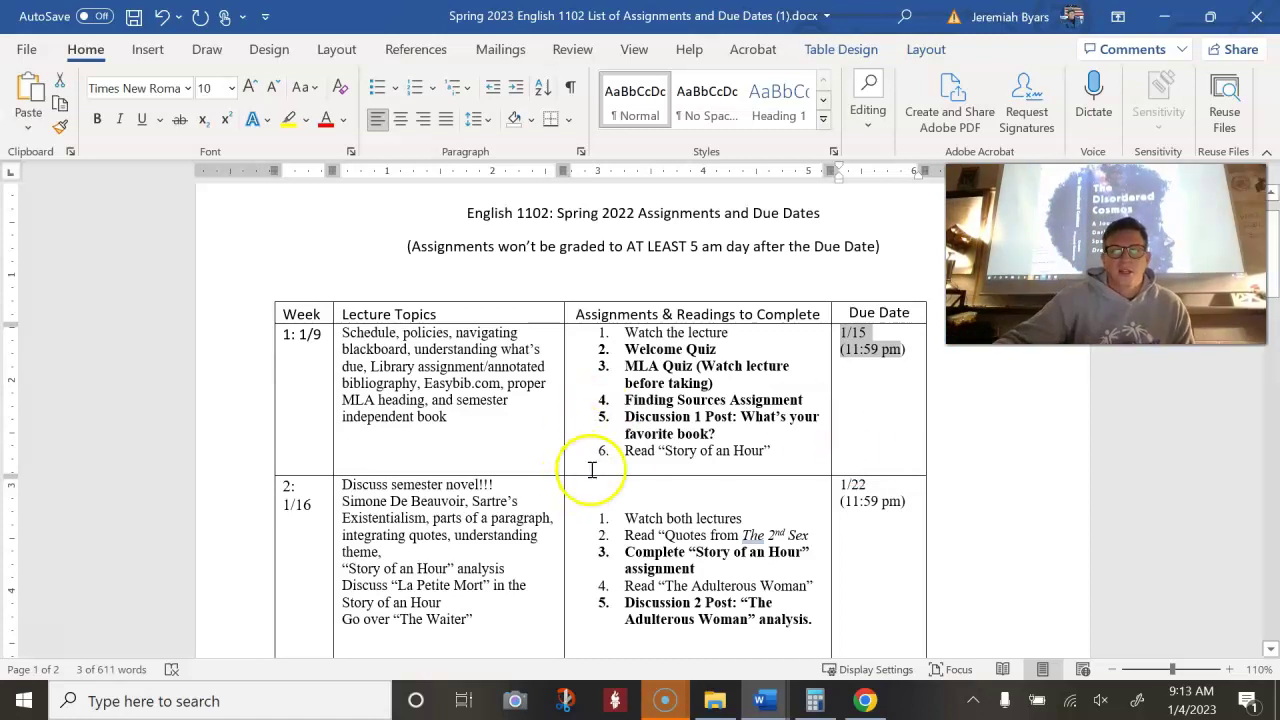
pyautogui.click(870, 375)
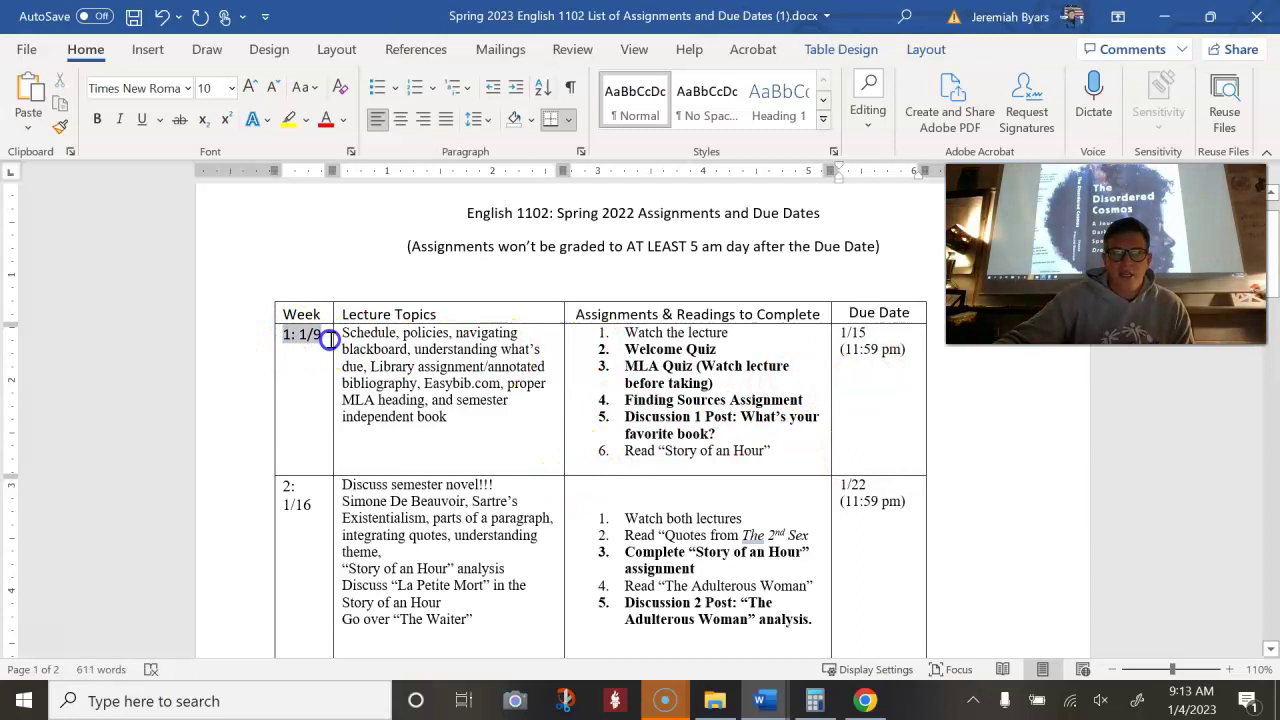
pyautogui.click(315, 353)
pyautogui.click(303, 545)
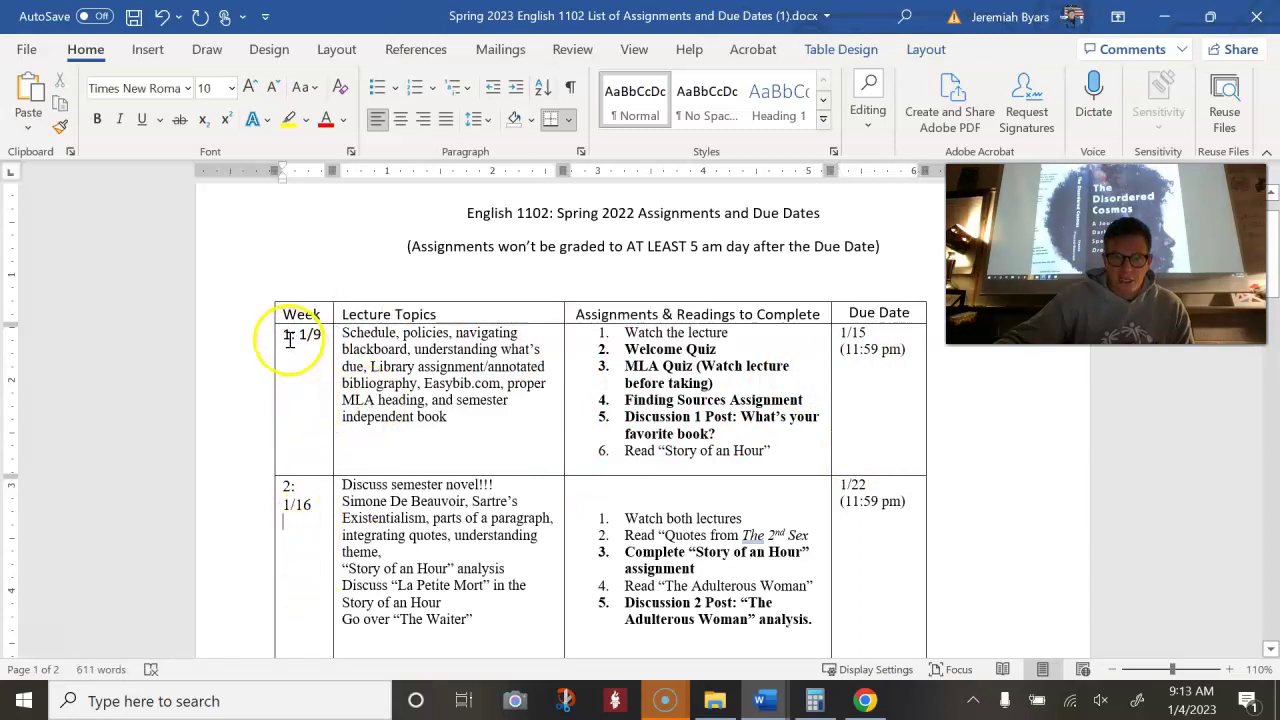
pyautogui.click(283, 335)
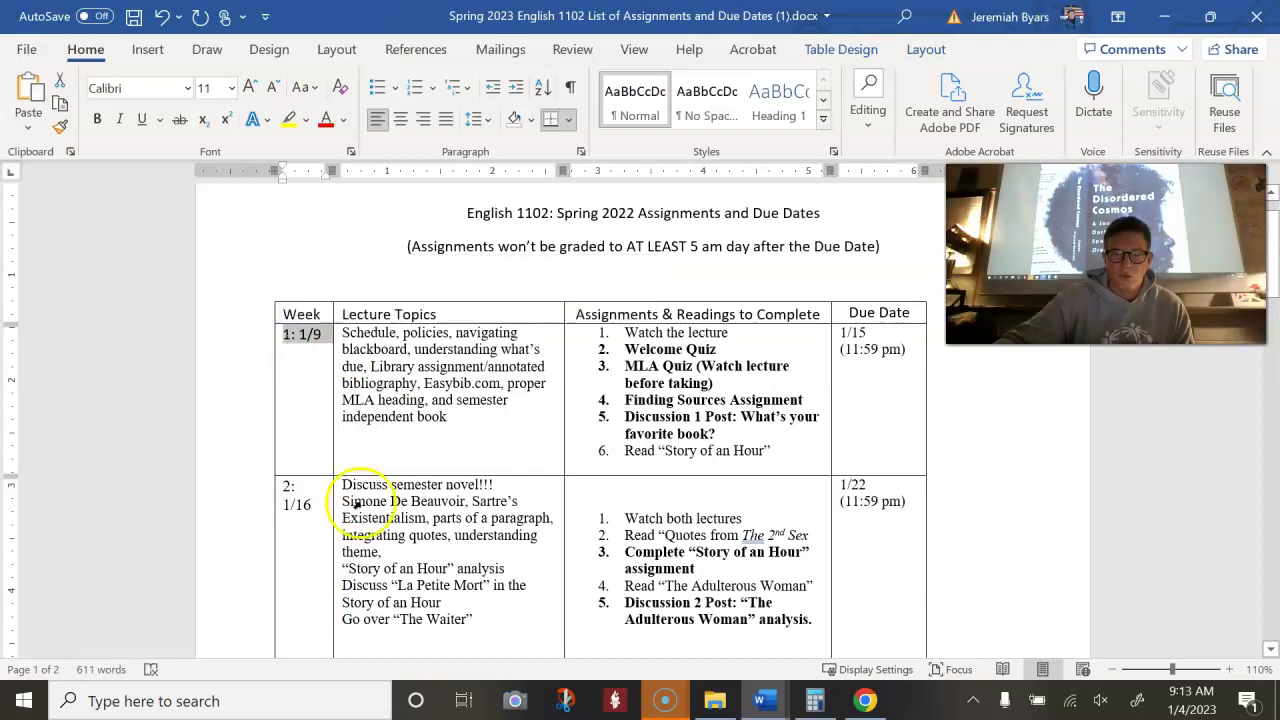
# Step: Switch to Chrome and show the Week folders on the Weekly Lessons page
pyautogui.click(866, 701)
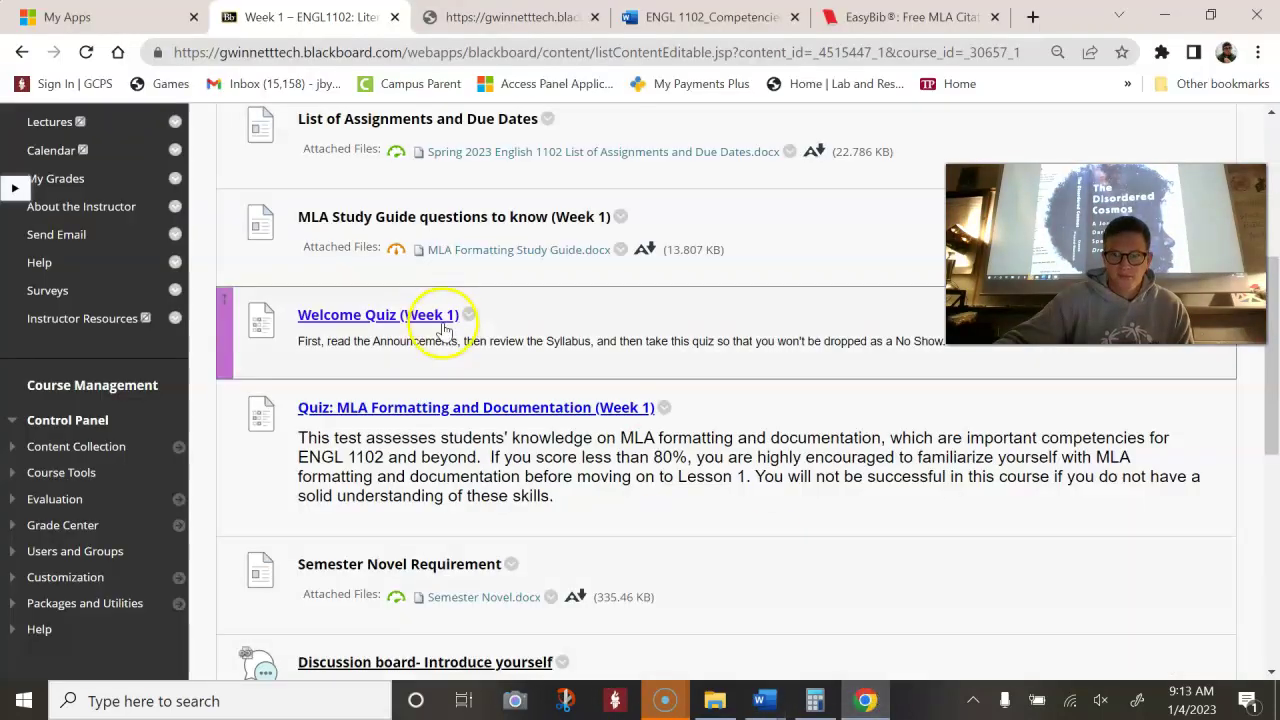
pyautogui.scroll(3, 55, 320)
pyautogui.click(68, 394)
pyautogui.scroll(-3, 400, 397)
pyautogui.scroll(-6, 398, 397)
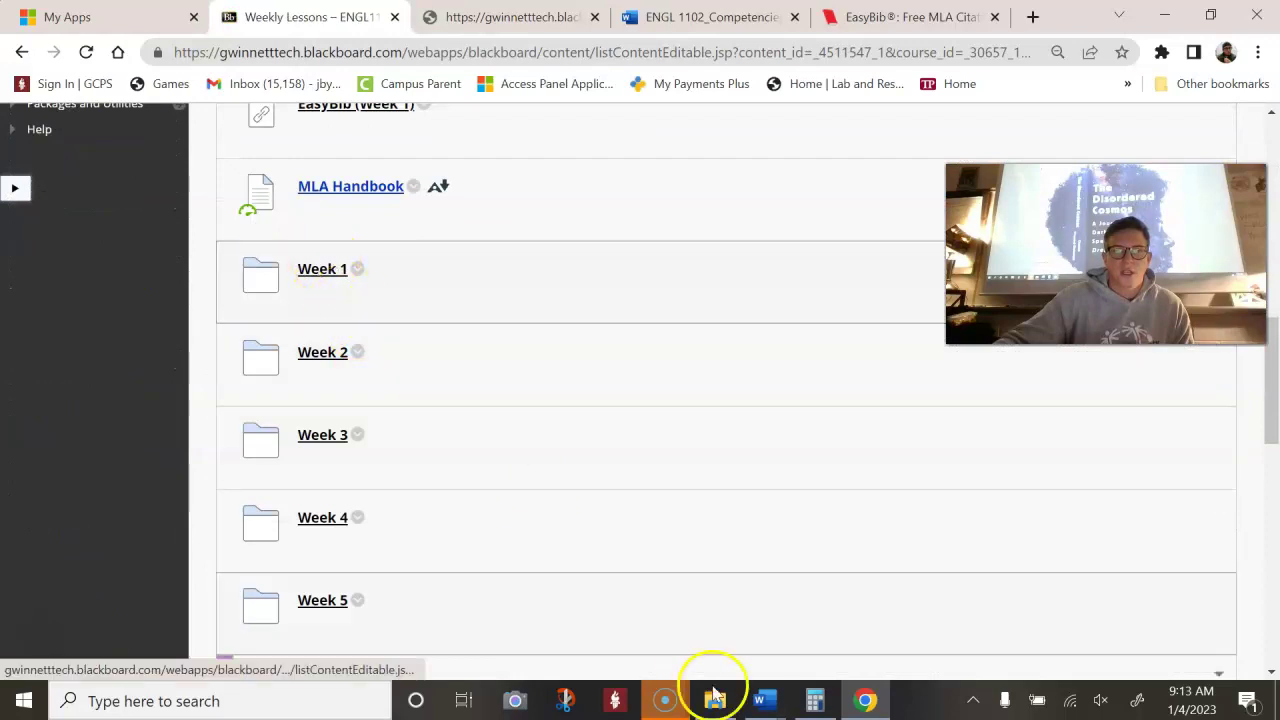
# Step: Switch to the assignments list in Word and place it in a smaller window beside the Weekly Lessons folders
pyautogui.click(765, 703)
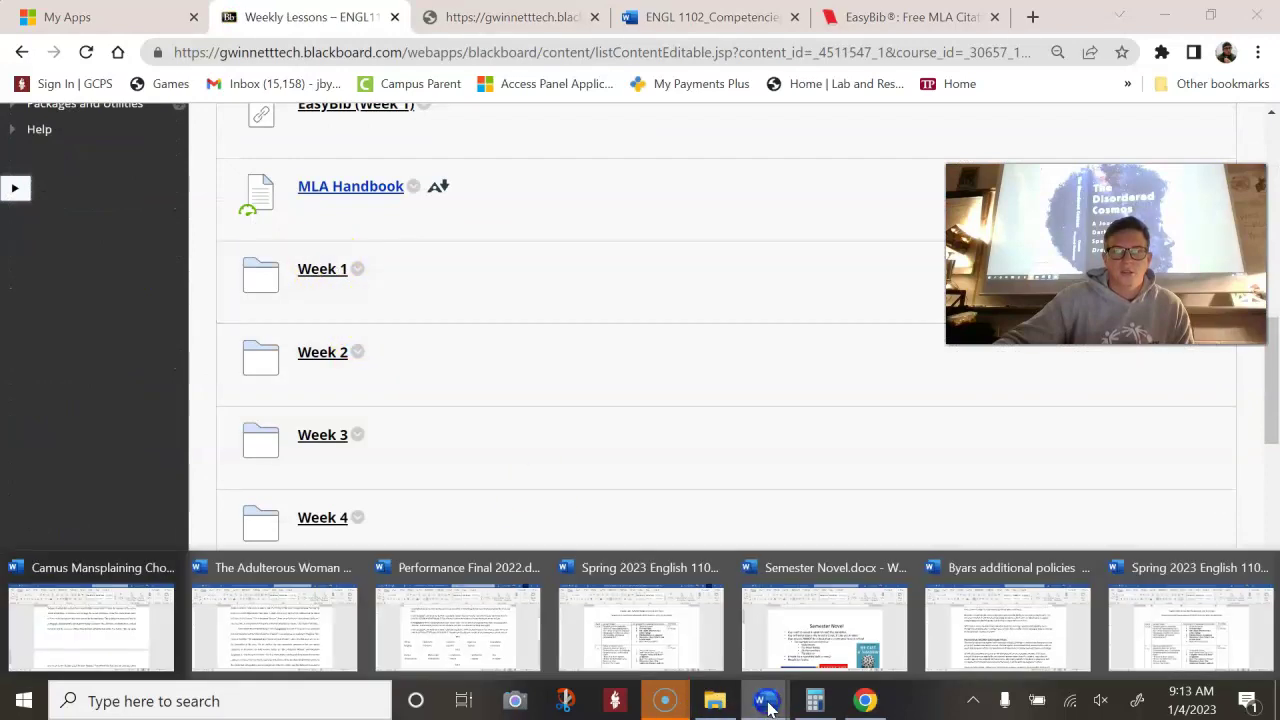
pyautogui.click(1116, 642)
pyautogui.click(1212, 16)
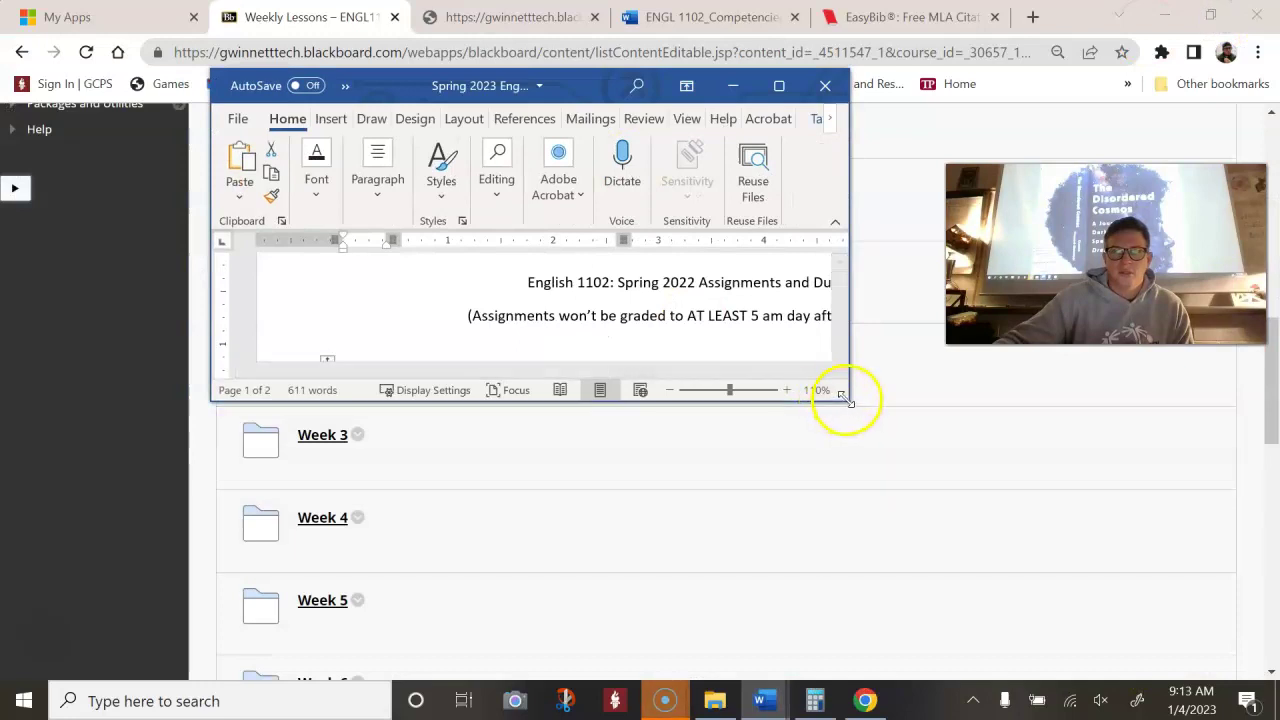
pyautogui.moveTo(845, 398); pyautogui.dragTo(940, 662)
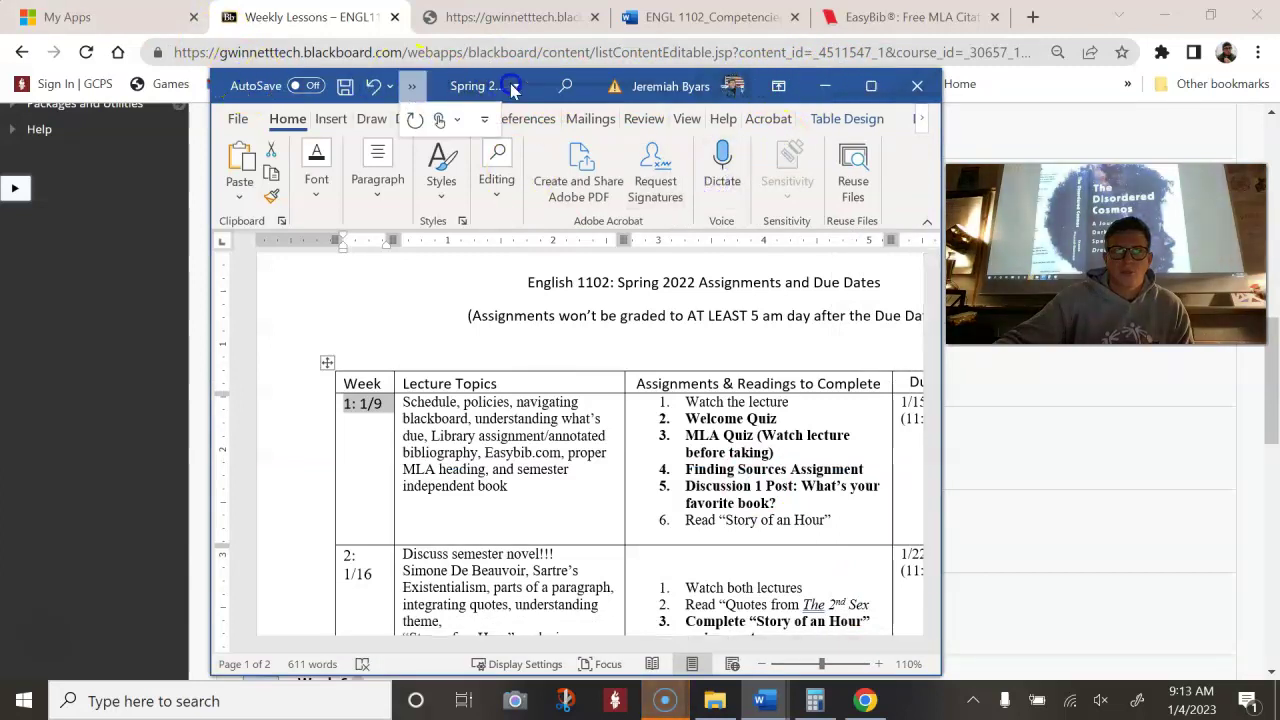
pyautogui.moveTo(440, 86); pyautogui.dragTo(646, 63)
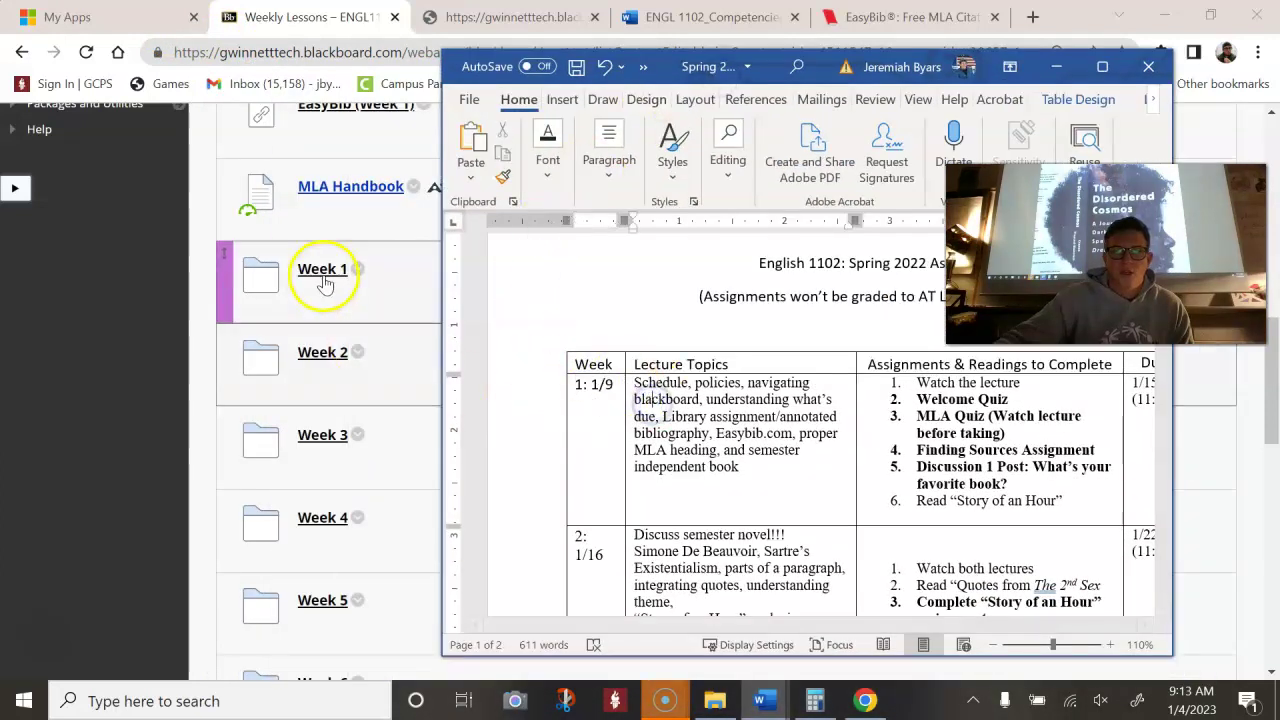
# Step: Compare the schedule's weekly rows with the matching Blackboard Week folders, and maximize the Word document again
pyautogui.scroll(-1, 697, 540)
pyautogui.scroll(-2, 697, 540)
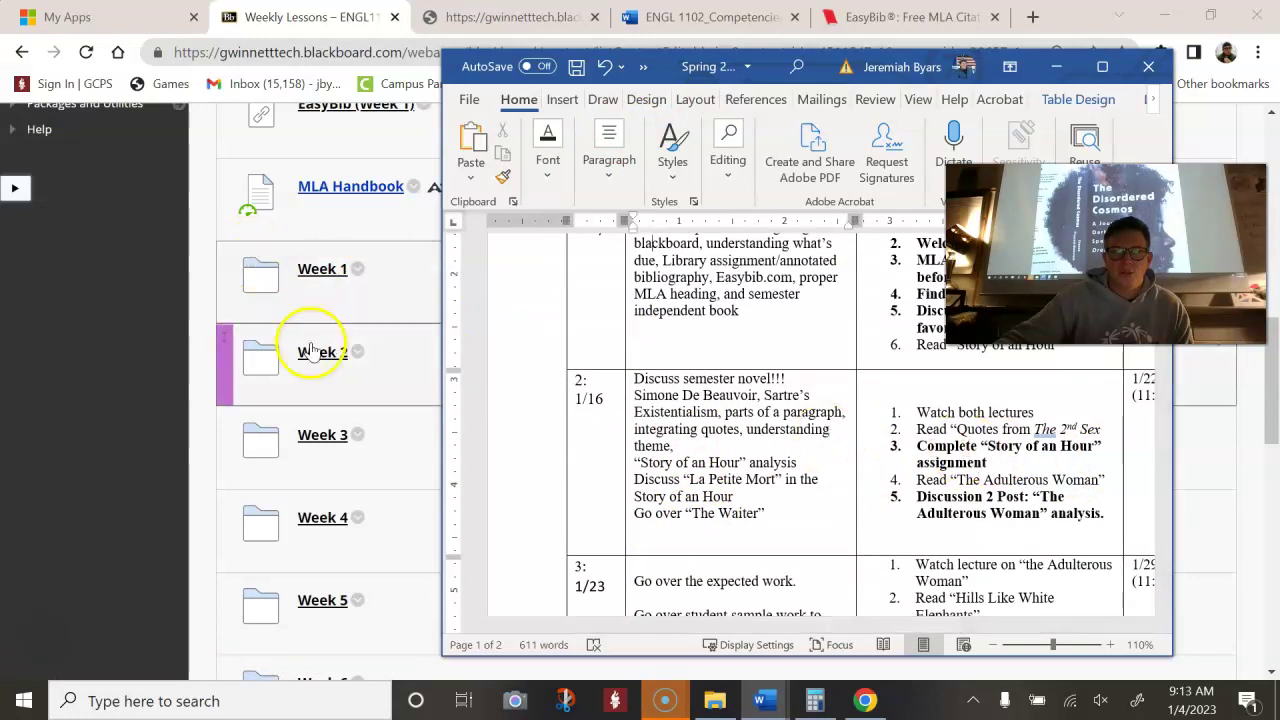
pyautogui.scroll(-1, 708, 473)
pyautogui.scroll(-4, 708, 473)
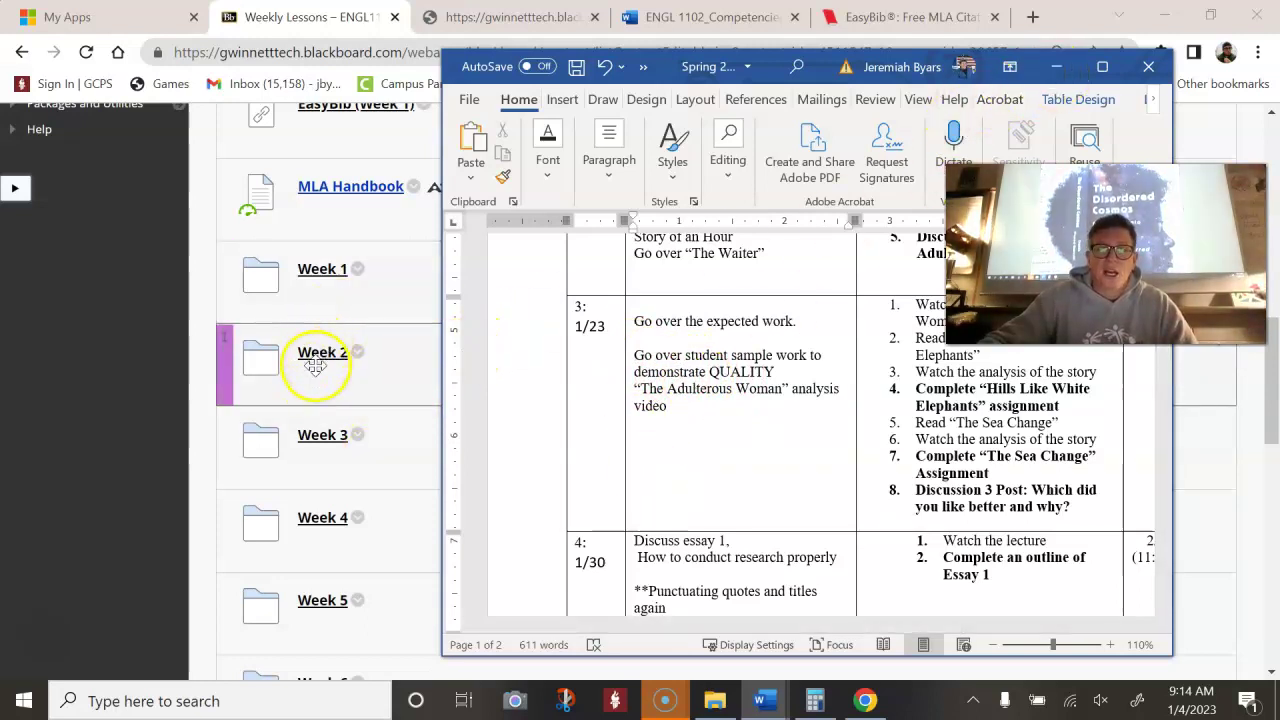
pyautogui.click(1103, 68)
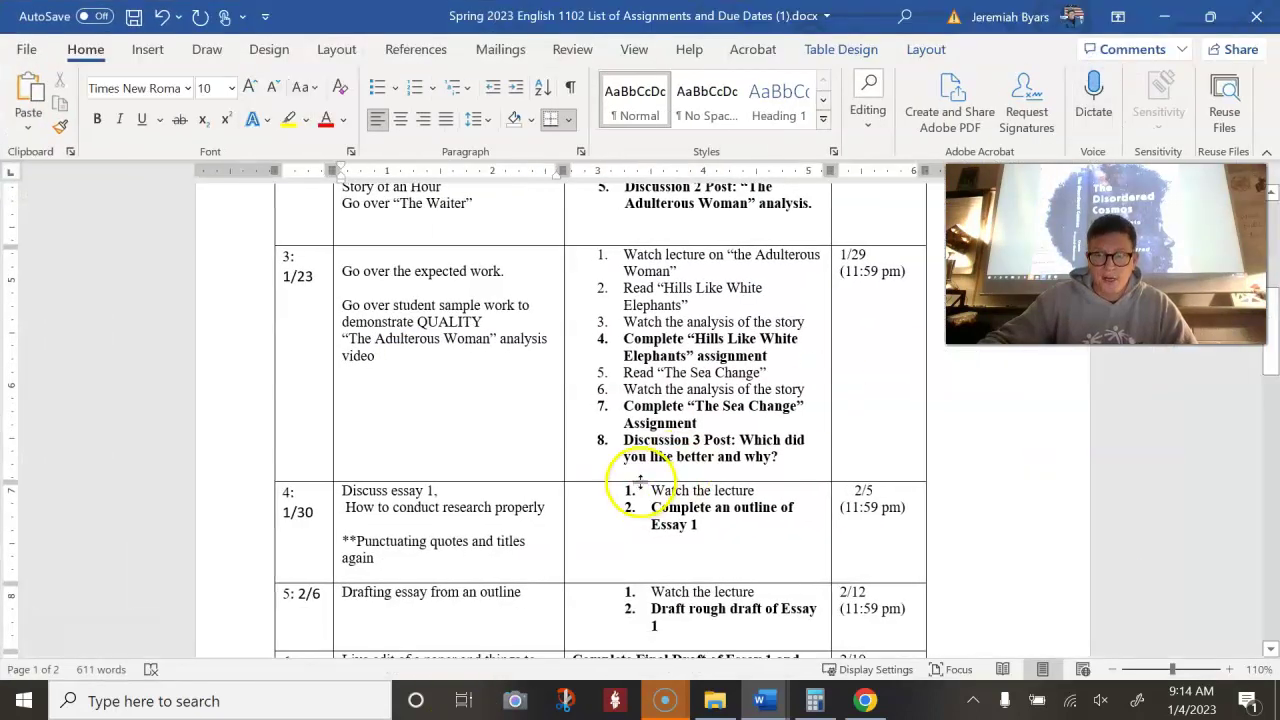
# Step: Highlight the Week 1 lecture topics in the assignments schedule, from the schedule and policies to the semester independent book
pyautogui.scroll(10, 641, 476)
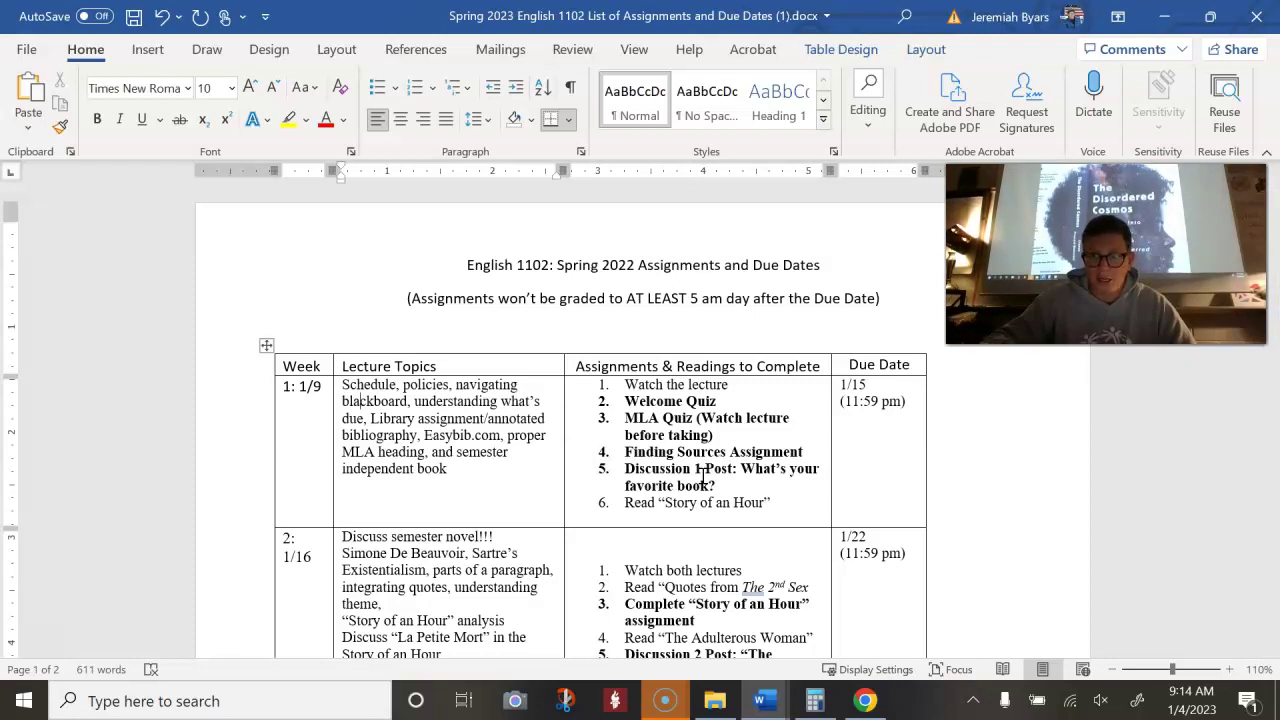
pyautogui.click(690, 450)
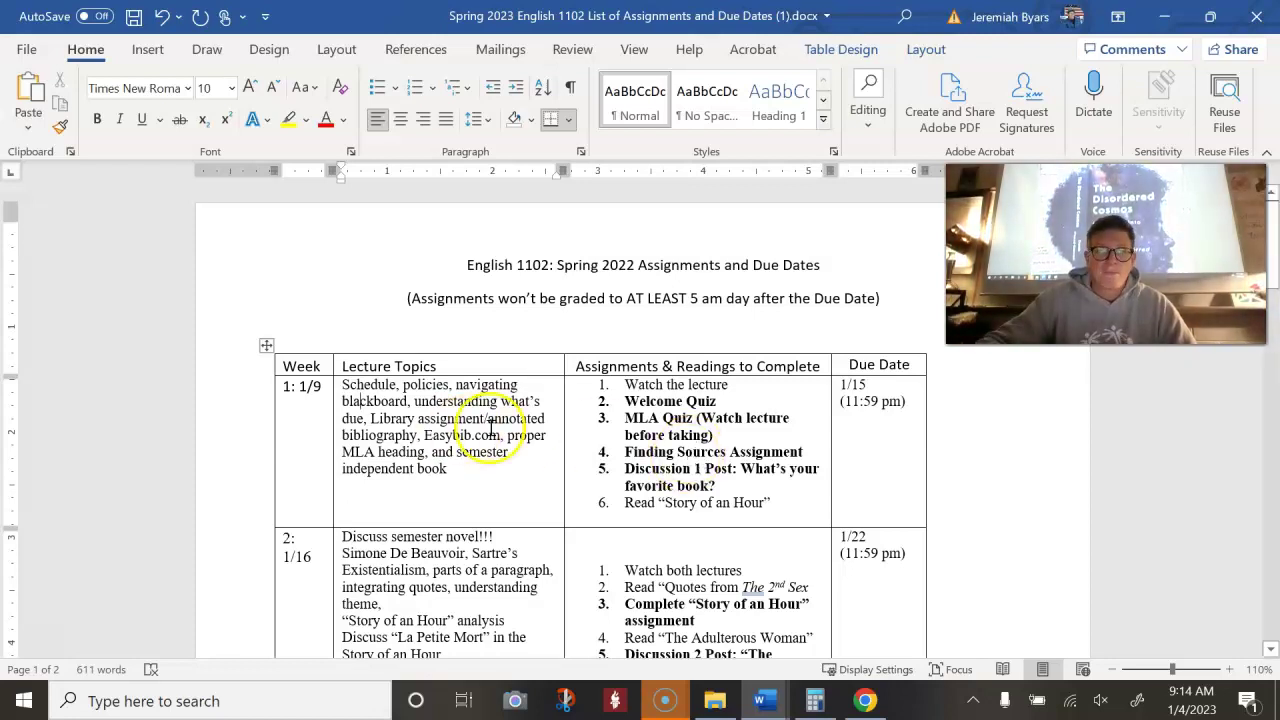
pyautogui.click(350, 392)
pyautogui.moveTo(345, 388); pyautogui.dragTo(478, 472)
pyautogui.click(400, 430)
# Step: Highlight the Week 2 lecture topics, including the semester novel, “La Petite Mort” and “The Waiter”
pyautogui.scroll(-6, 497, 345)
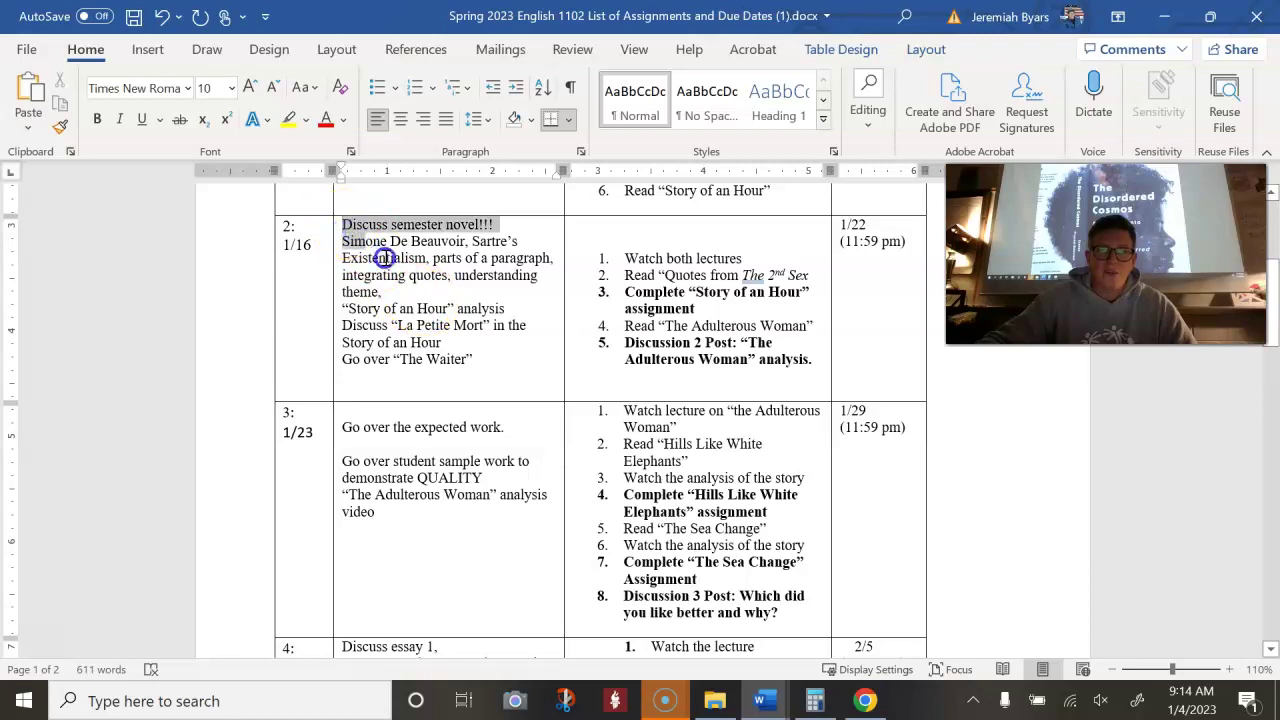
pyautogui.rightClick(380, 260)
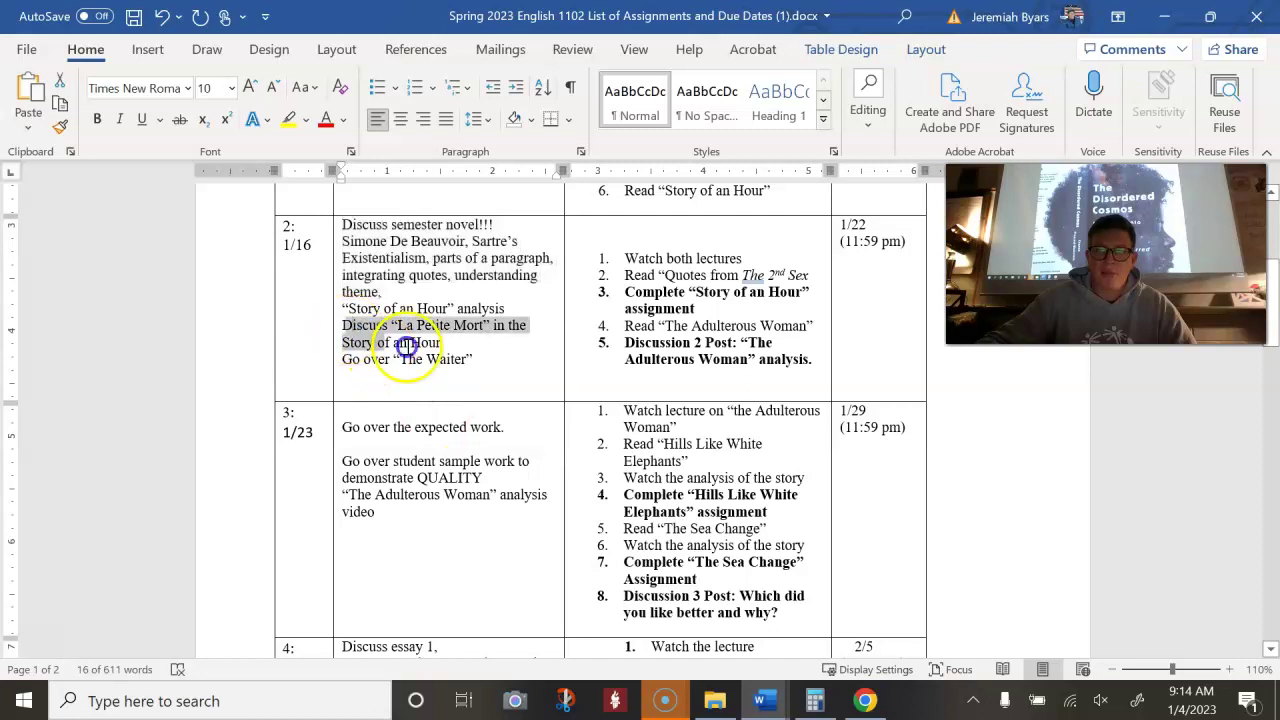
pyautogui.scroll(-2, 472, 353)
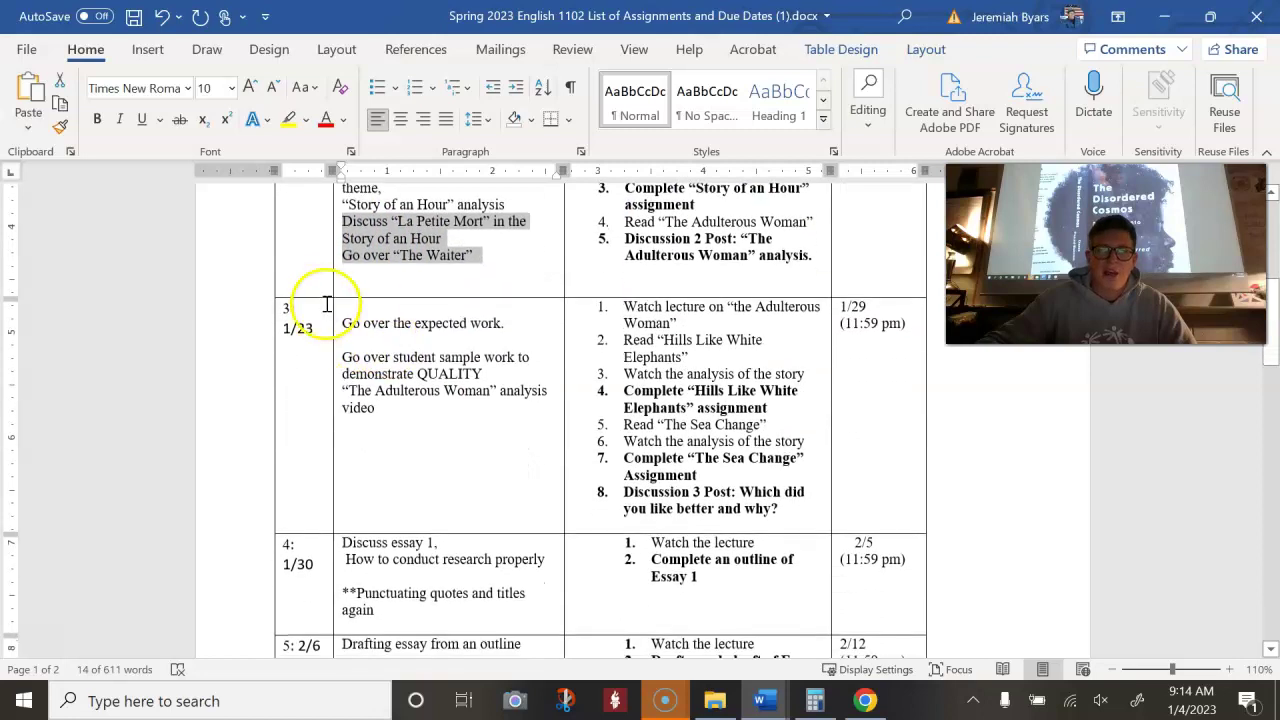
# Step: Look through the lecture topics for Weeks 3 to 10 in the schedule
pyautogui.scroll(-8, 422, 527)
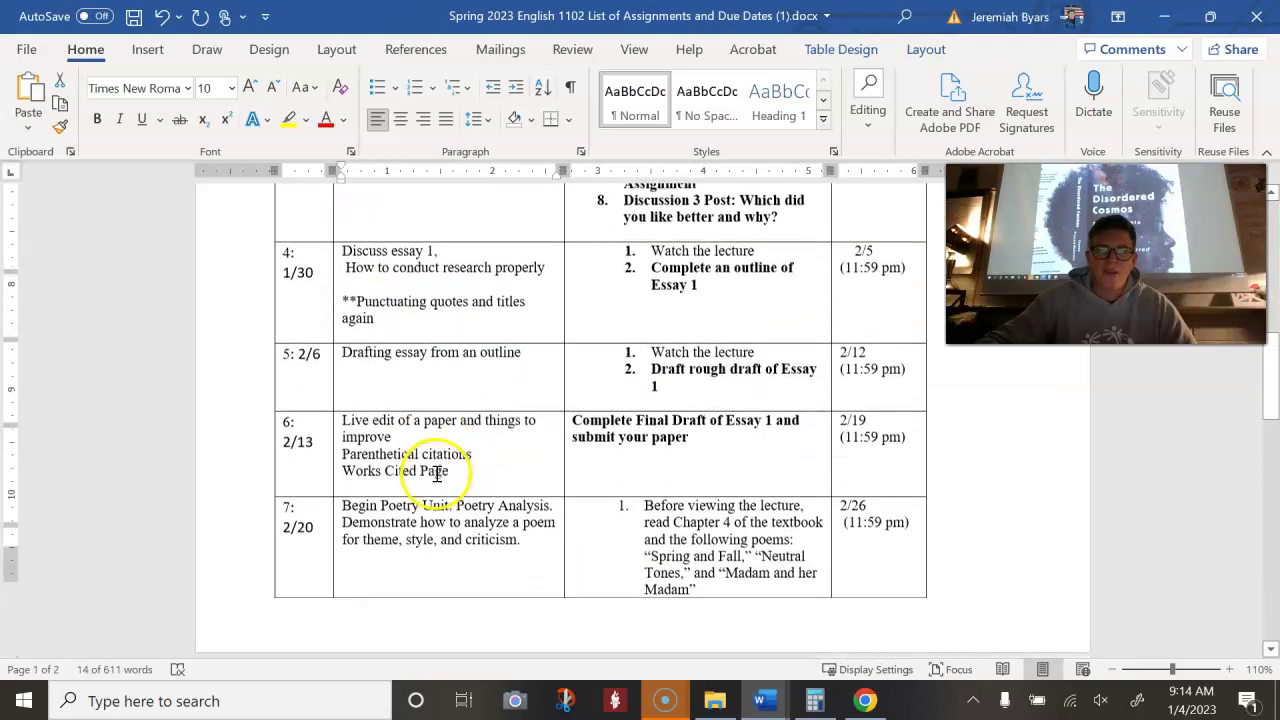
pyautogui.scroll(-9, 400, 343)
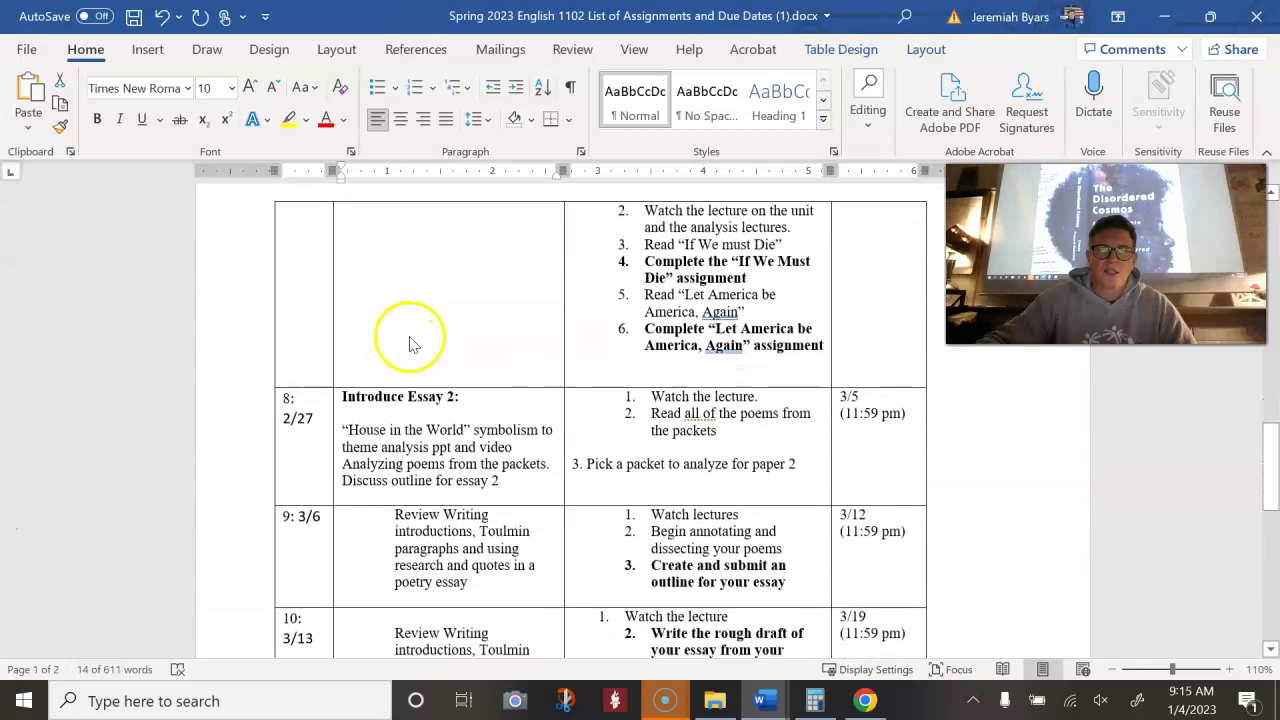
pyautogui.scroll(-3, 470, 330)
pyautogui.scroll(14, 466, 360)
pyautogui.scroll(6, 468, 358)
pyautogui.scroll(-1, 477, 440)
pyautogui.scroll(1, 478, 442)
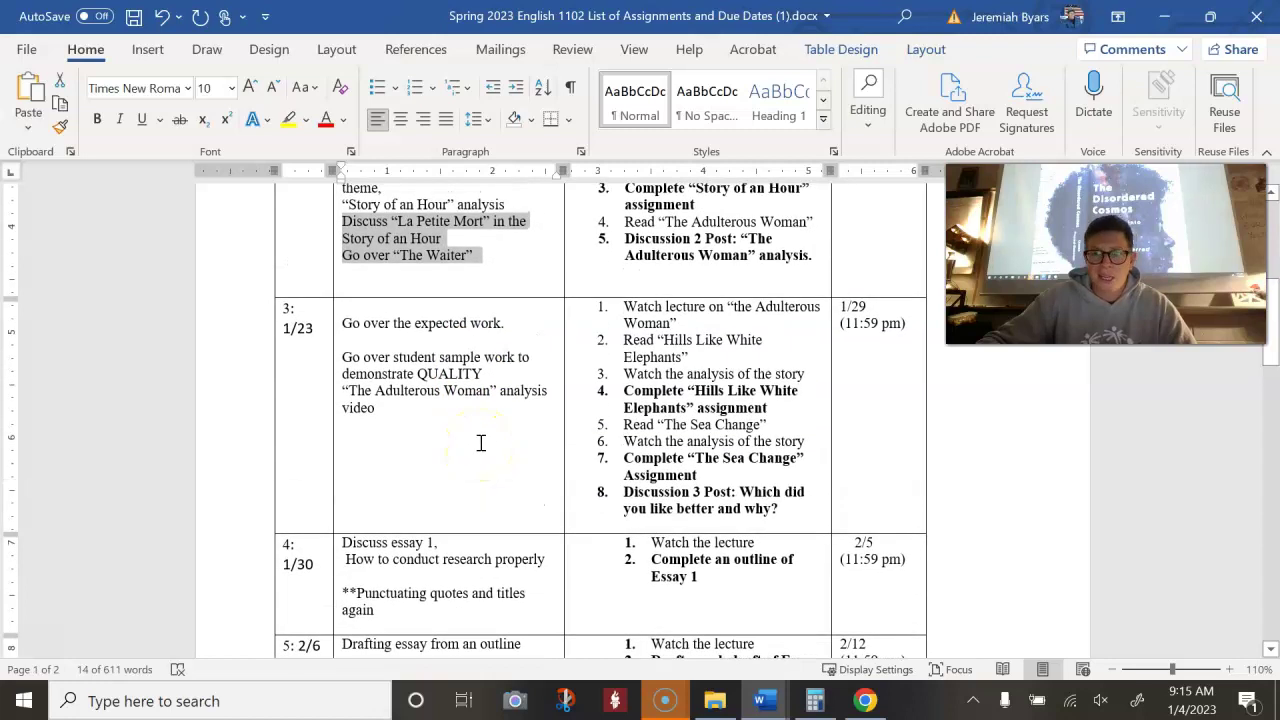
pyautogui.scroll(-2, 487, 435)
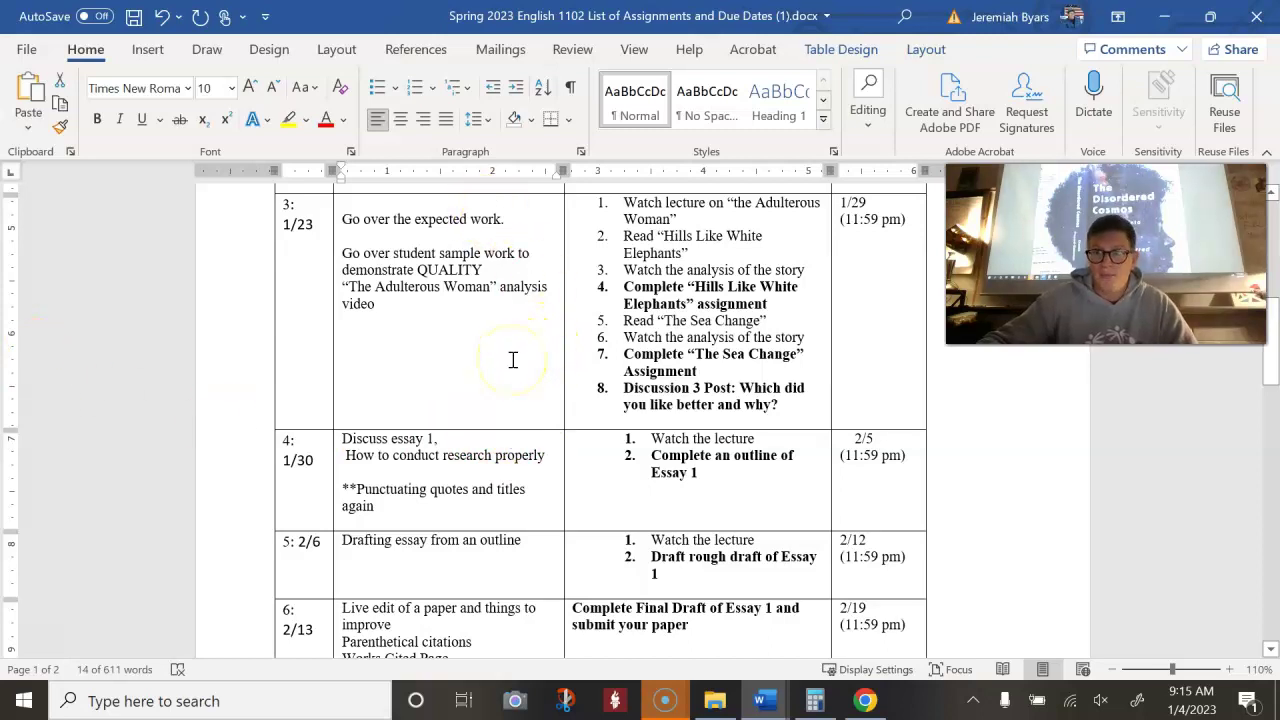
pyautogui.scroll(-7, 512, 360)
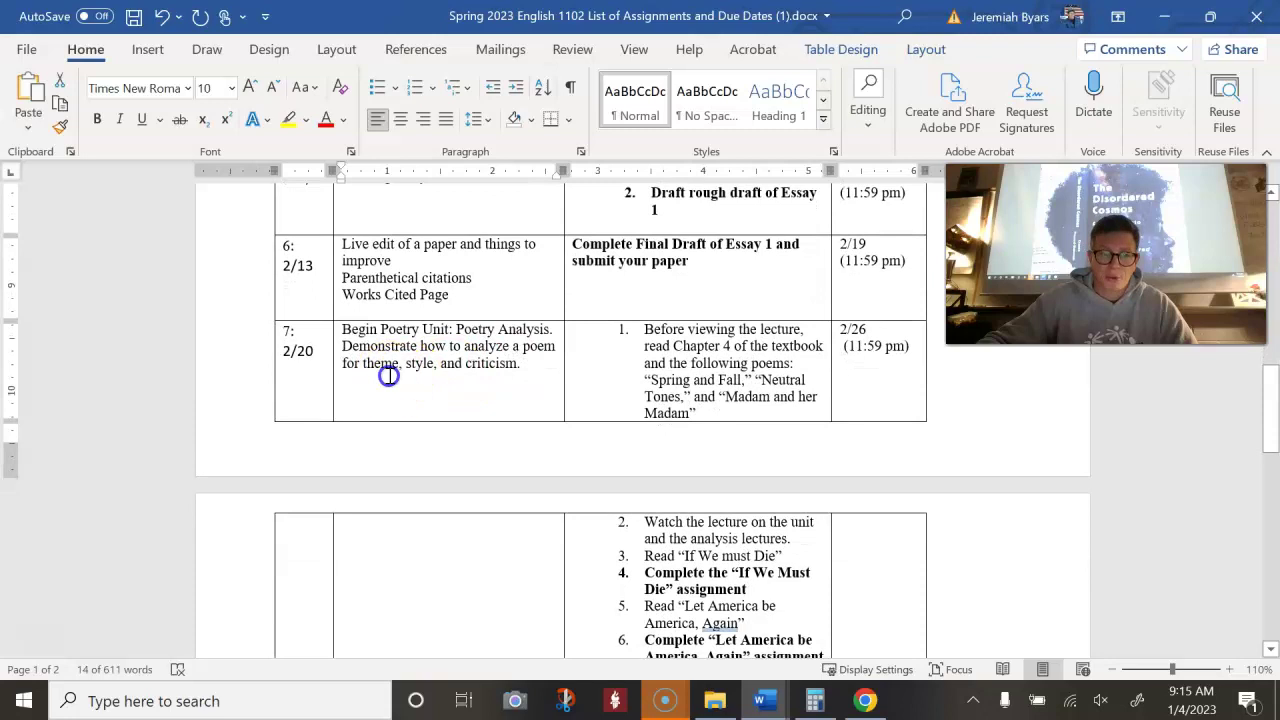
# Step: Point out the Week 1 lecture topics again, highlighting those from the library assignment to the semester independent book
pyautogui.scroll(18, 335, 413)
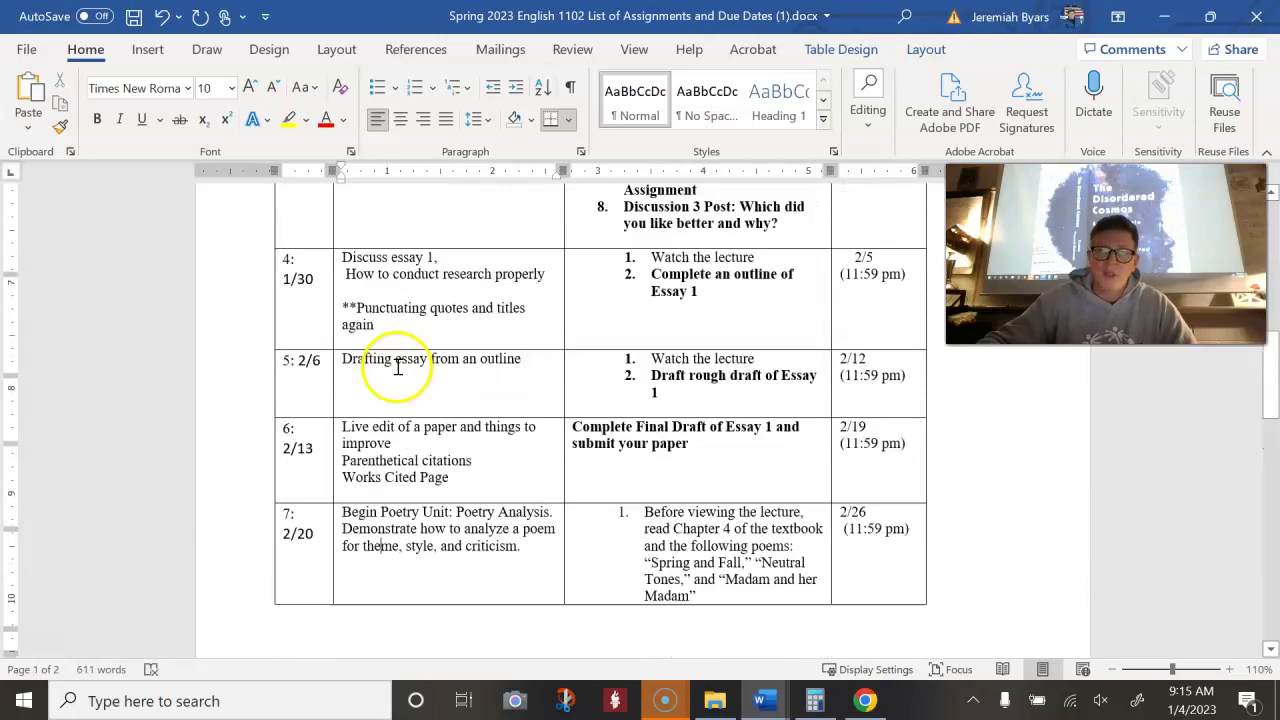
pyautogui.scroll(-1, 444, 449)
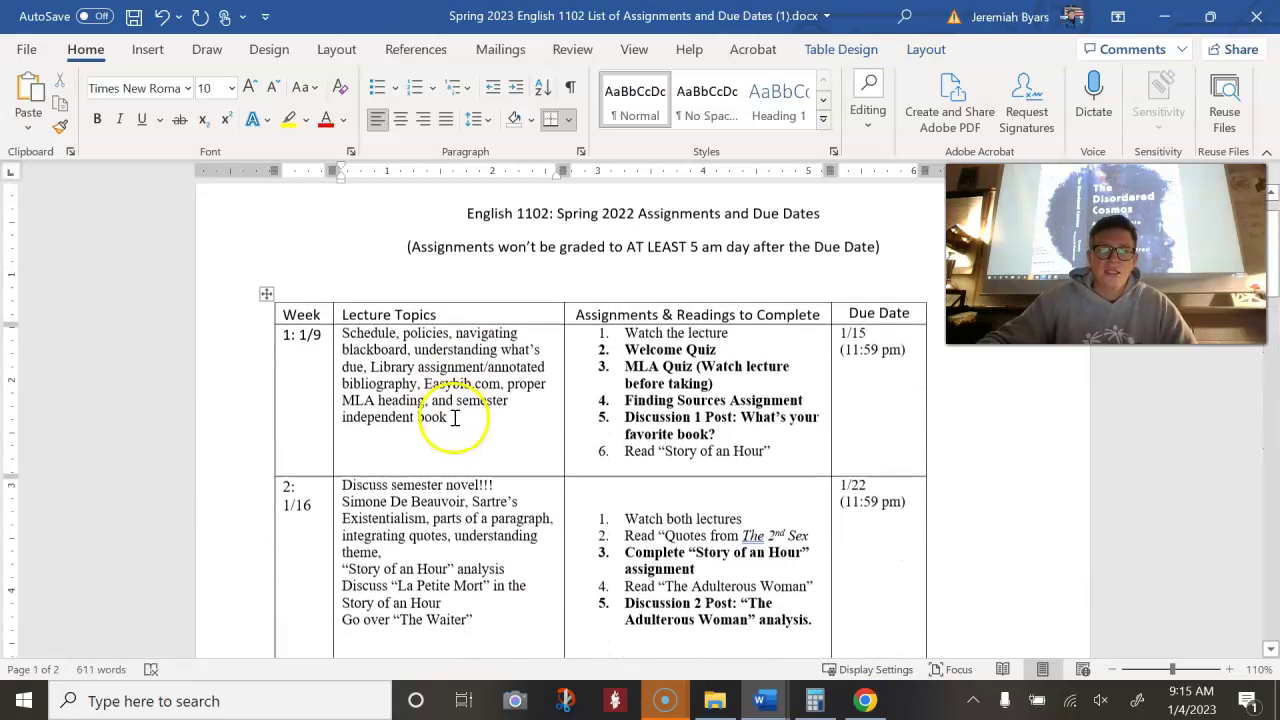
pyautogui.moveTo(447, 420)
pyautogui.mouseDown()
pyautogui.moveTo(337, 366)
pyautogui.moveTo(343, 334)
pyautogui.moveTo(471, 414)
pyautogui.moveTo(360, 334)
pyautogui.moveTo(466, 434)
pyautogui.mouseUp()
pyautogui.rightClick(358, 333)
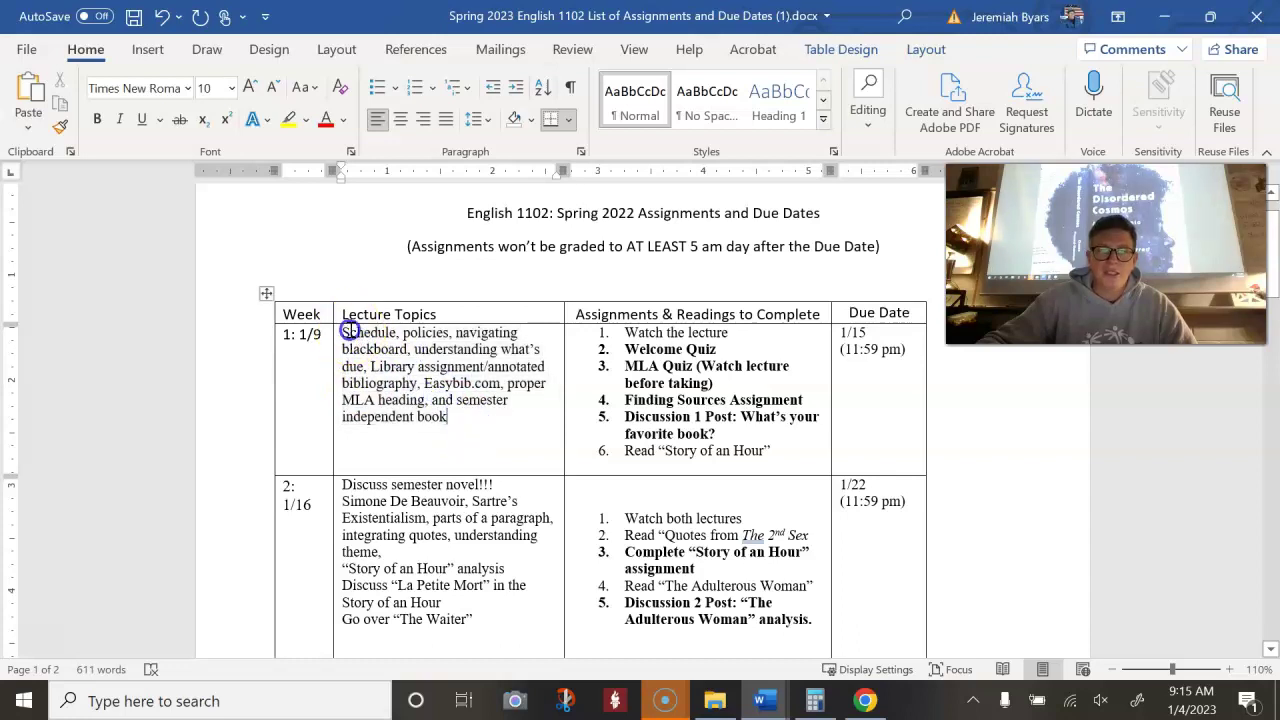
pyautogui.click(403, 338)
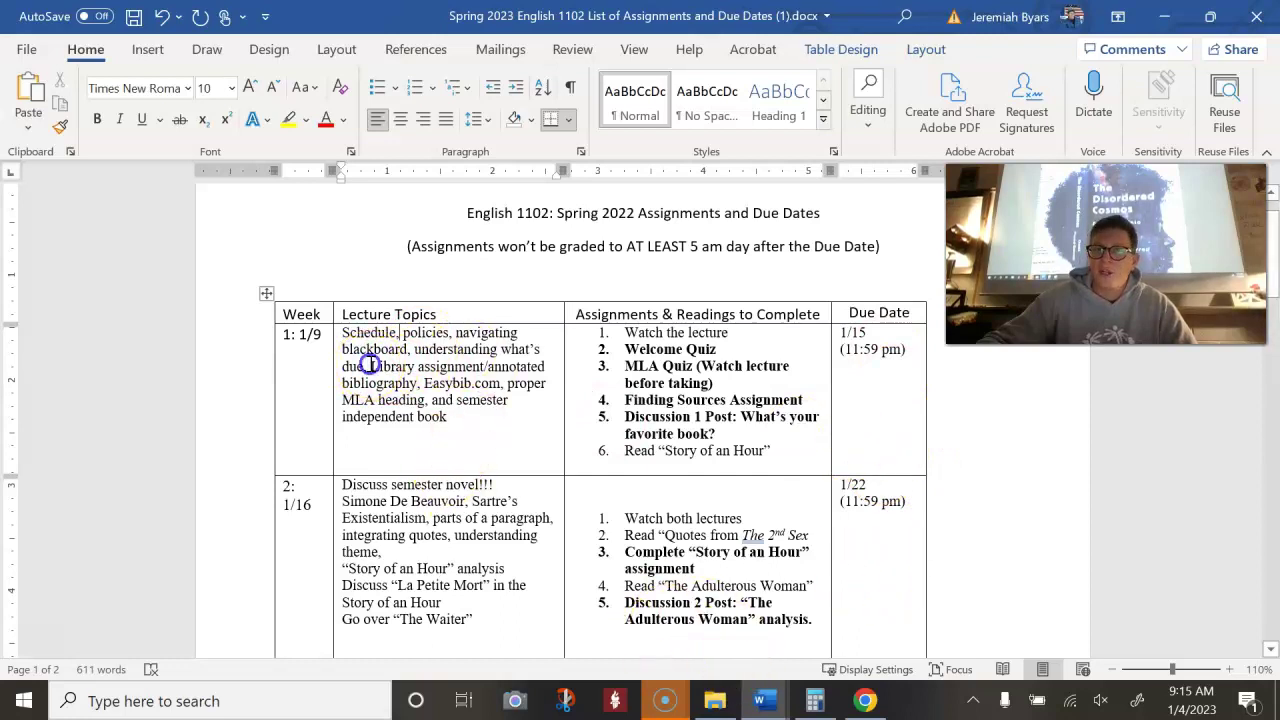
pyautogui.moveTo(371, 366); pyautogui.dragTo(450, 420)
pyautogui.click(455, 456)
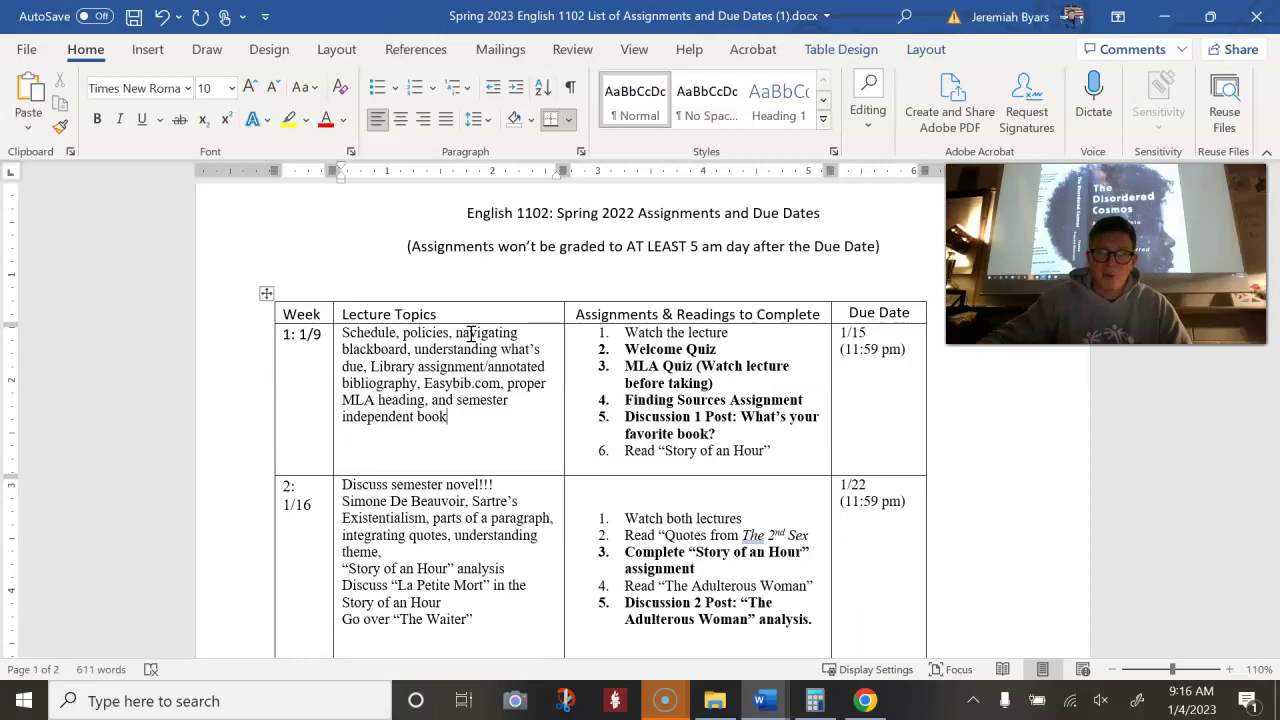
# Step: Highlight “Story of an Hour” in the Week 2 lecture topics and “The Adulterous Woman” analysis video in Week 3
pyautogui.scroll(-1, 635, 420)
pyautogui.scroll(-1, 635, 420)
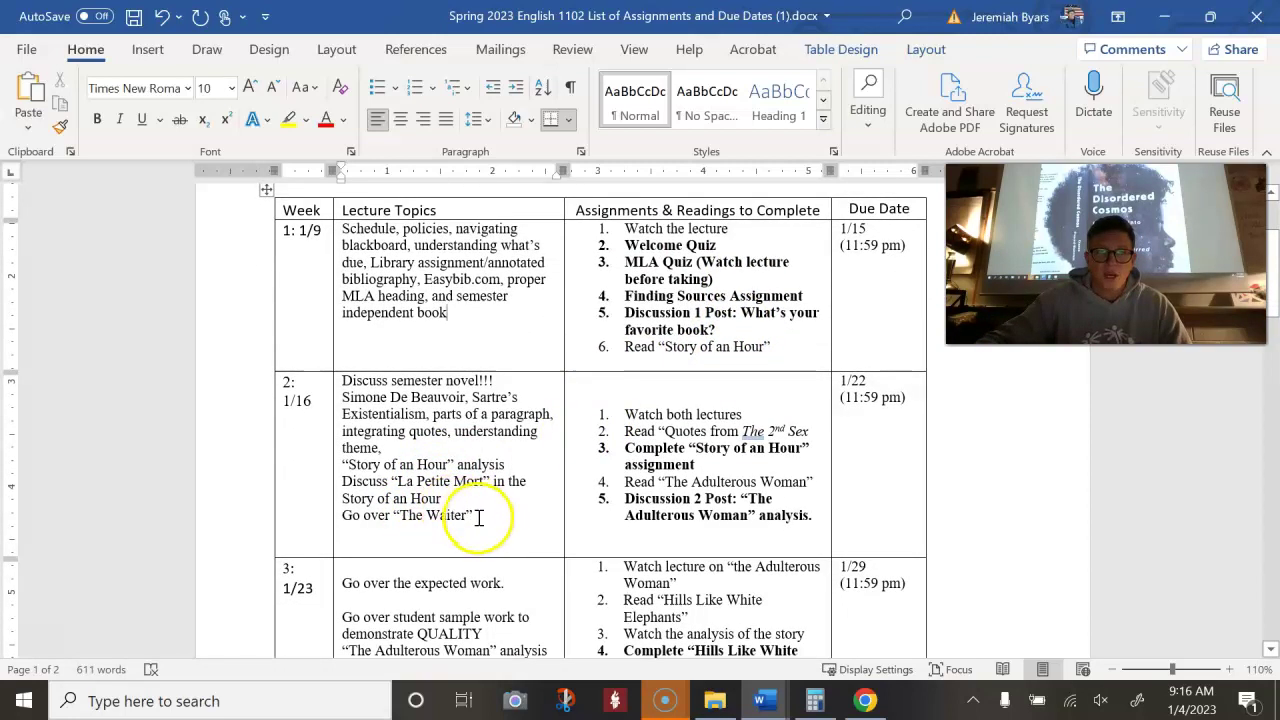
pyautogui.moveTo(448, 465); pyautogui.dragTo(365, 464)
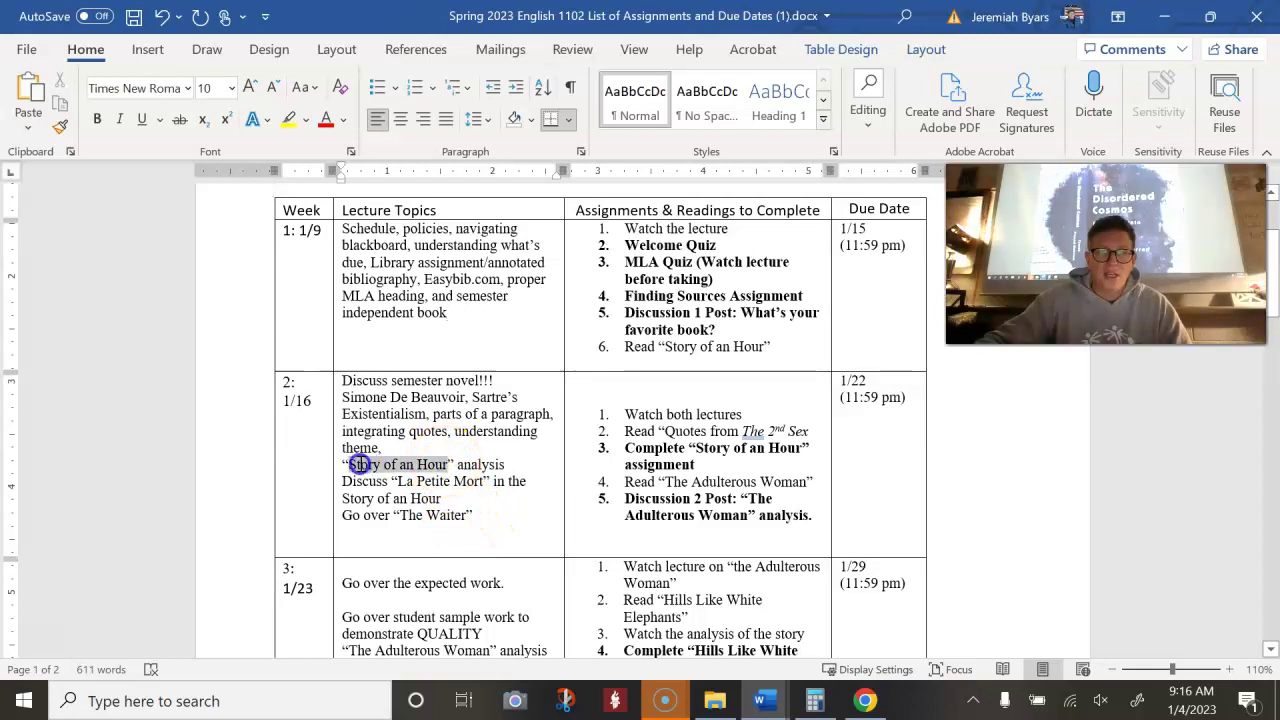
pyautogui.scroll(-2, 449, 566)
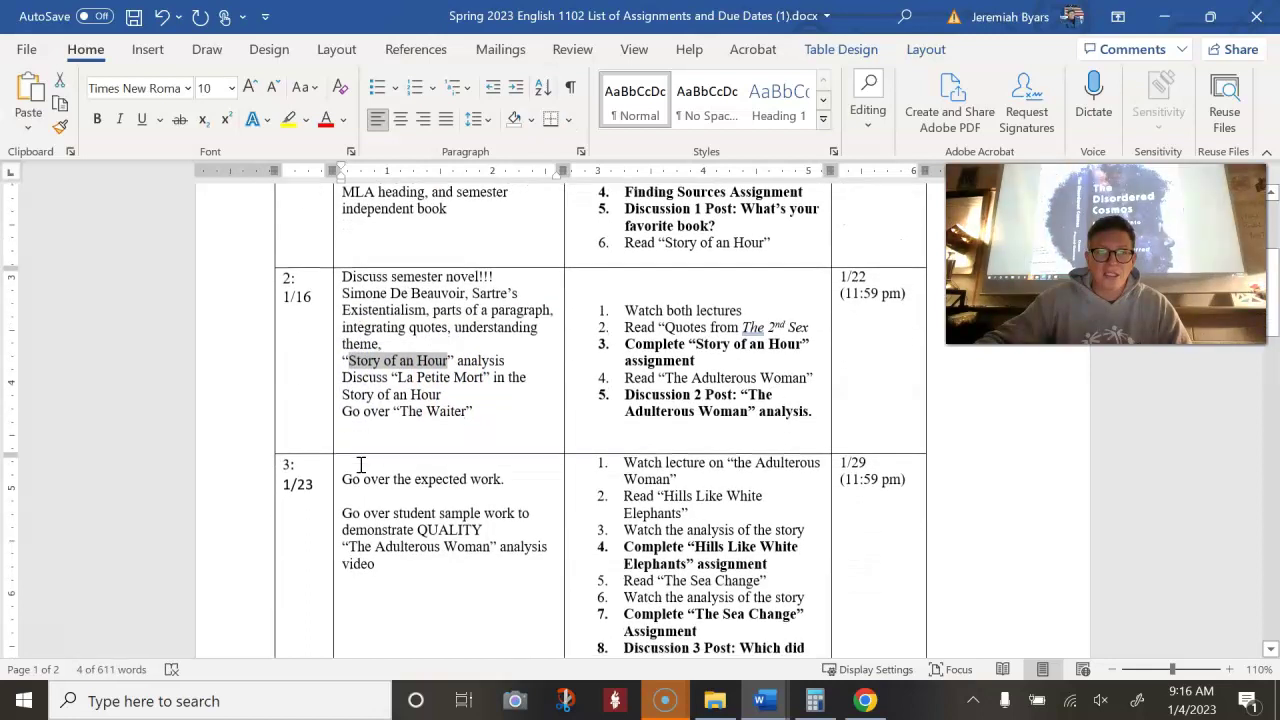
pyautogui.tripleClick(340, 552)
pyautogui.scroll(-4, 343, 555)
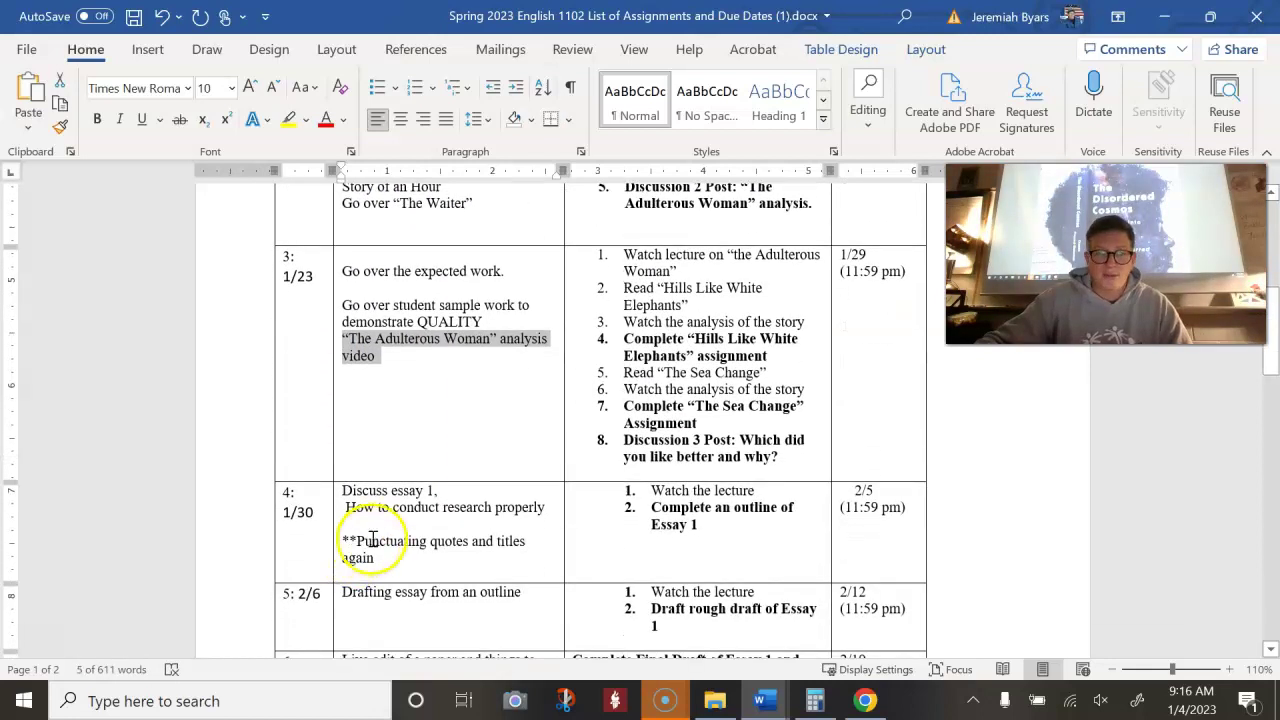
# Step: Highlight “House in the World” in the Week 8 lecture topics
pyautogui.scroll(-4, 360, 555)
pyautogui.scroll(-10, 382, 545)
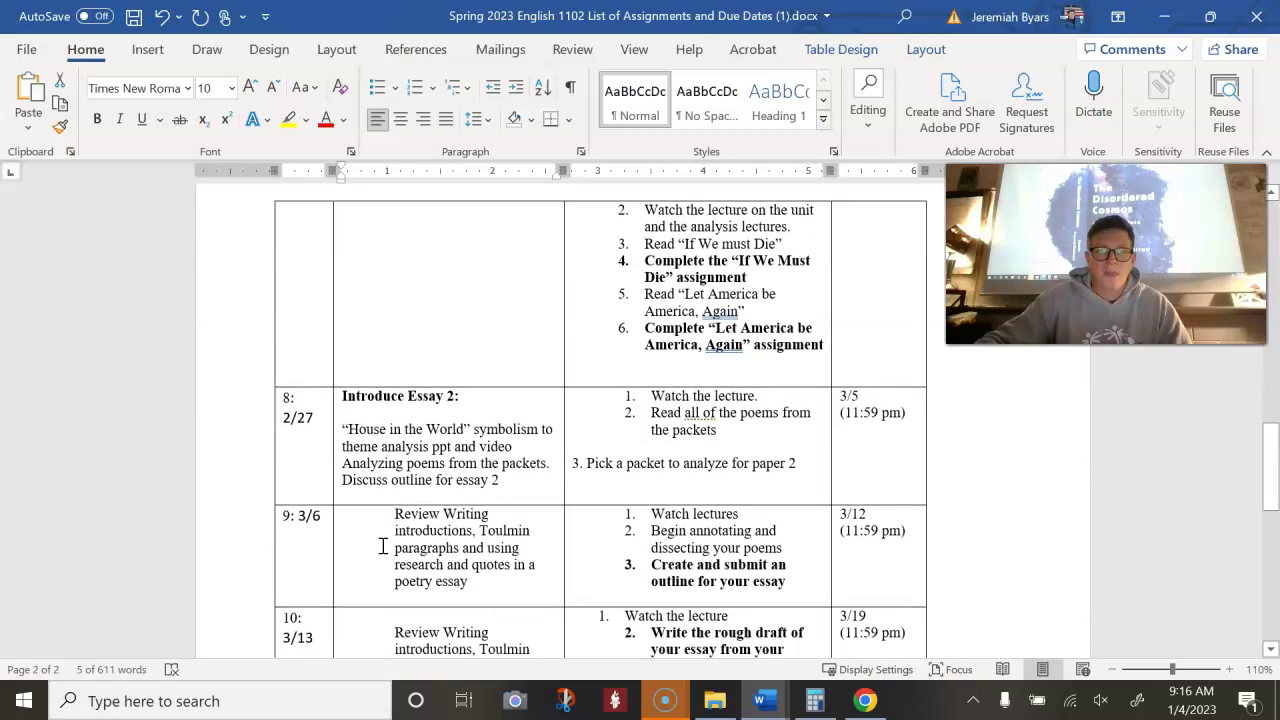
pyautogui.scroll(-1, 382, 546)
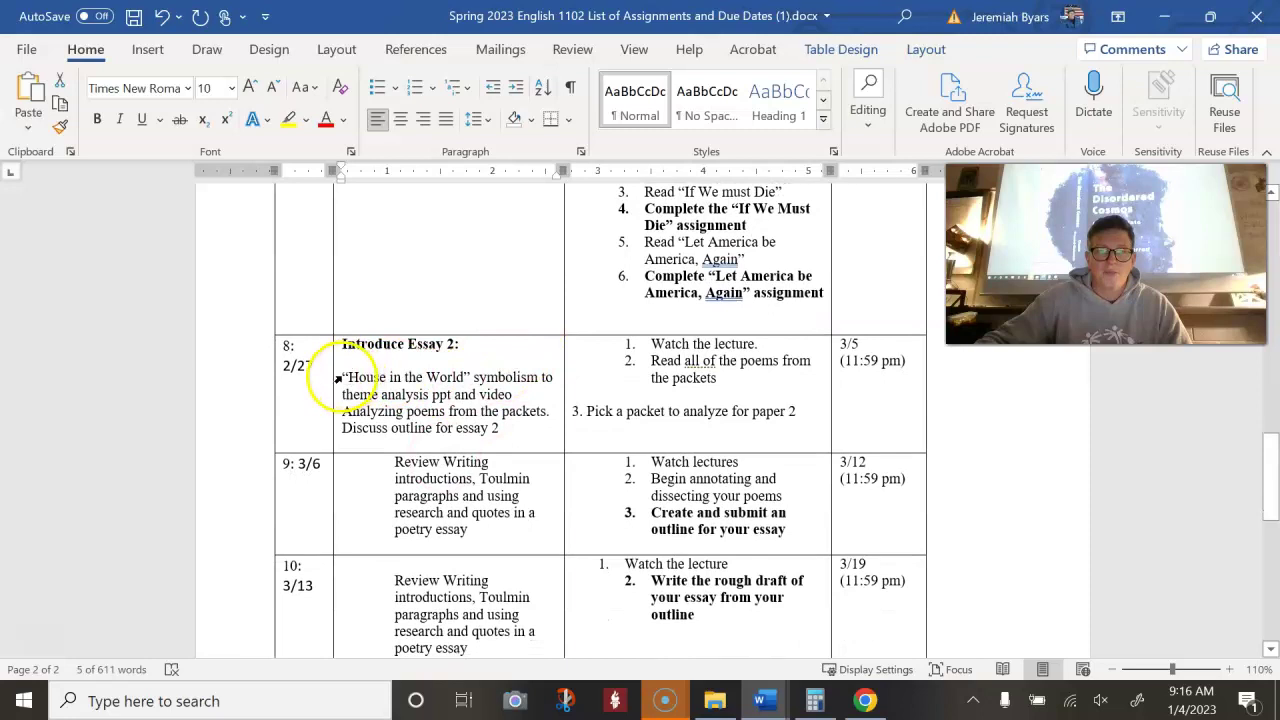
pyautogui.moveTo(343, 376); pyautogui.dragTo(455, 377)
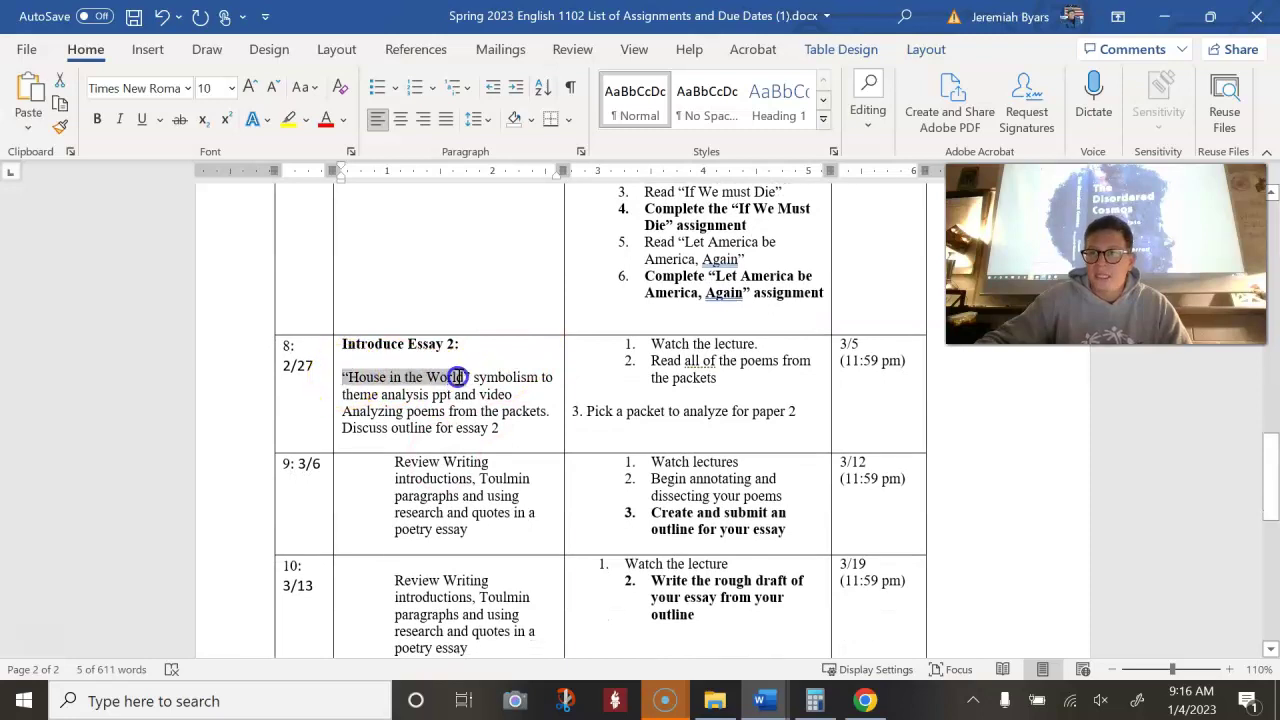
# Step: Return to the Week 1 row and highlight its complete list of lecture topics
pyautogui.scroll(10, 460, 376)
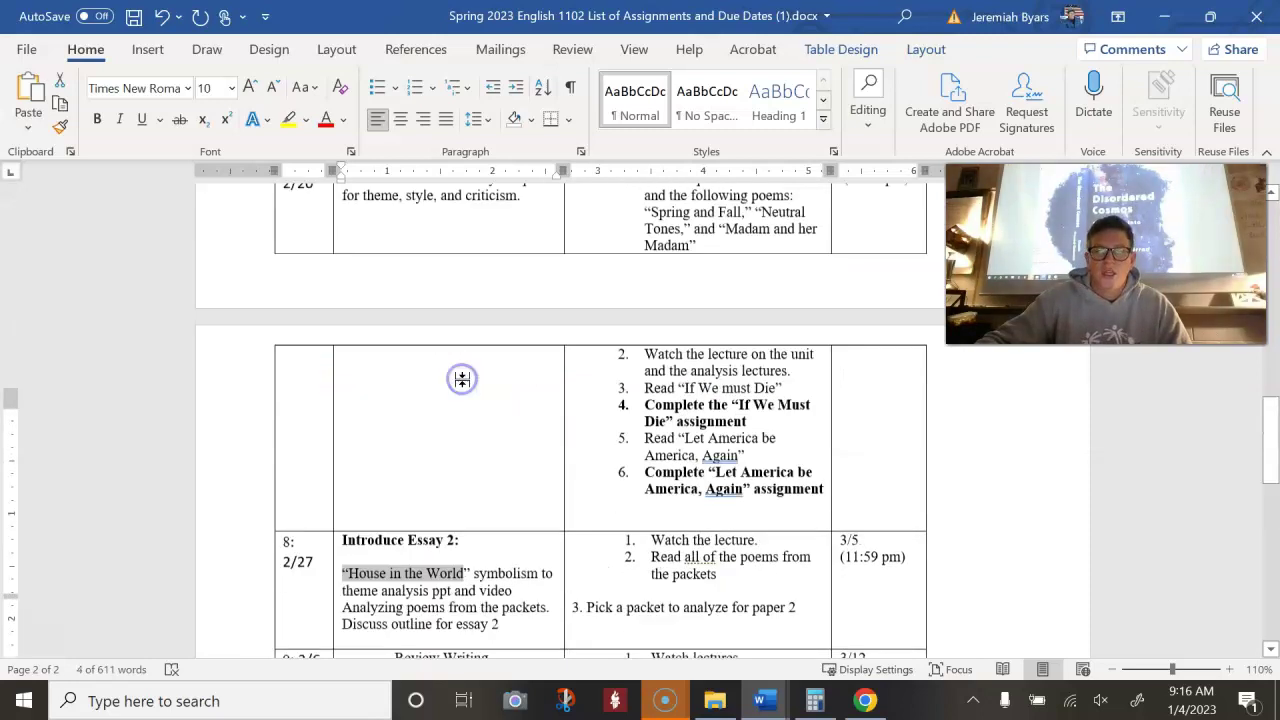
pyautogui.scroll(15, 463, 380)
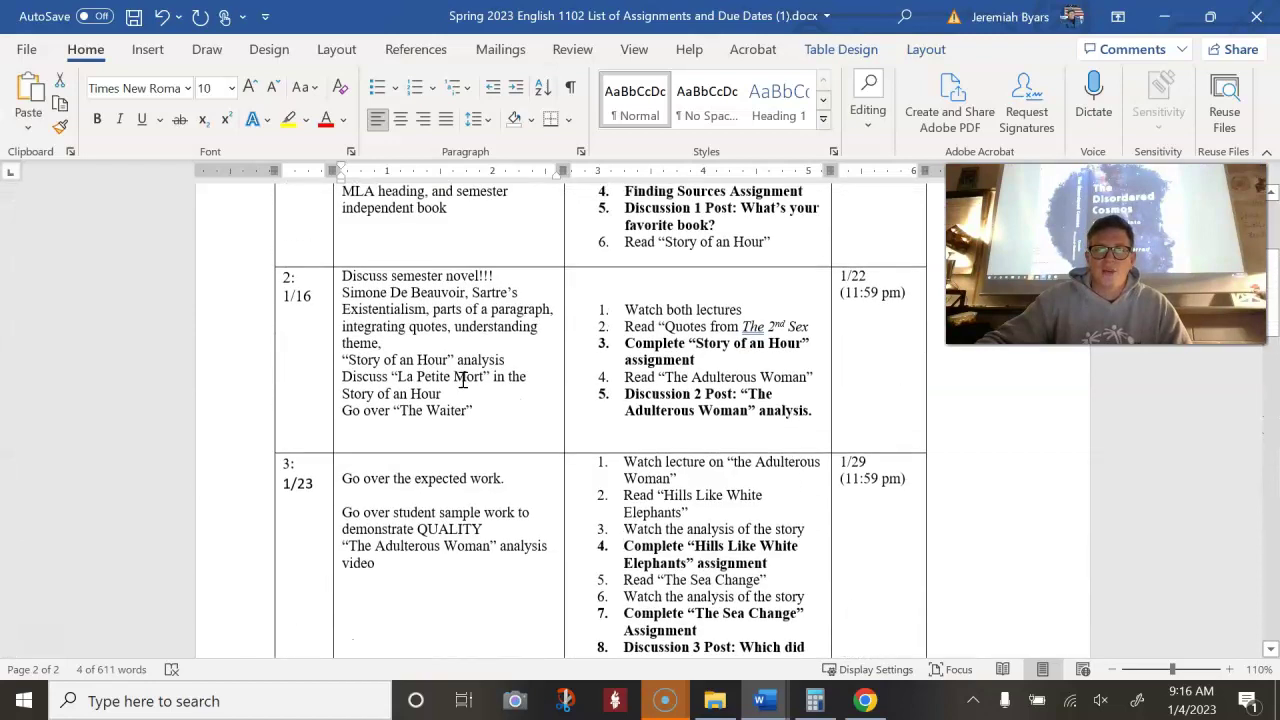
pyautogui.scroll(-2, 463, 380)
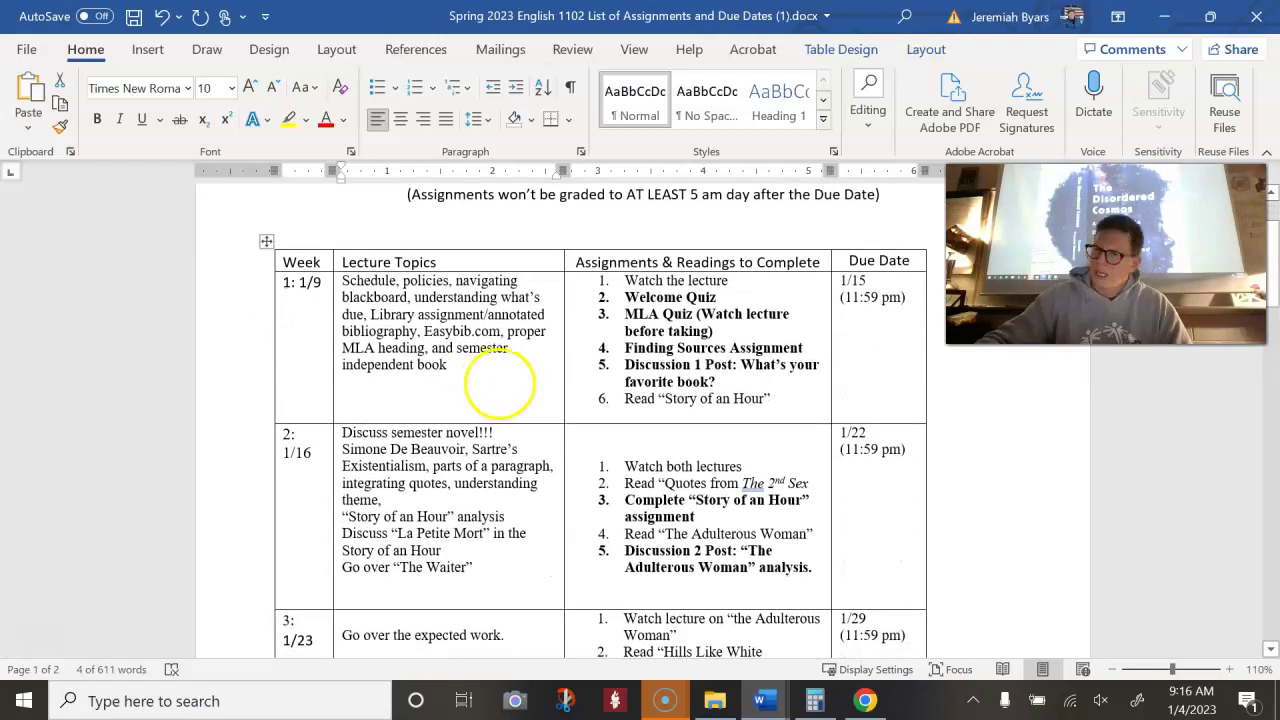
pyautogui.click(500, 385)
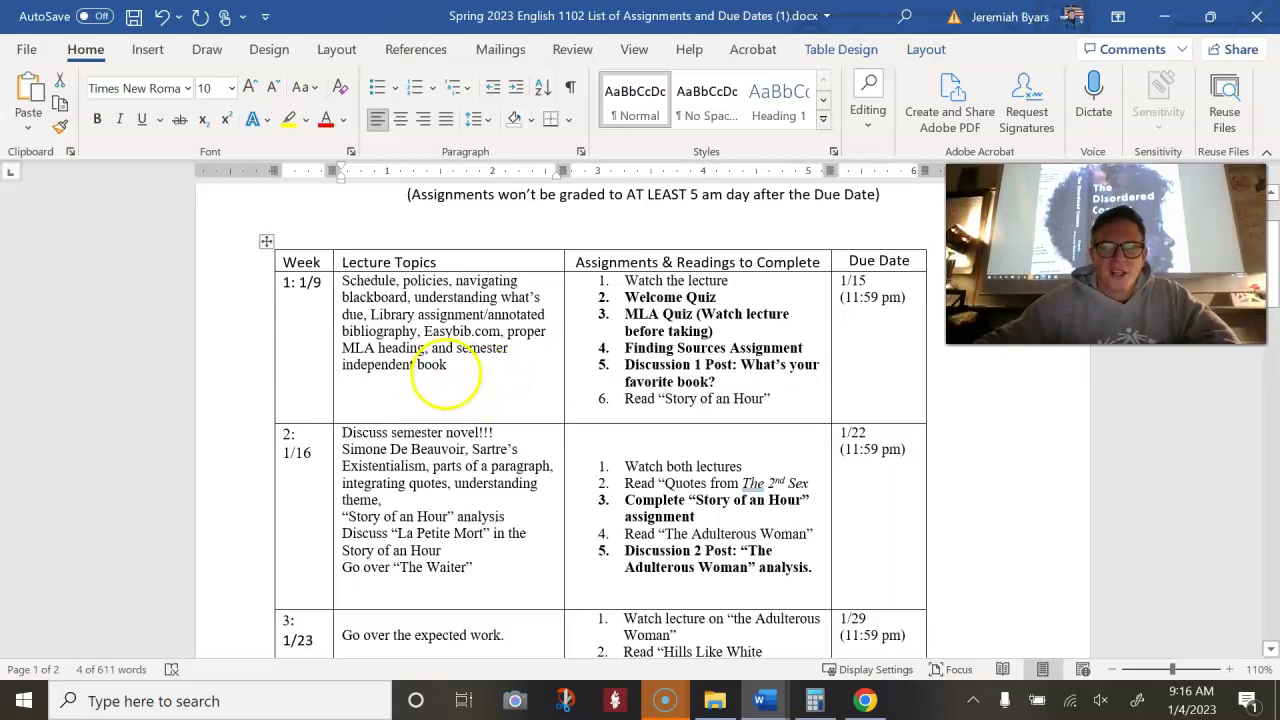
pyautogui.click(435, 376)
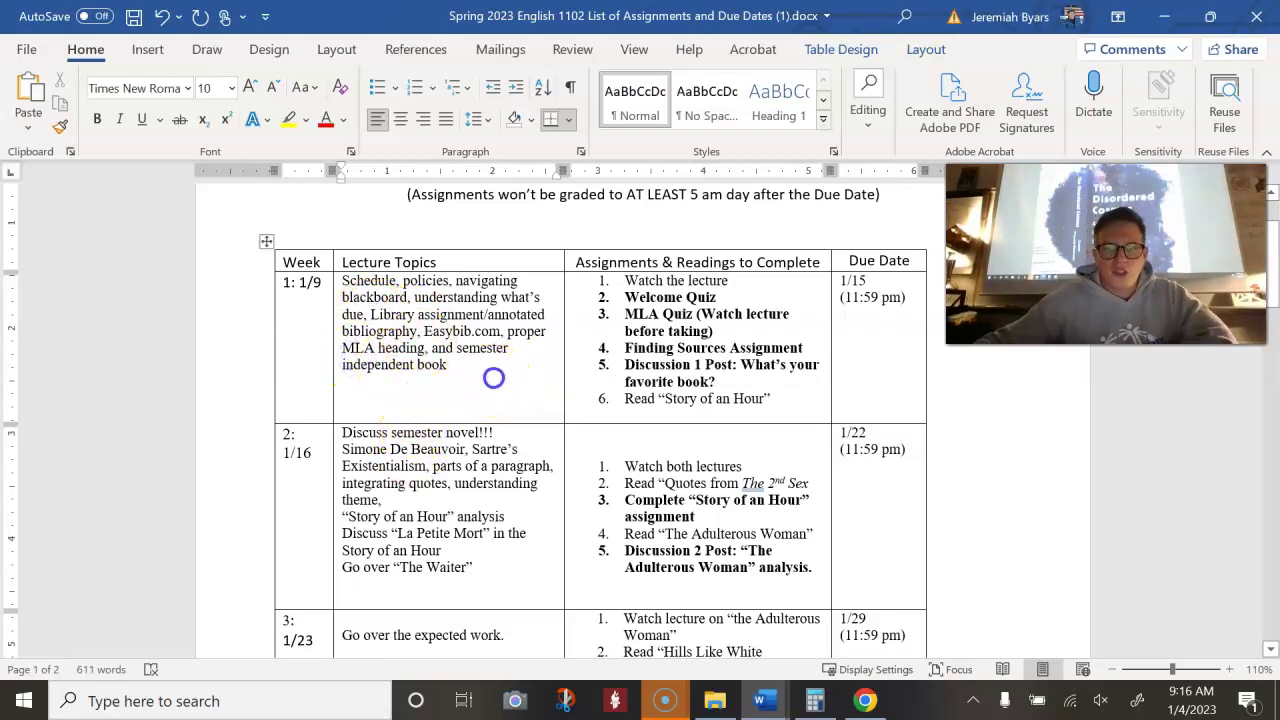
pyautogui.moveTo(491, 374); pyautogui.dragTo(342, 282)
pyautogui.click(437, 405)
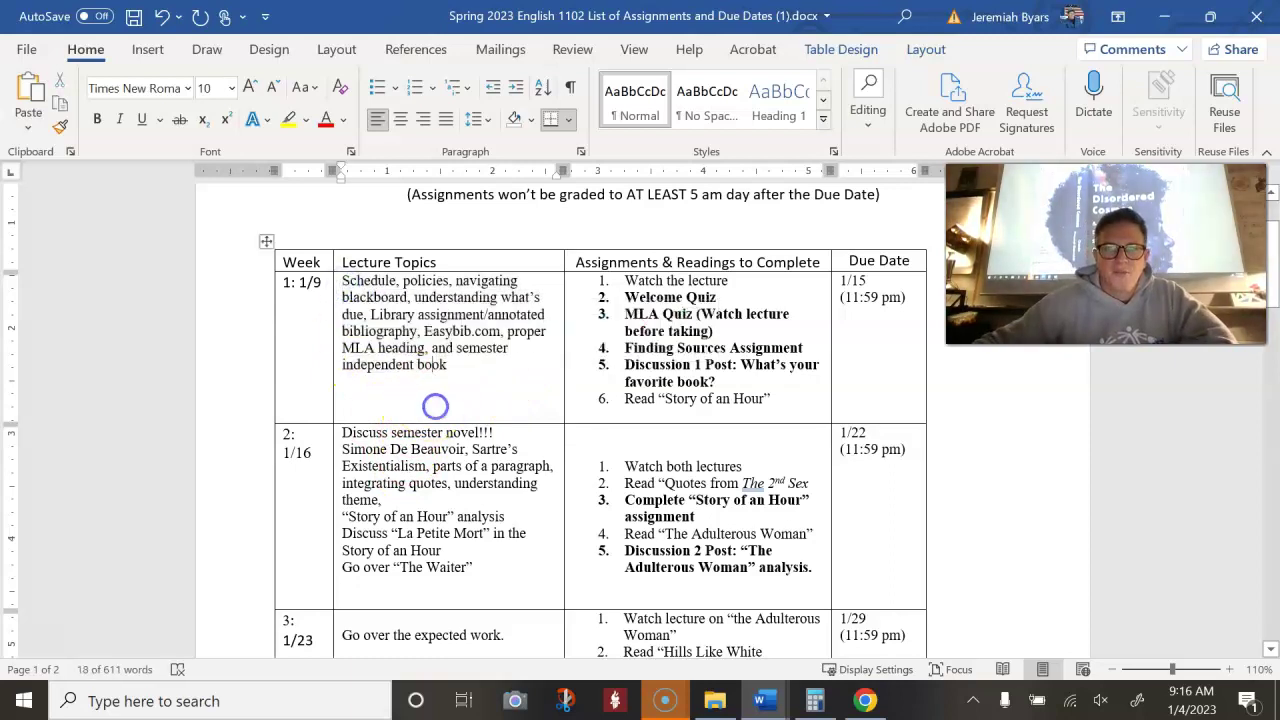
# Step: Highlight the bold Week 1 assignments from the Welcome Quiz to the Discussion 1 Post, and the “Story of an Hour” reading
pyautogui.moveTo(622, 280)
pyautogui.mouseDown()
pyautogui.moveTo(748, 387)
pyautogui.moveTo(611, 289)
pyautogui.mouseUp()
pyautogui.click(718, 381)
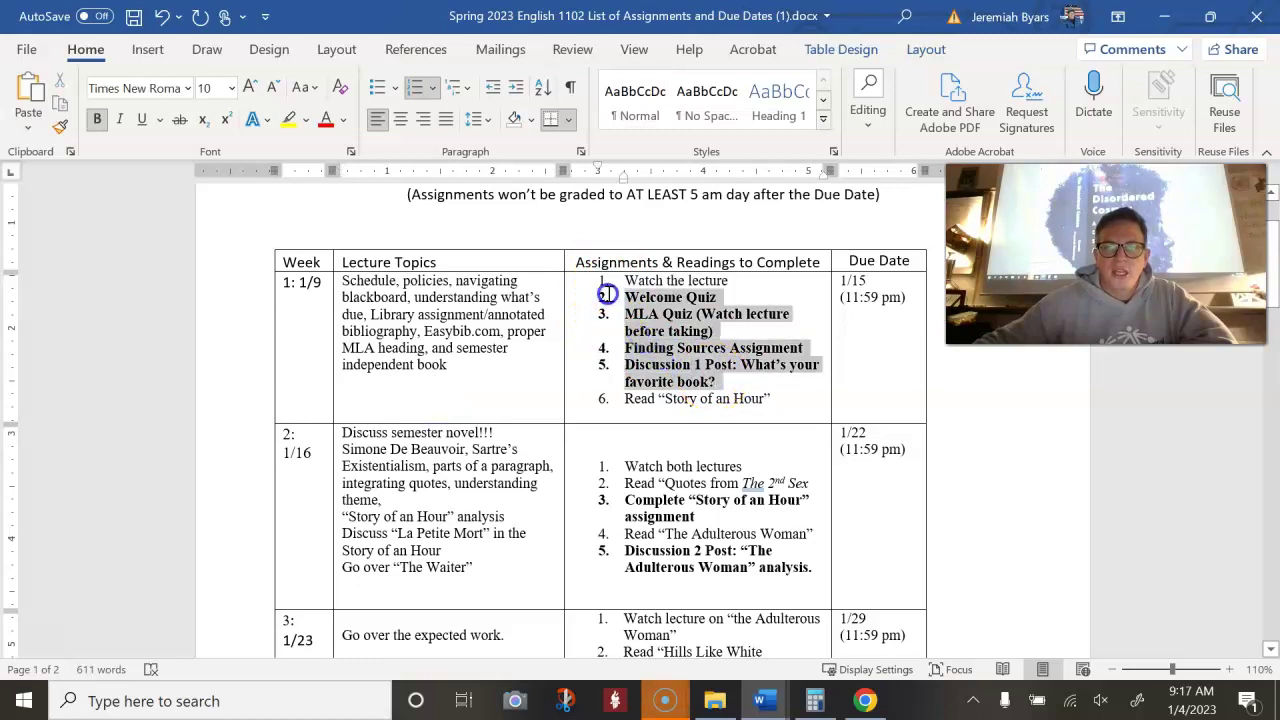
pyautogui.click(612, 440)
pyautogui.moveTo(773, 396); pyautogui.dragTo(625, 398)
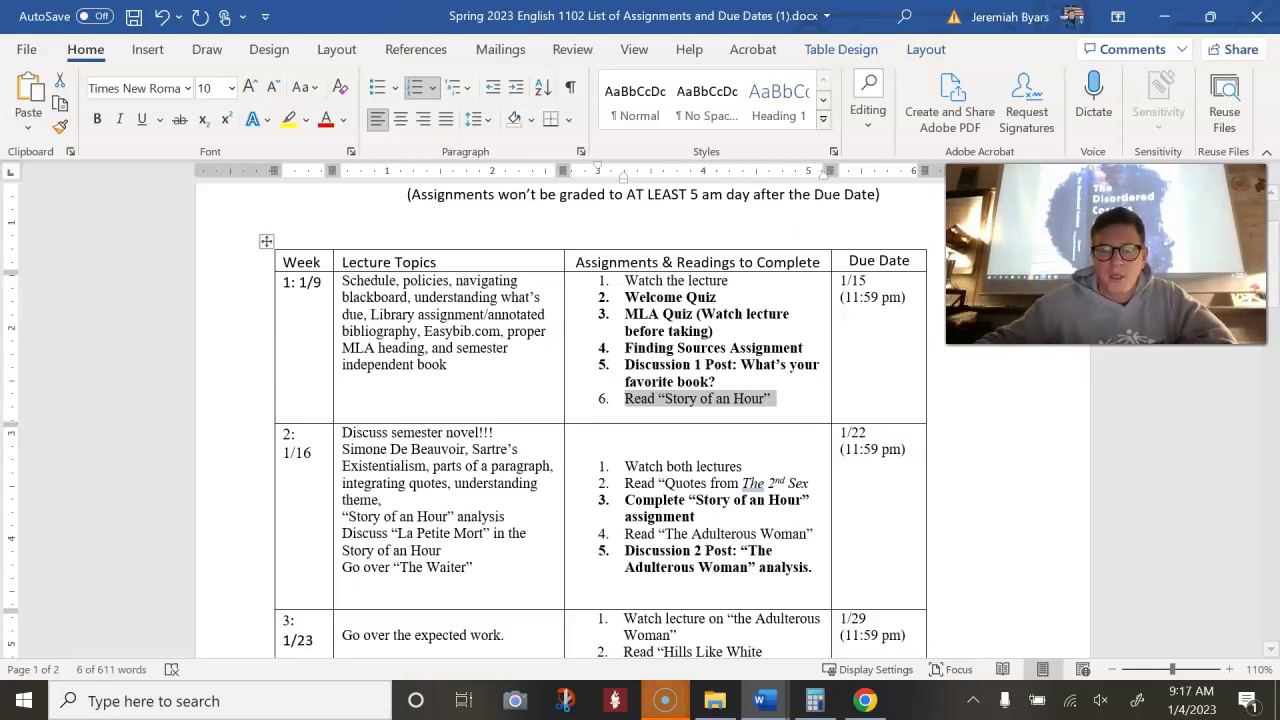
# Step: Highlight the Welcome Quiz and the MLA Quiz individually in the Week 1 assignments
pyautogui.click(695, 297)
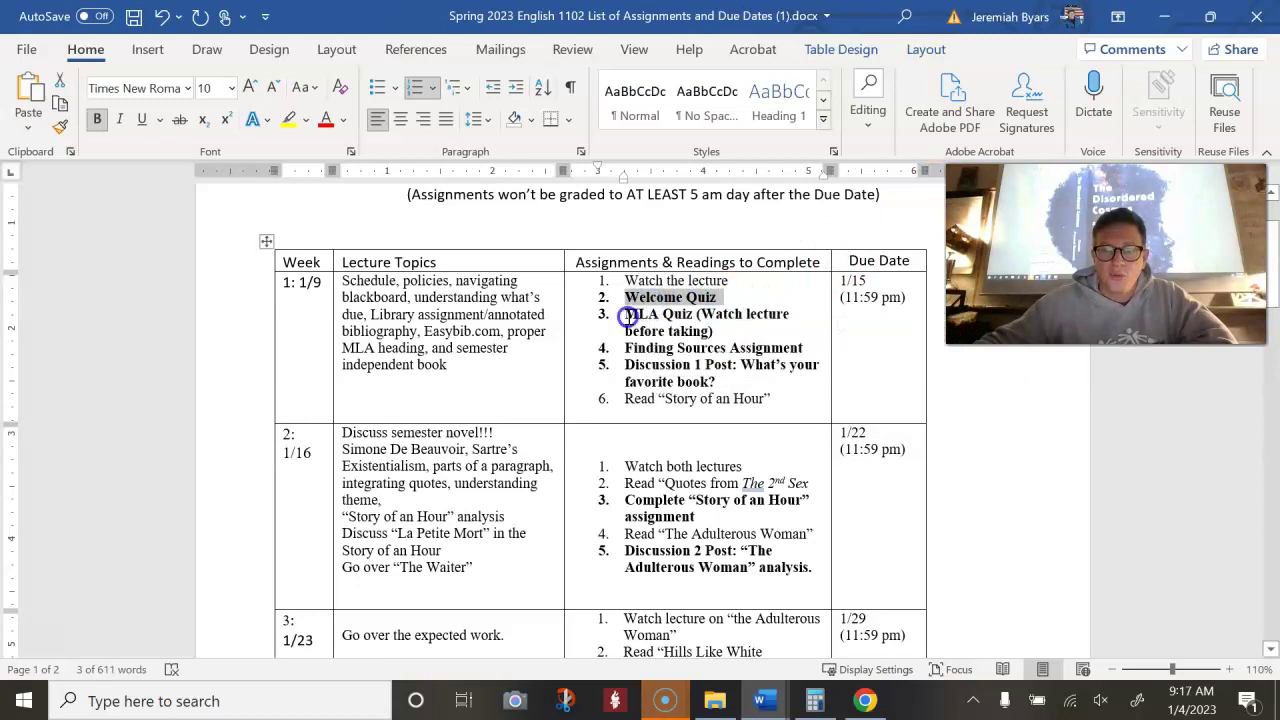
pyautogui.click(621, 318)
pyautogui.moveTo(628, 316); pyautogui.dragTo(710, 325)
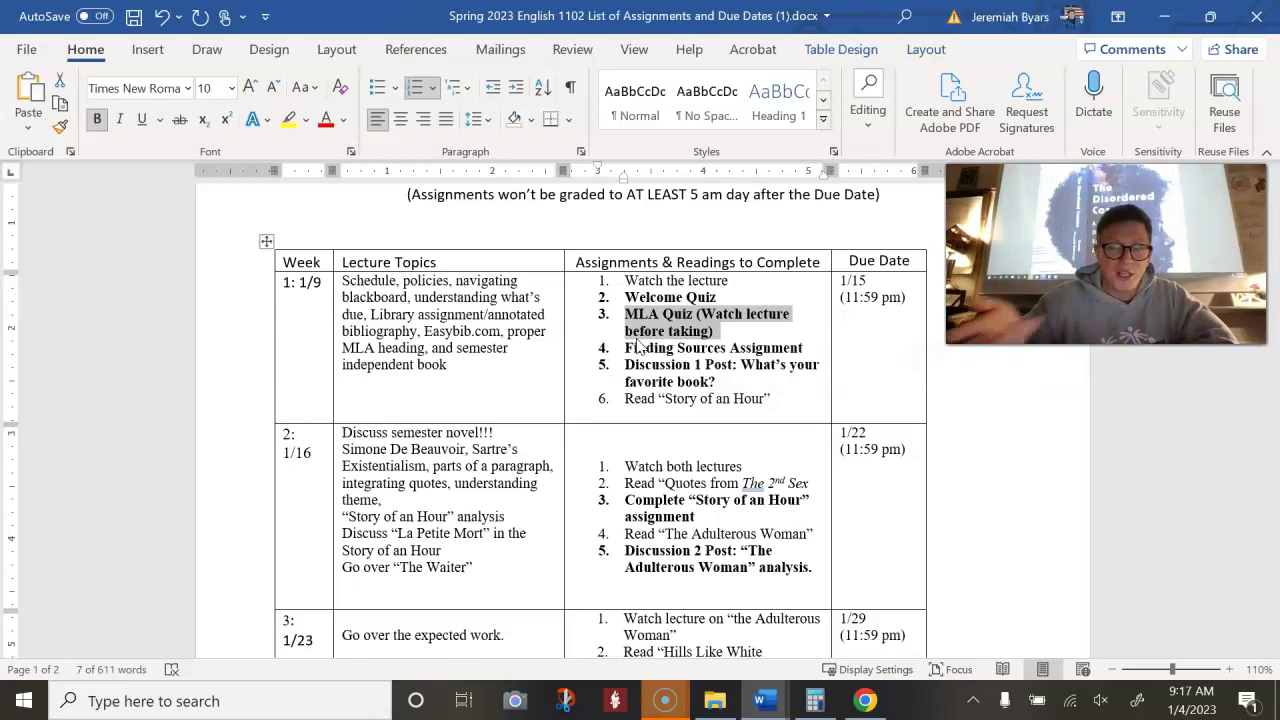
pyautogui.click(662, 355)
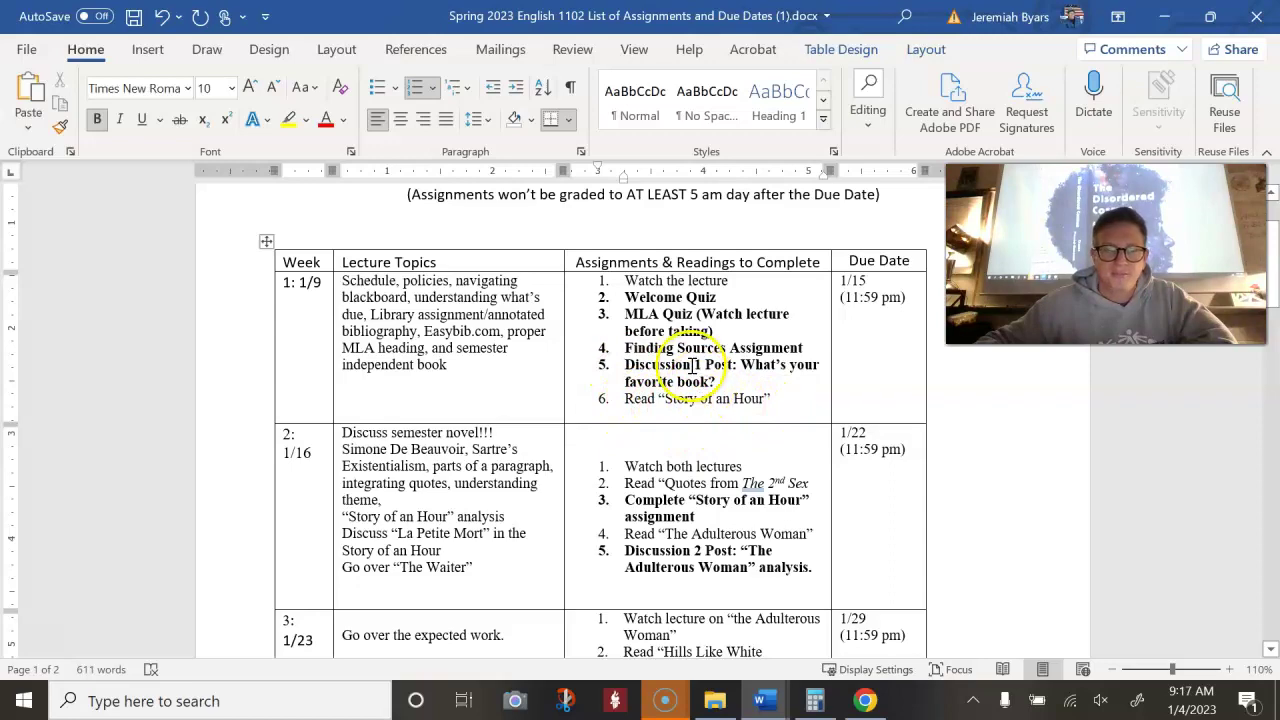
# Step: Skim the whole schedule and return to the Week 1 and Week 2 assignments and readings
pyautogui.scroll(-15, 455, 445)
pyautogui.scroll(-15, 453, 453)
pyautogui.scroll(14, 449, 457)
pyautogui.scroll(15, 449, 462)
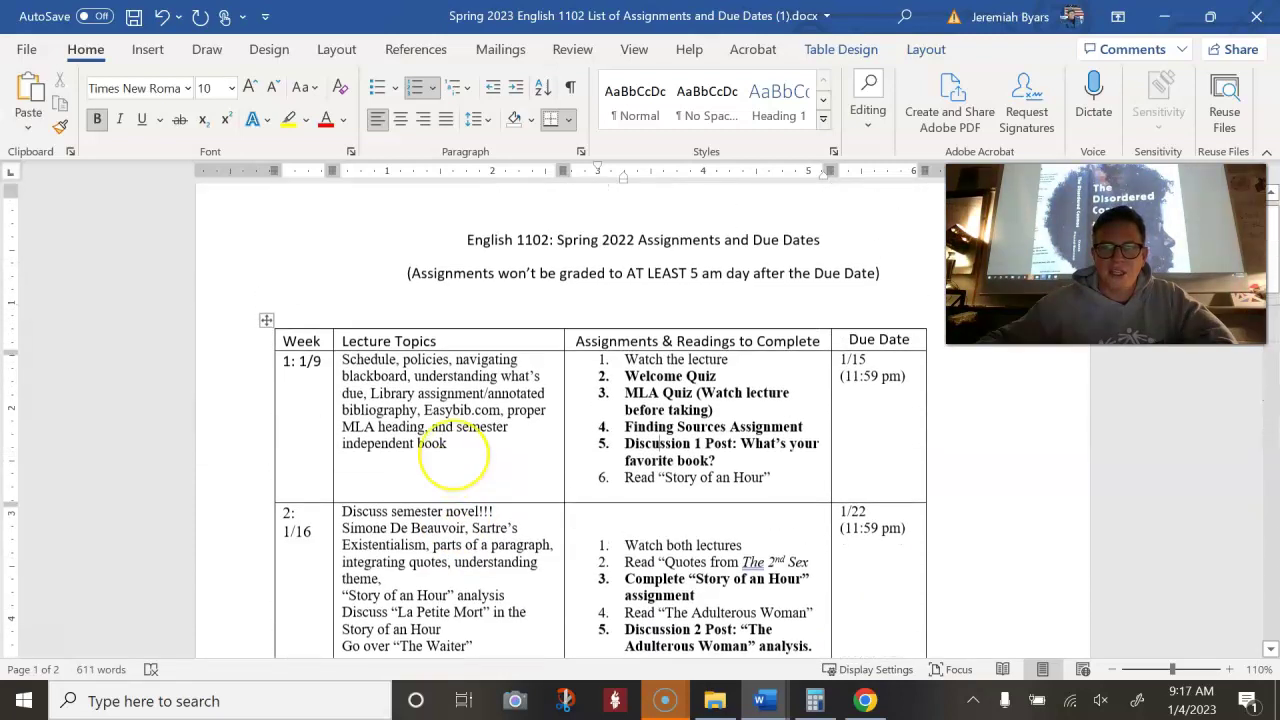
pyautogui.scroll(-3, 455, 455)
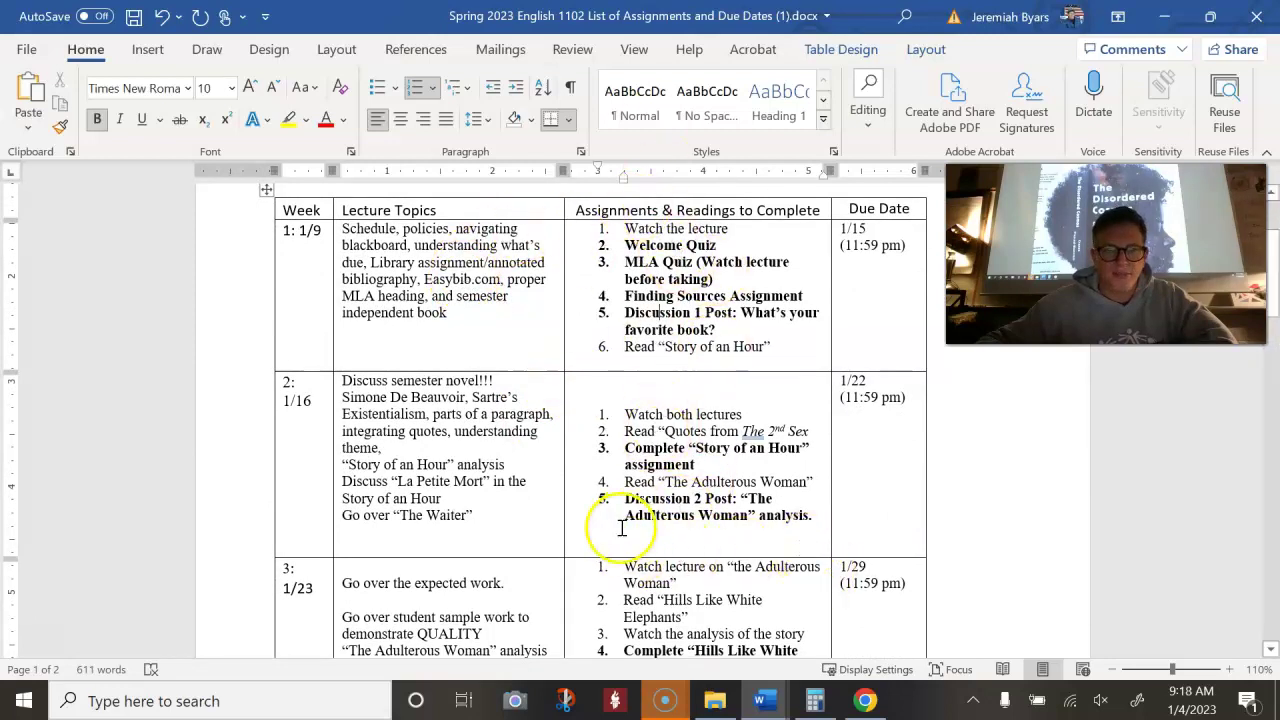
# Step: Switch from the schedule to Chrome and open the Week 1 folder in the weekly lessons
pyautogui.scroll(1, 595, 480)
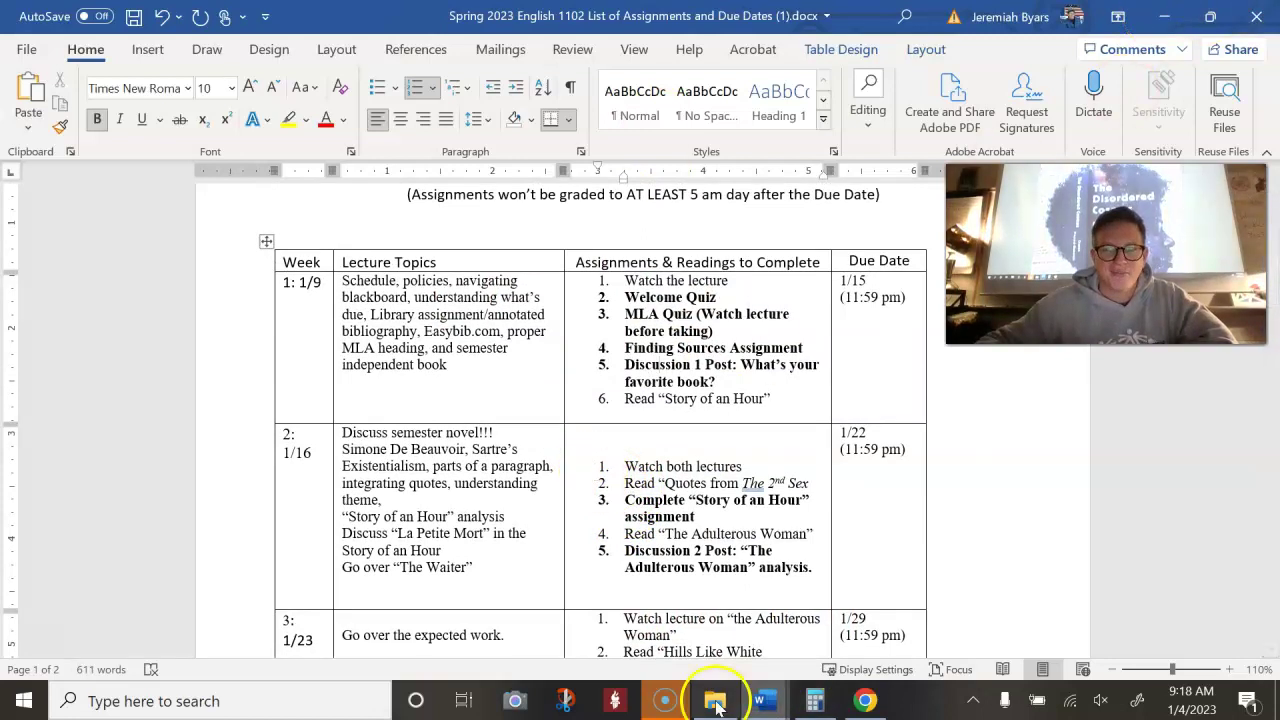
pyautogui.moveTo(660, 706)
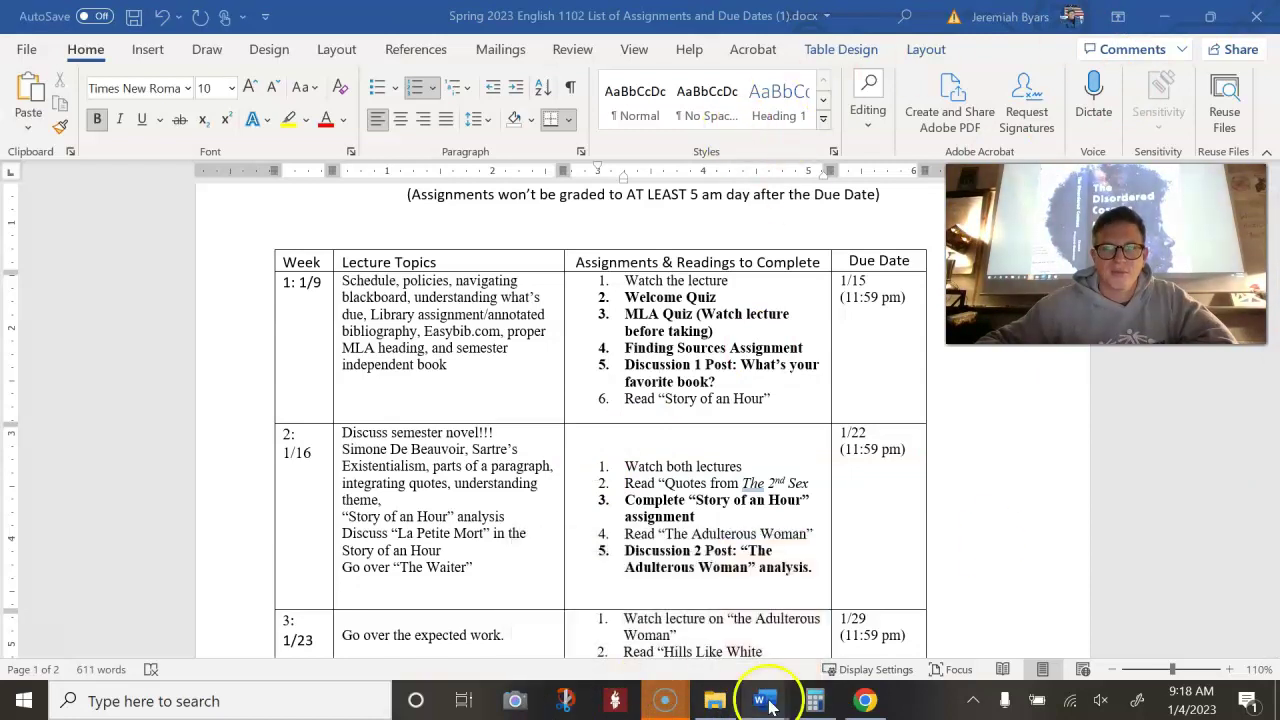
pyautogui.click(866, 703)
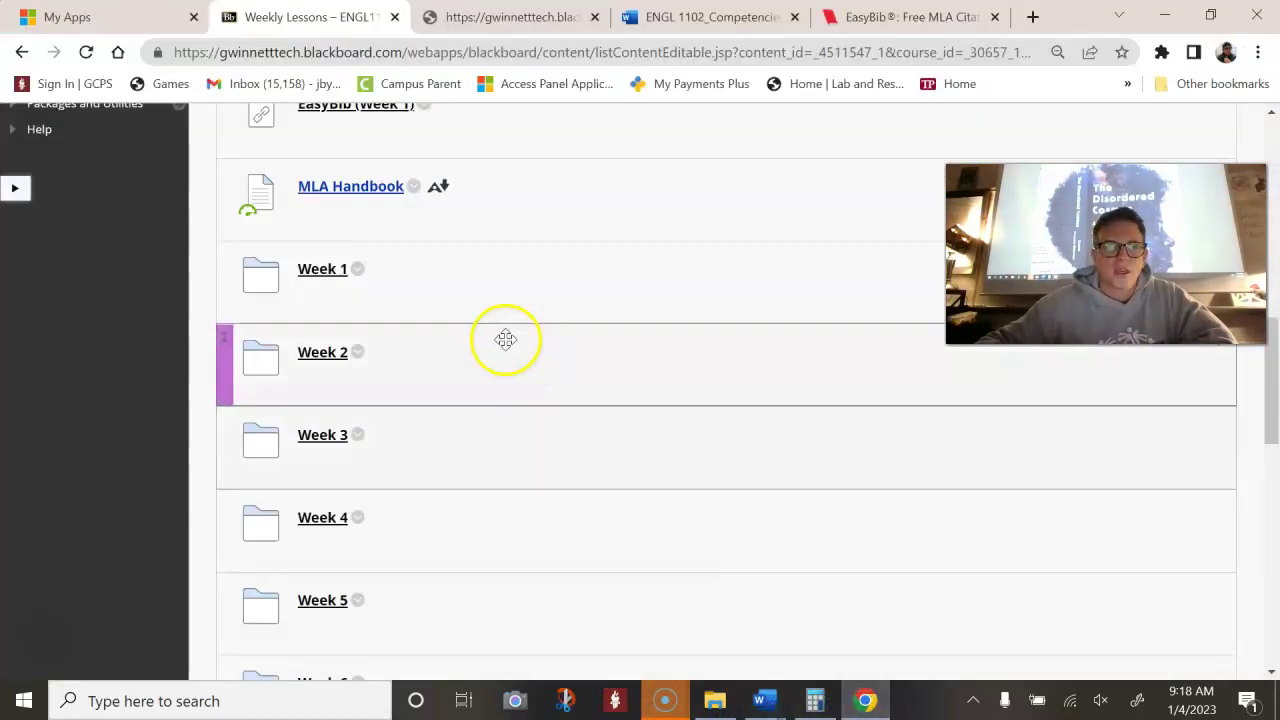
pyautogui.click(310, 270)
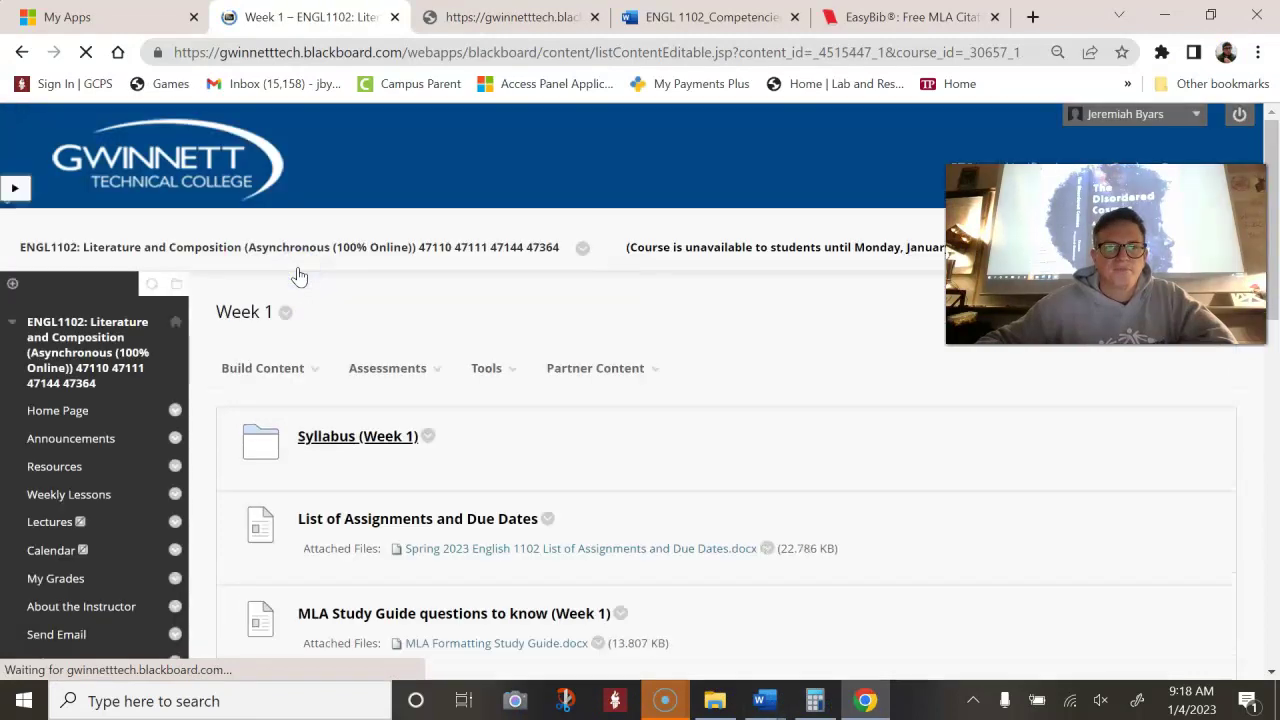
# Step: Look through the Week 1 items from the MLA quiz to the Finding Sources Assignment and return to the quiz
pyautogui.scroll(-5, 443, 423)
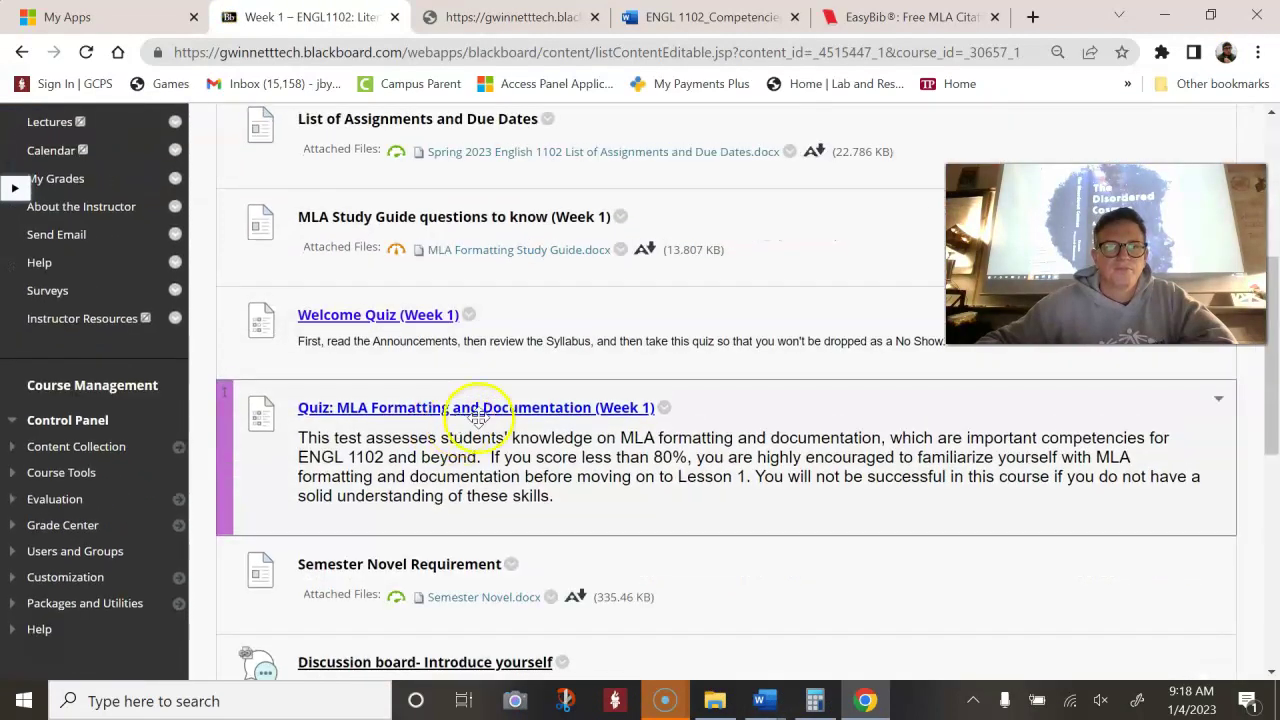
pyautogui.scroll(-1, 520, 420)
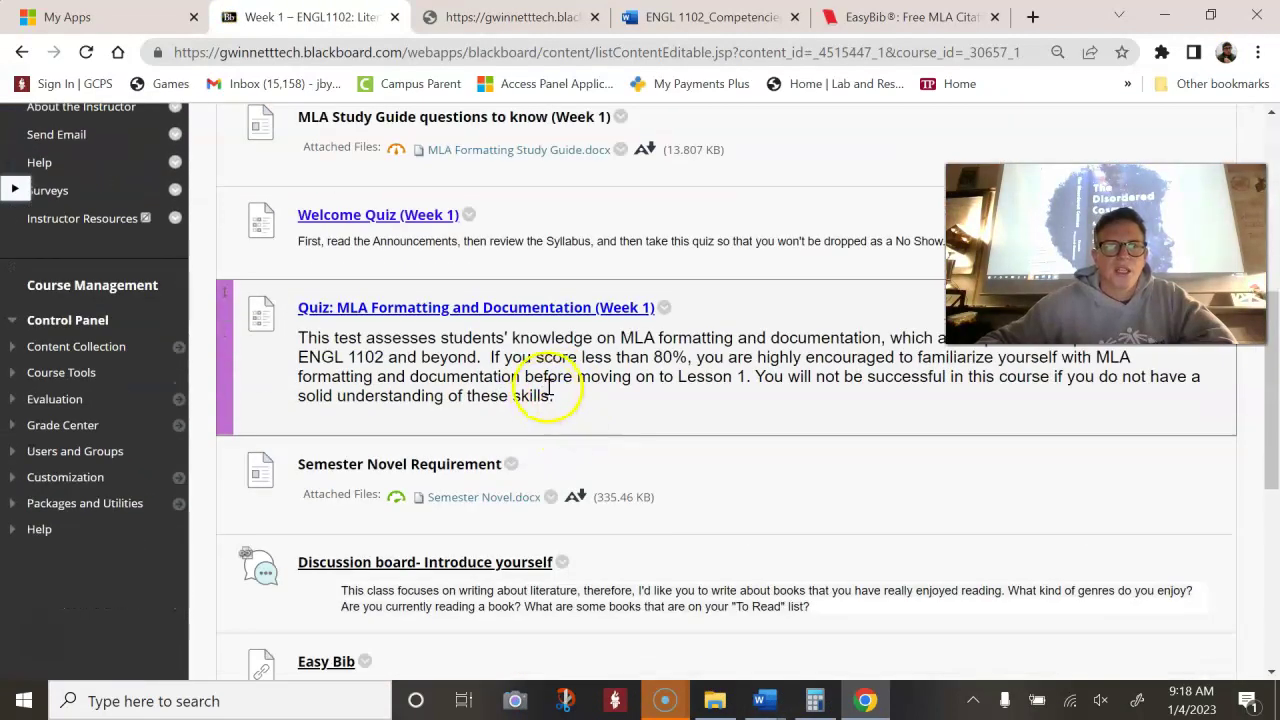
pyautogui.scroll(1, 534, 380)
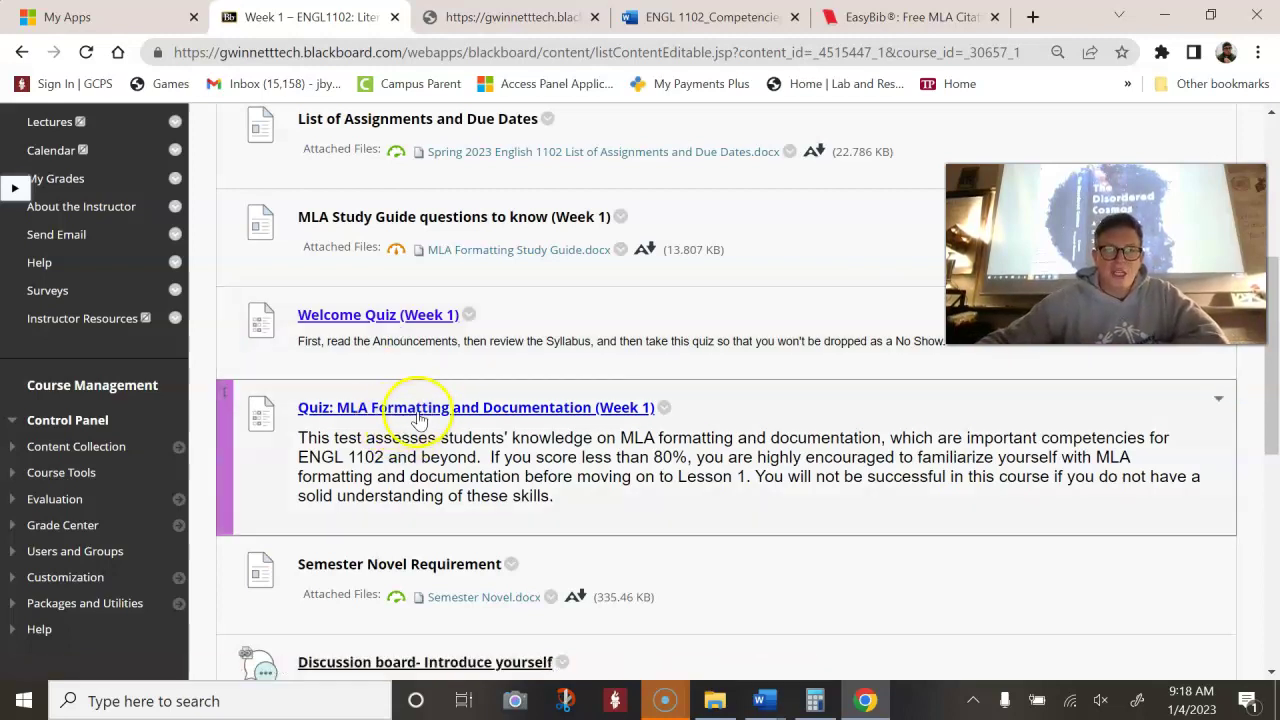
pyautogui.scroll(-1, 425, 405)
pyautogui.scroll(-2, 430, 385)
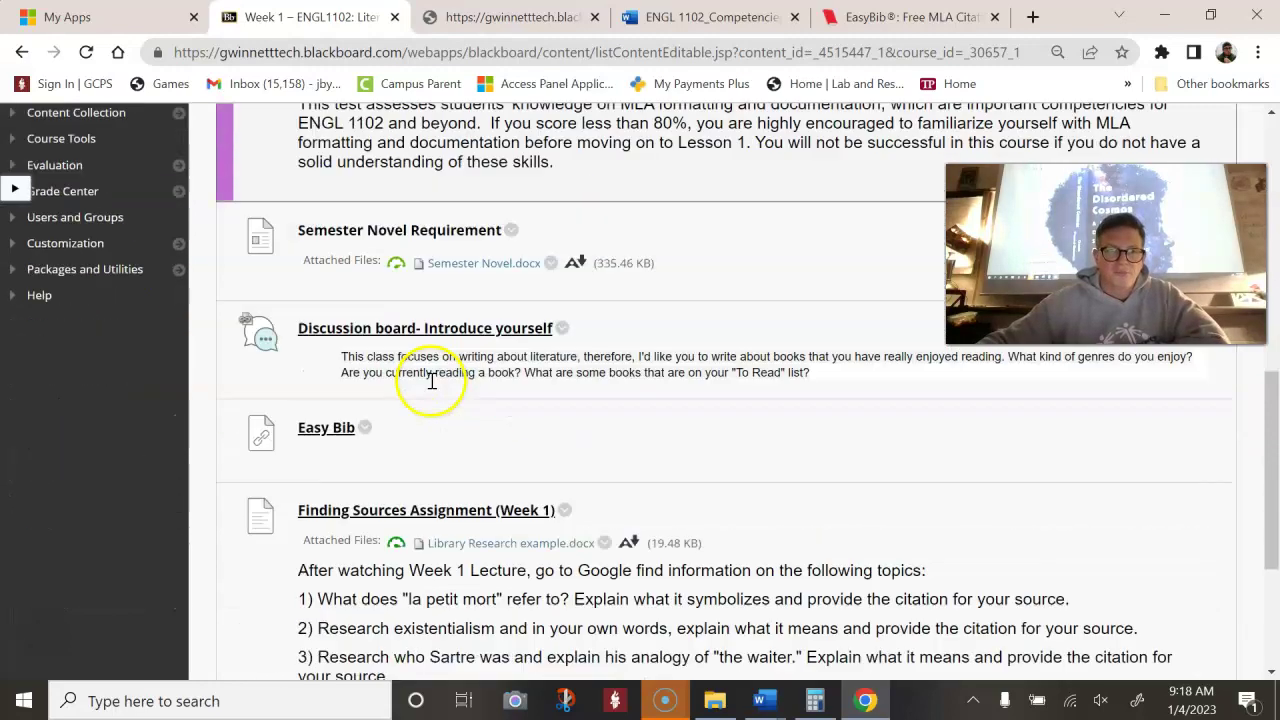
pyautogui.scroll(-3, 430, 380)
pyautogui.scroll(1, 430, 380)
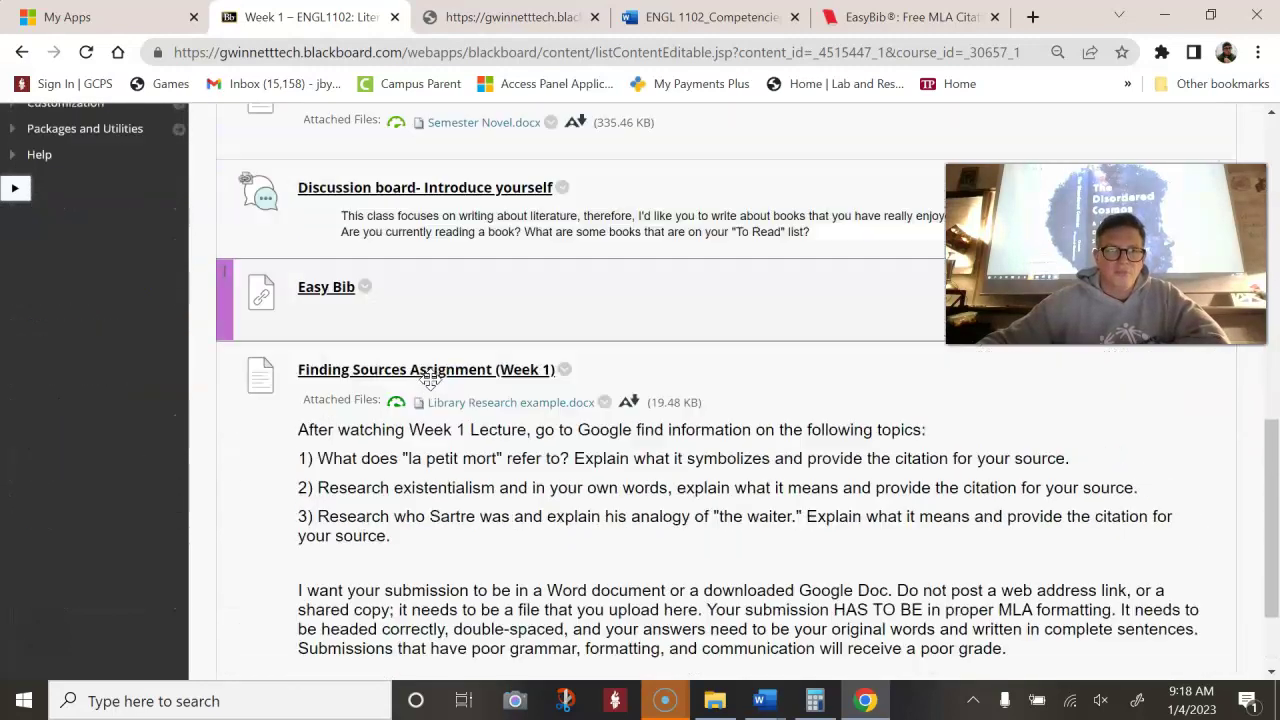
pyautogui.scroll(4, 430, 380)
pyautogui.click(435, 400)
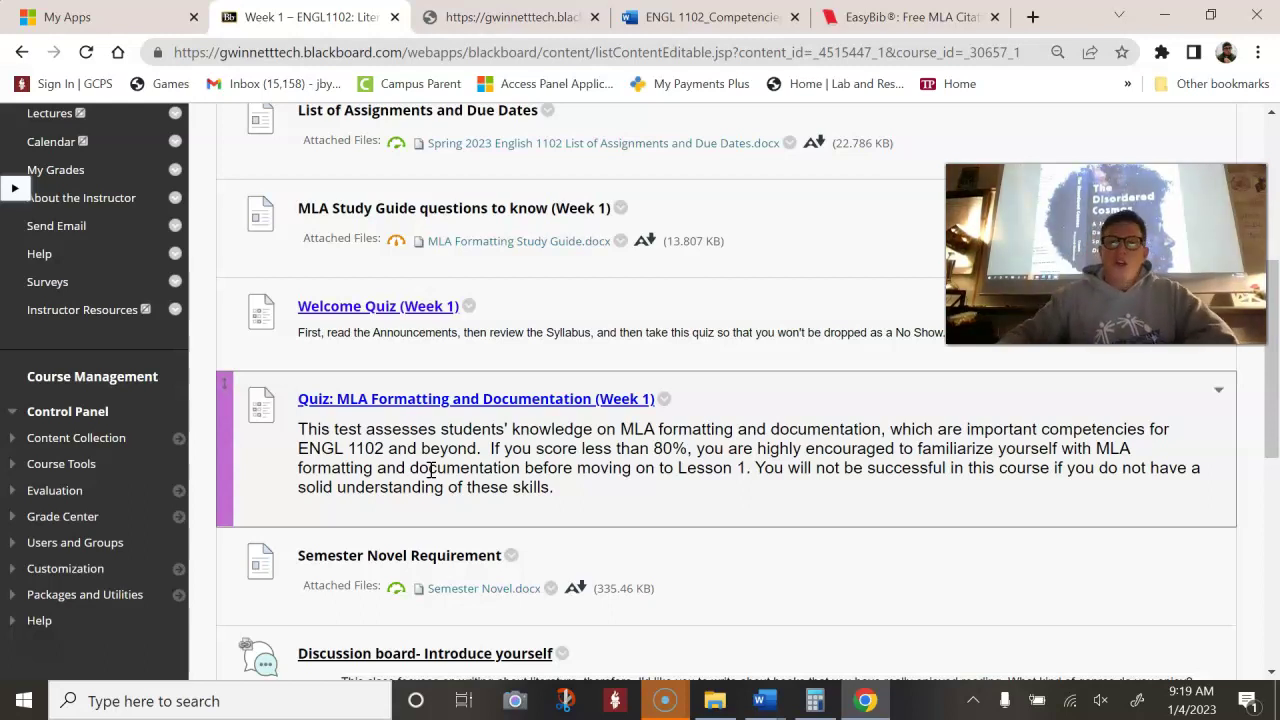
# Step: Examine the Finding Sources Assignment questions and submission requirements, and return to the Week 1 quizzes
pyautogui.scroll(-2, 500, 470)
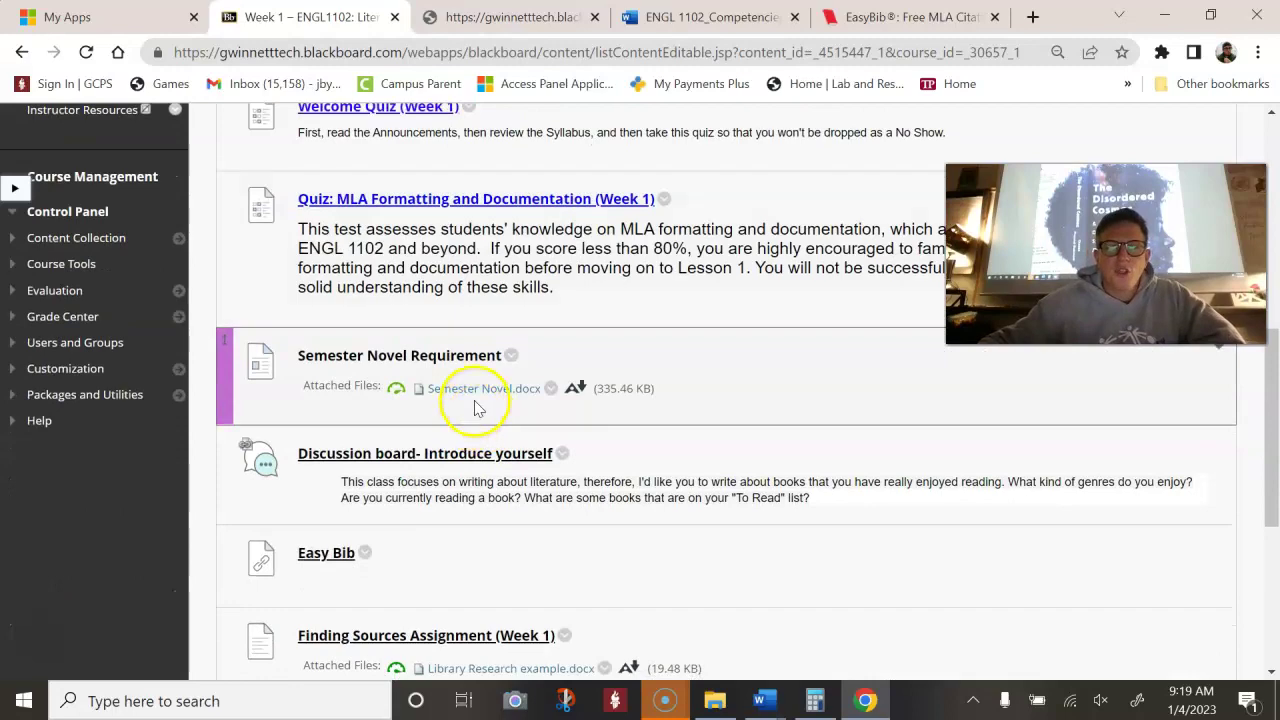
pyautogui.scroll(1, 625, 335)
pyautogui.scroll(-5, 560, 380)
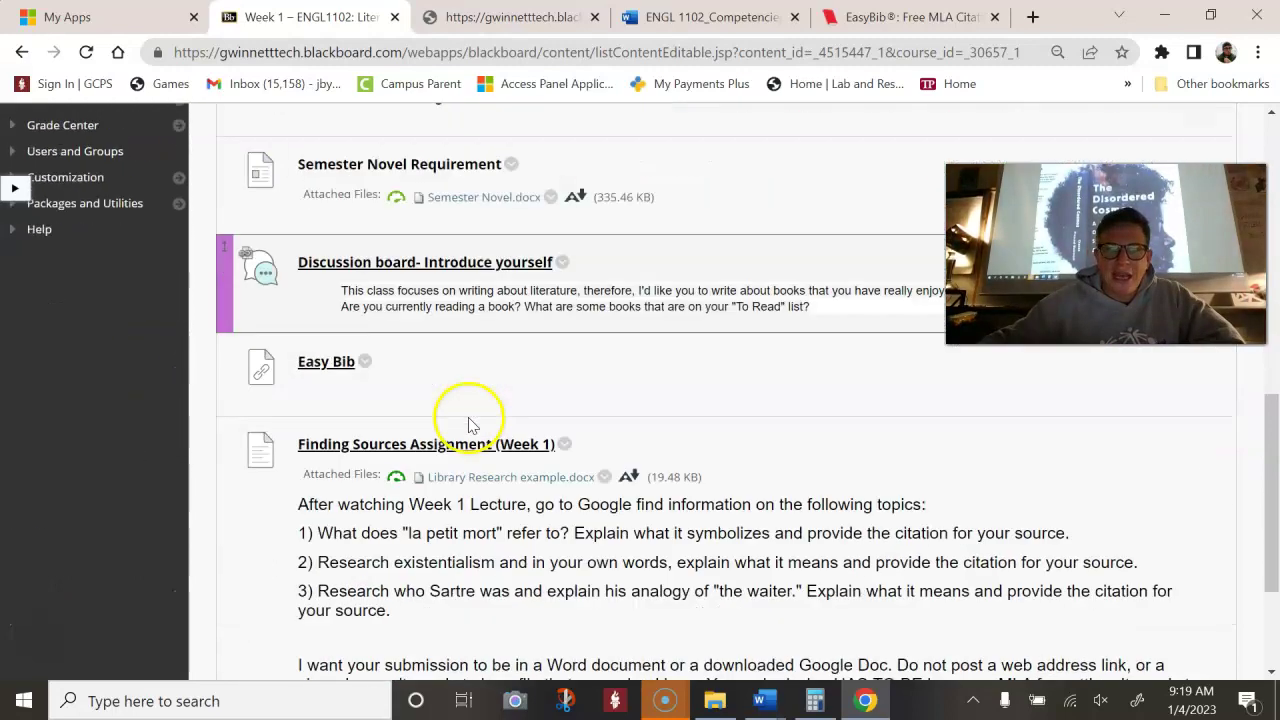
pyautogui.scroll(1, 468, 422)
pyautogui.scroll(-1, 468, 422)
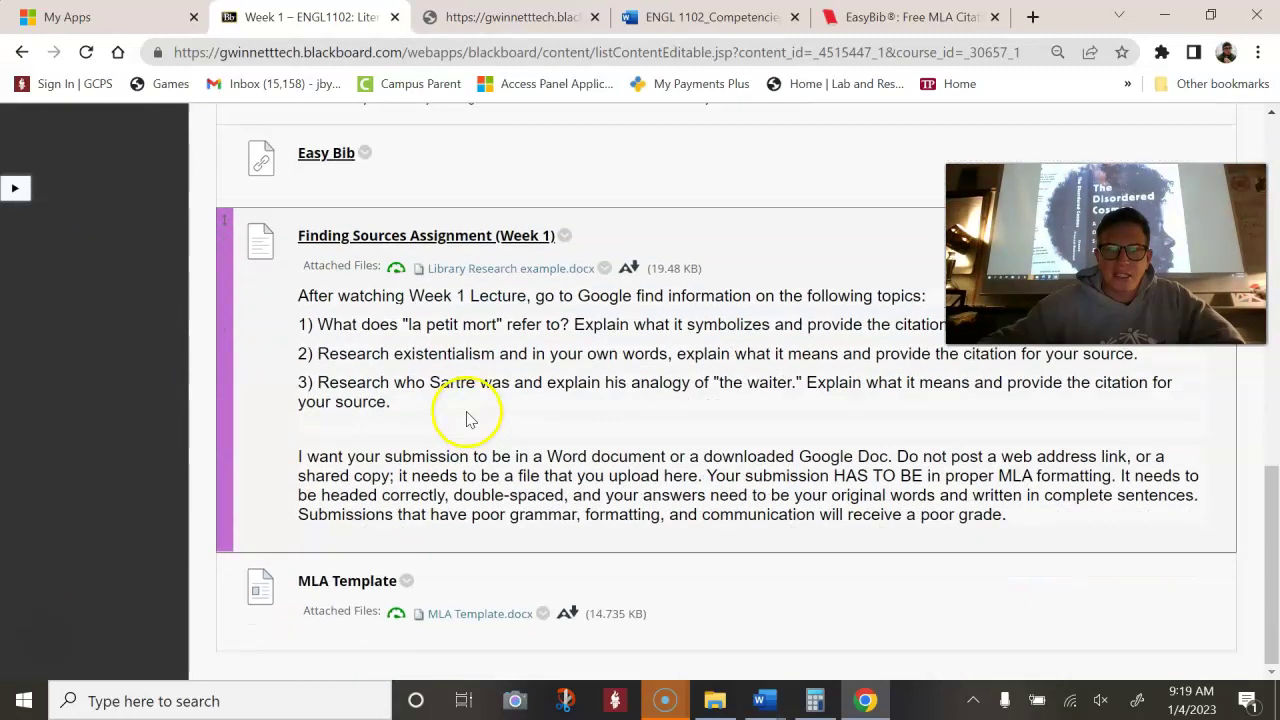
pyautogui.scroll(3, 468, 420)
pyautogui.scroll(3, 468, 418)
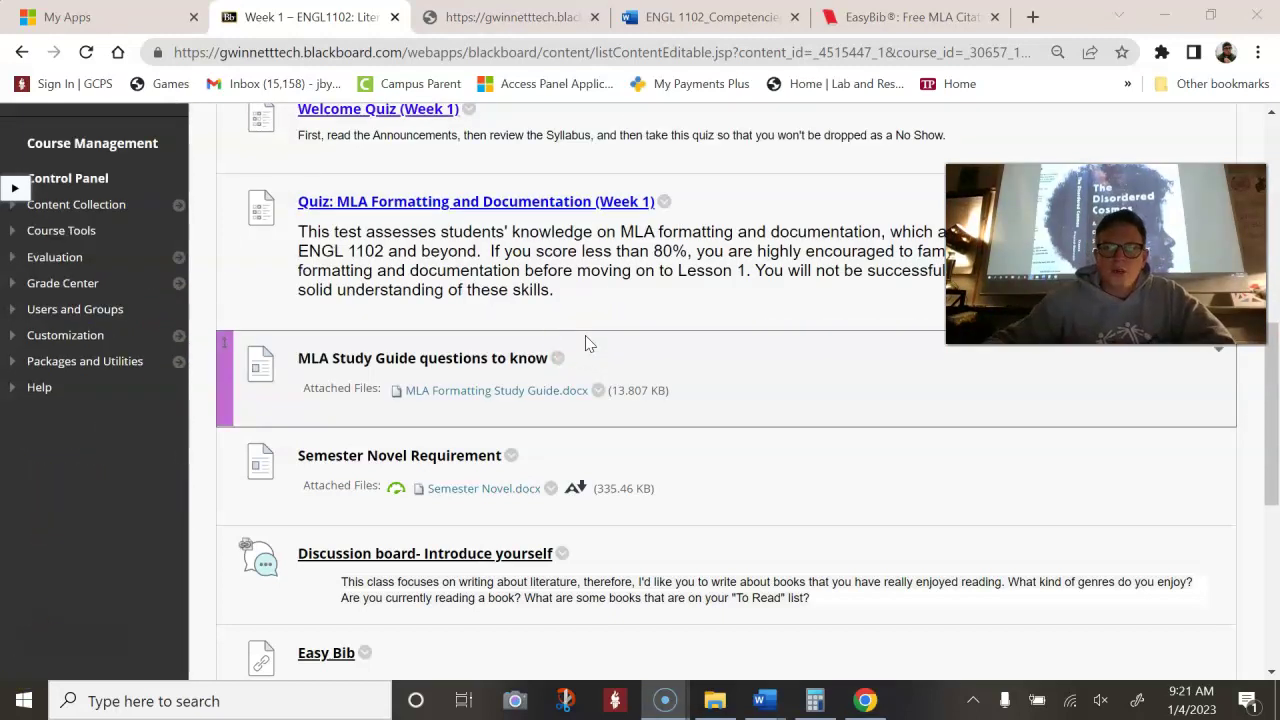
# Step: Download MLA Formatting Study Guide.docx from the “MLA Study Guide questions to know” item and open it in Word
pyautogui.scroll(-1, 590, 340)
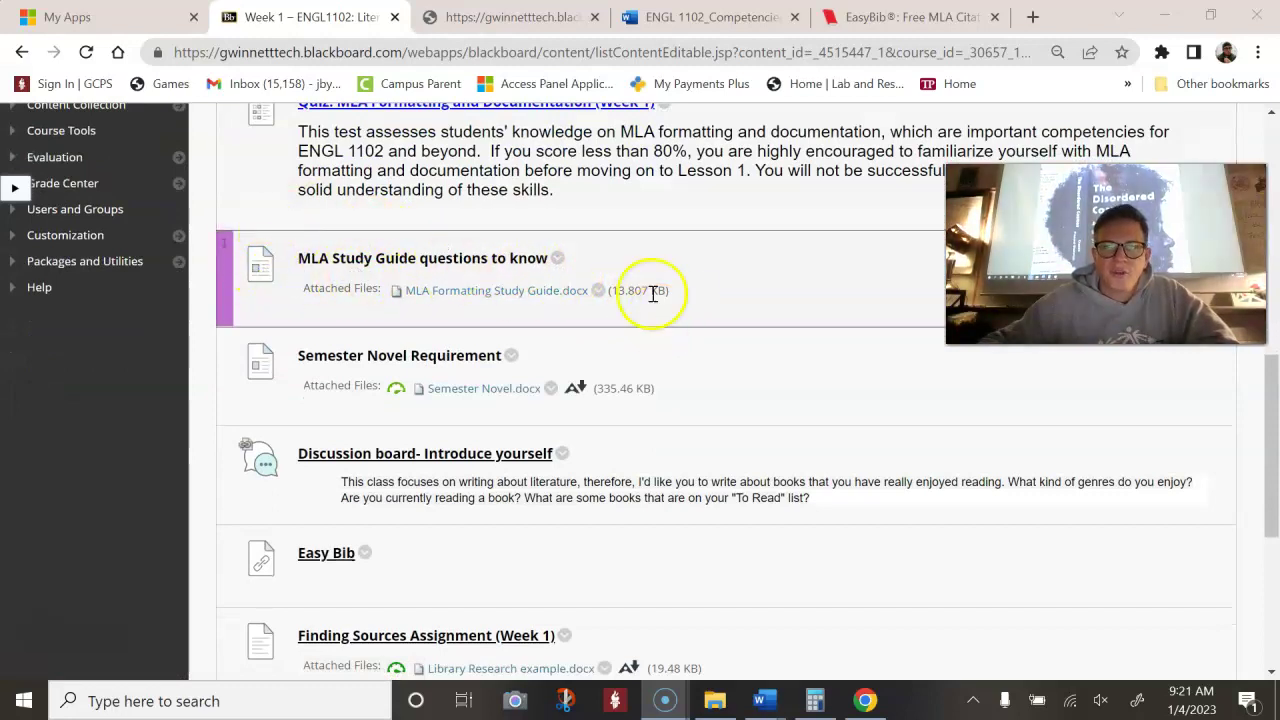
pyautogui.click(492, 291)
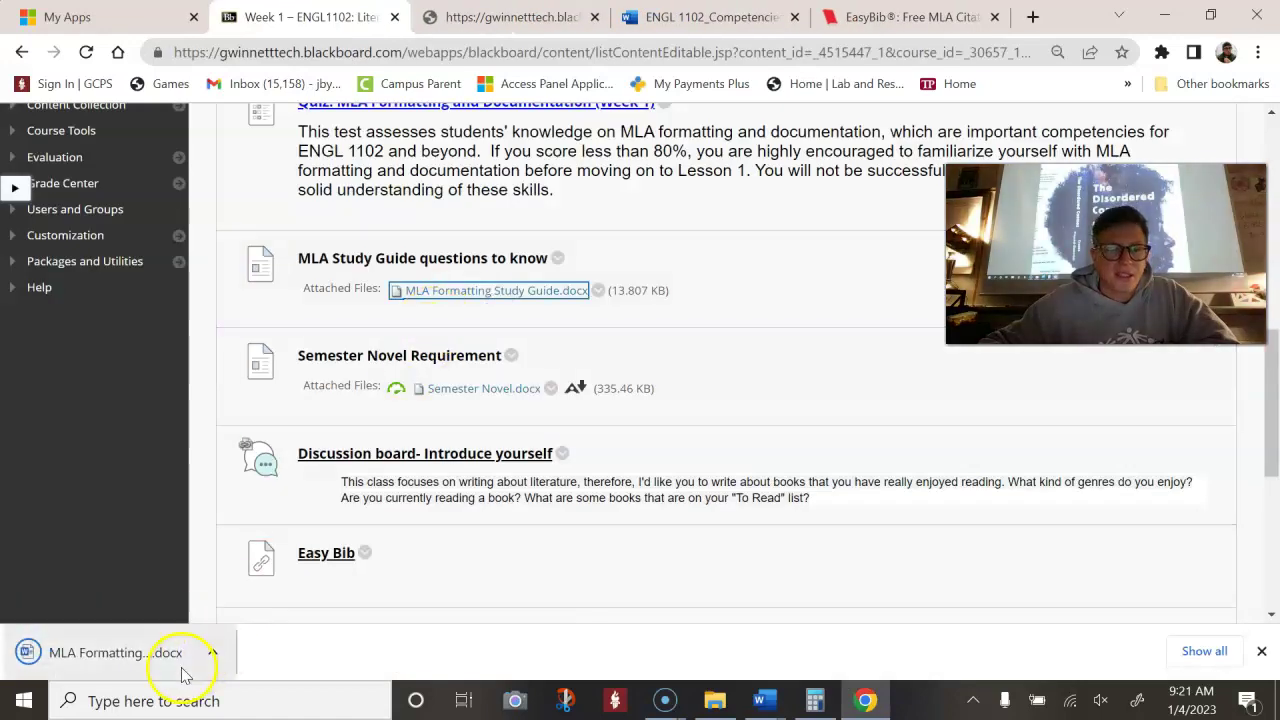
pyautogui.click(180, 668)
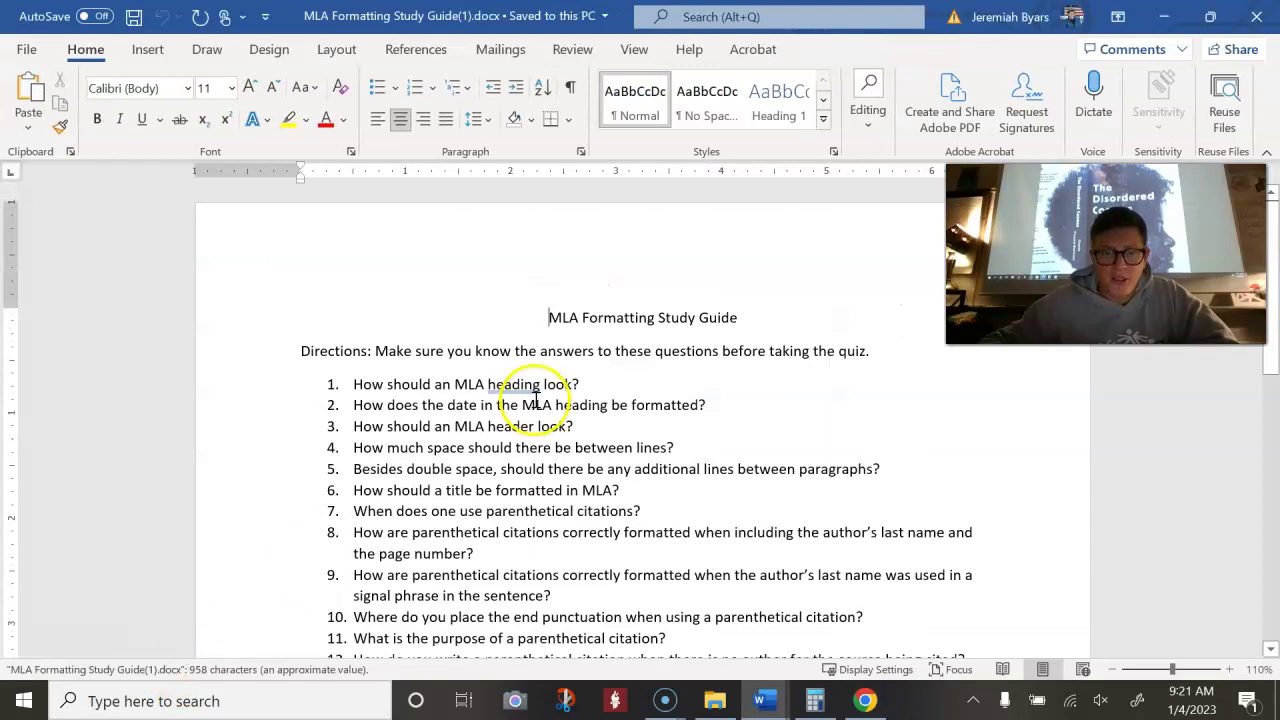
# Step: Review the numbered MLA Formatting Study Guide questions, from the heading and date format to line spacing and parenthetical citations
pyautogui.click(515, 402)
pyautogui.scroll(-2, 518, 398)
pyautogui.scroll(-5, 517, 403)
pyautogui.scroll(5, 465, 518)
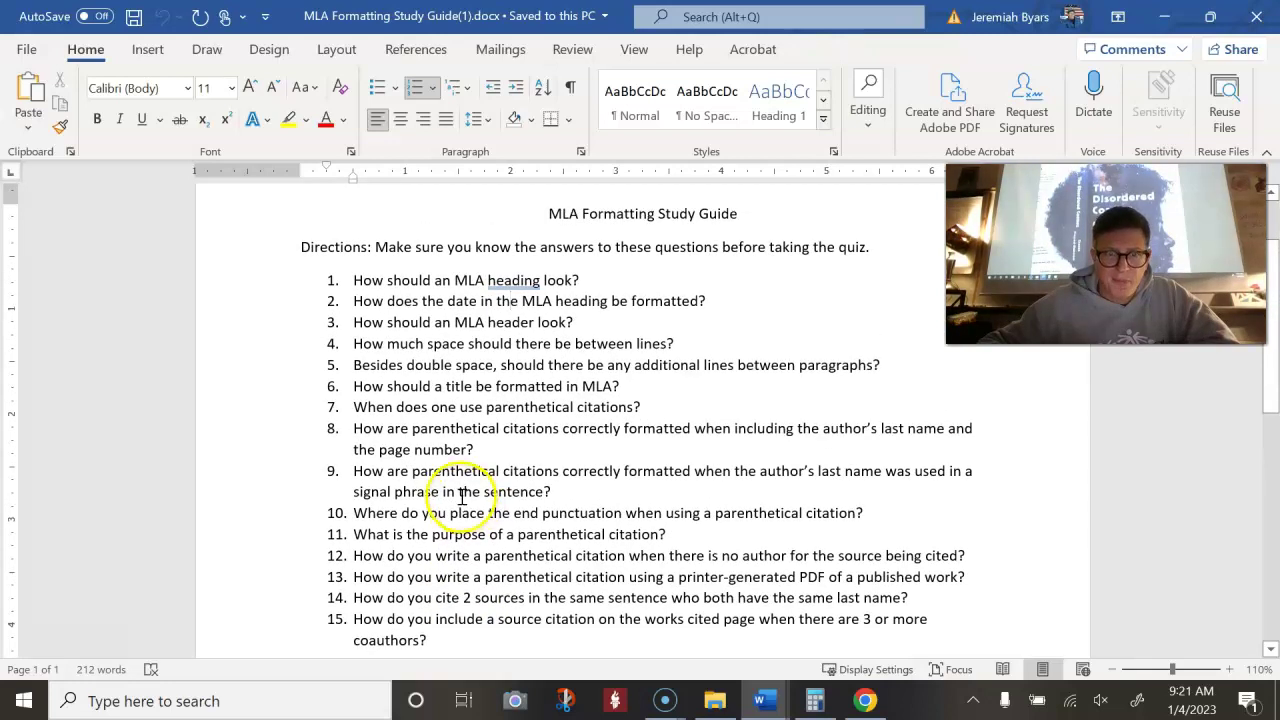
pyautogui.click(580, 280)
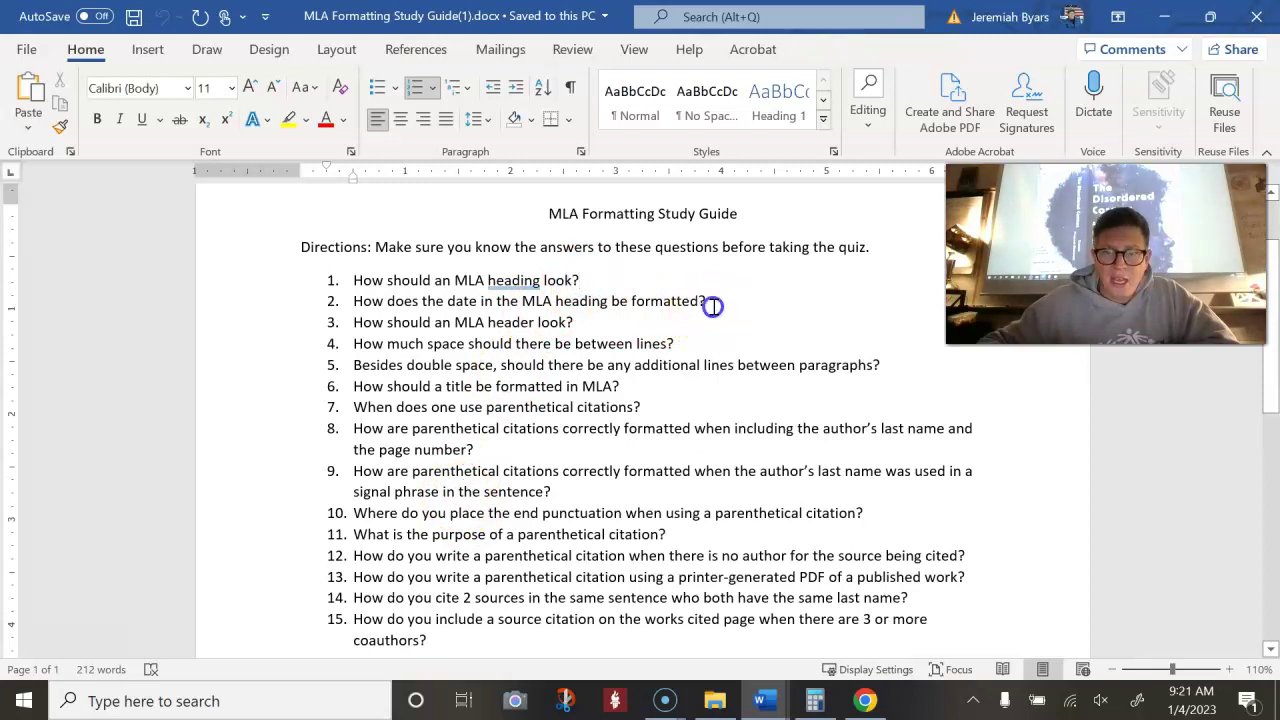
pyautogui.click(673, 320)
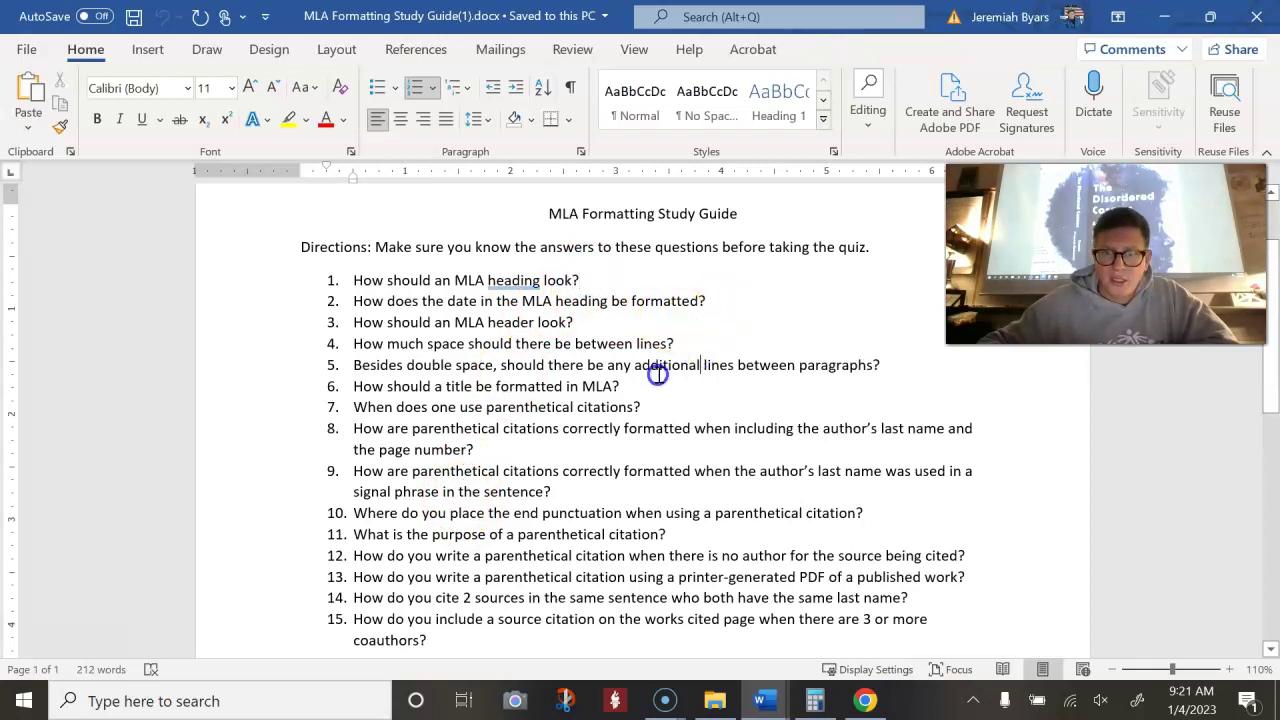
pyautogui.click(663, 513)
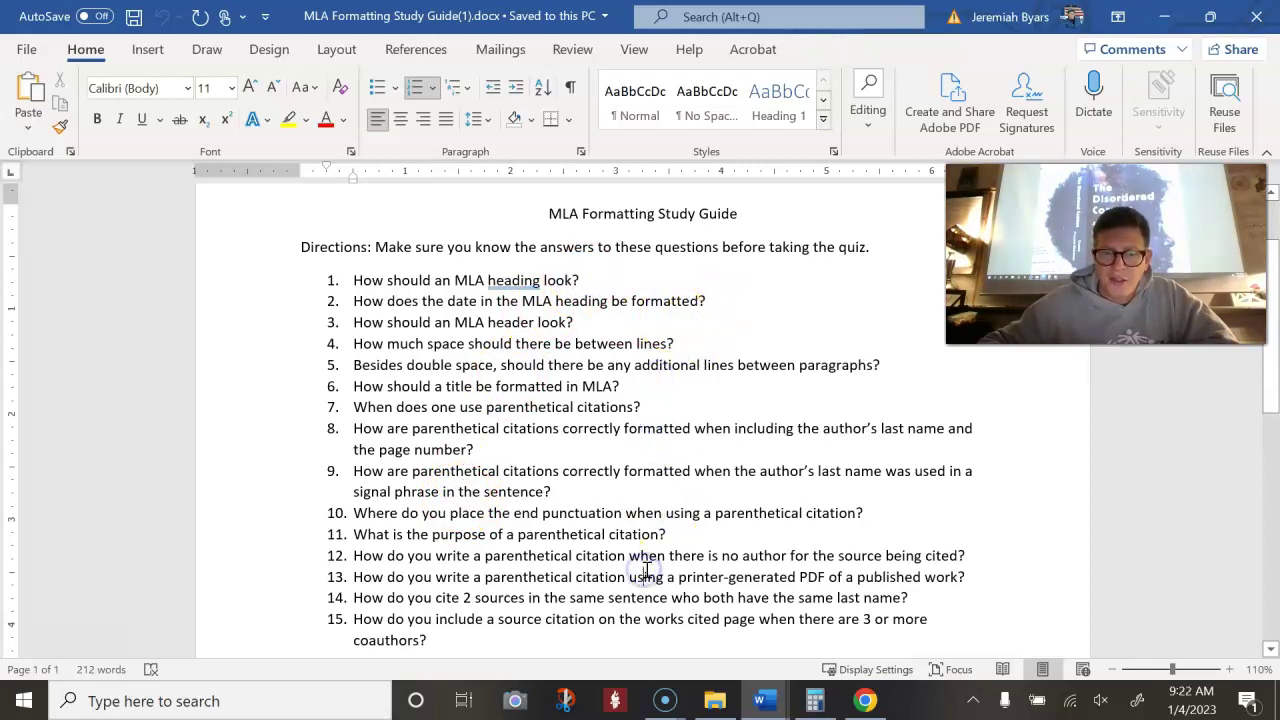
# Step: Switch to the Calculator and multiply 15 by 0.8
pyautogui.click(817, 699)
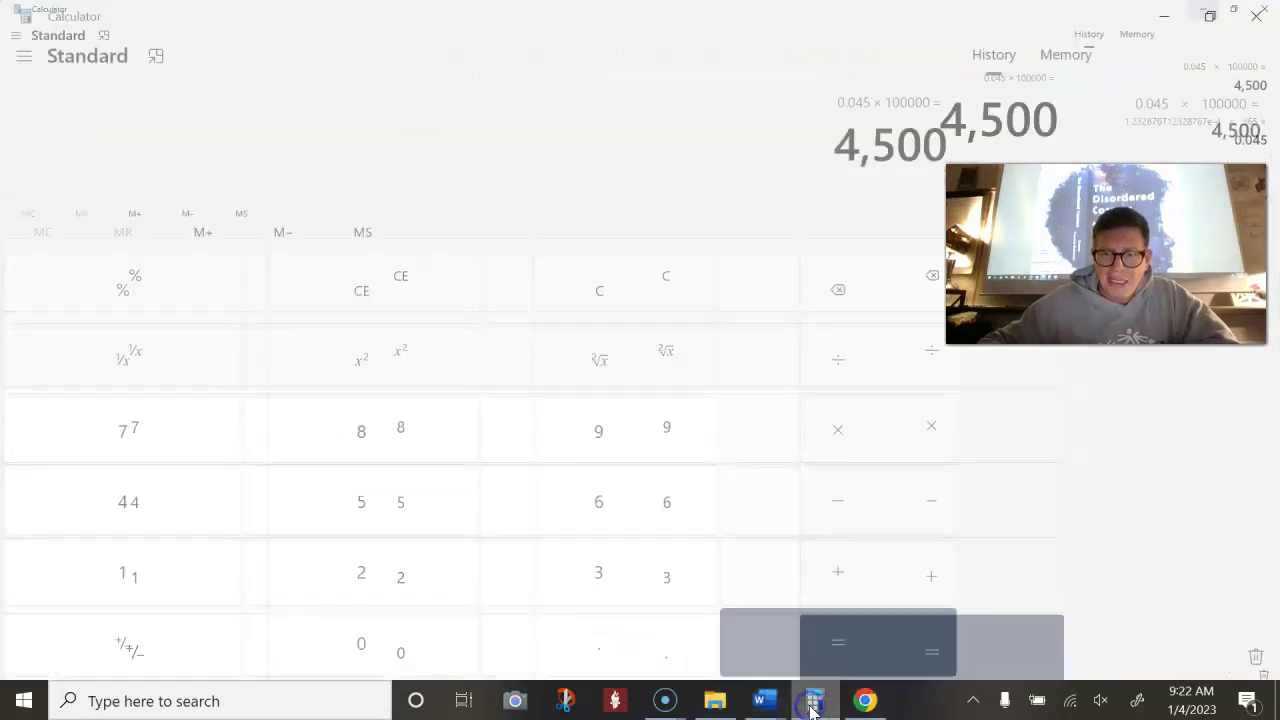
pyautogui.click(177, 583)
pyautogui.click(349, 507)
pyautogui.click(816, 425)
pyautogui.click(589, 643)
pyautogui.click(437, 429)
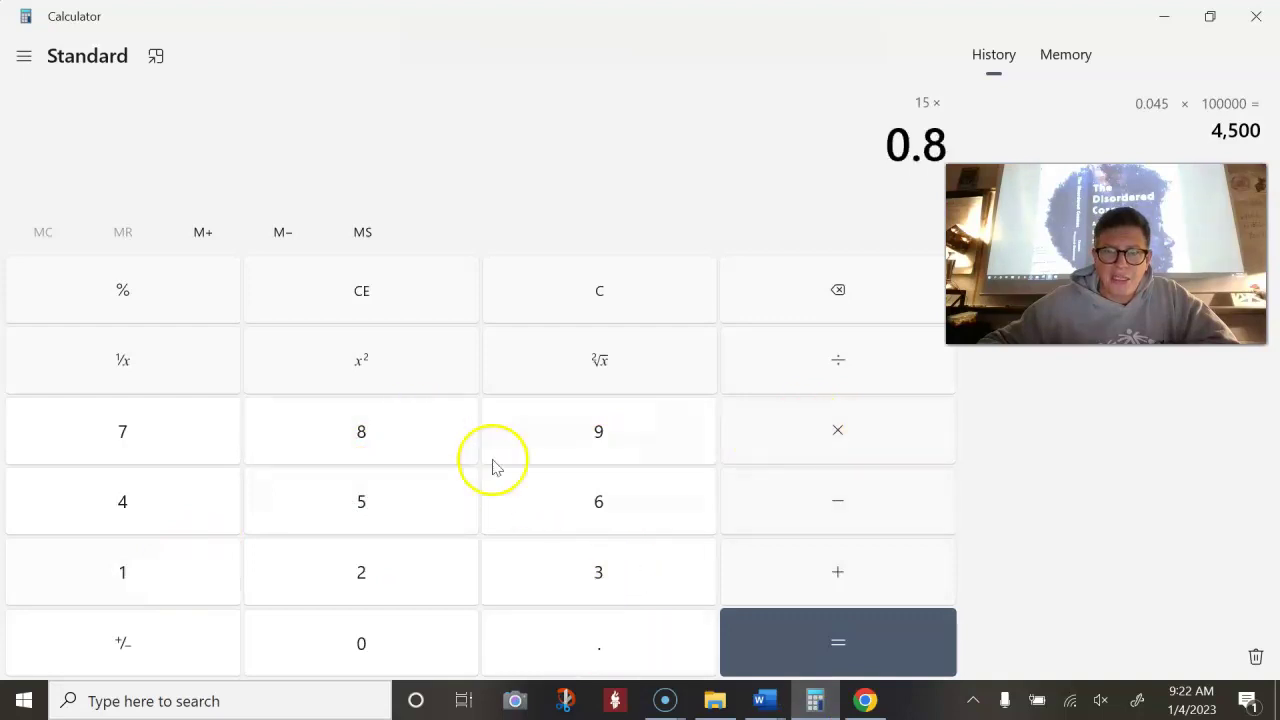
pyautogui.click(883, 646)
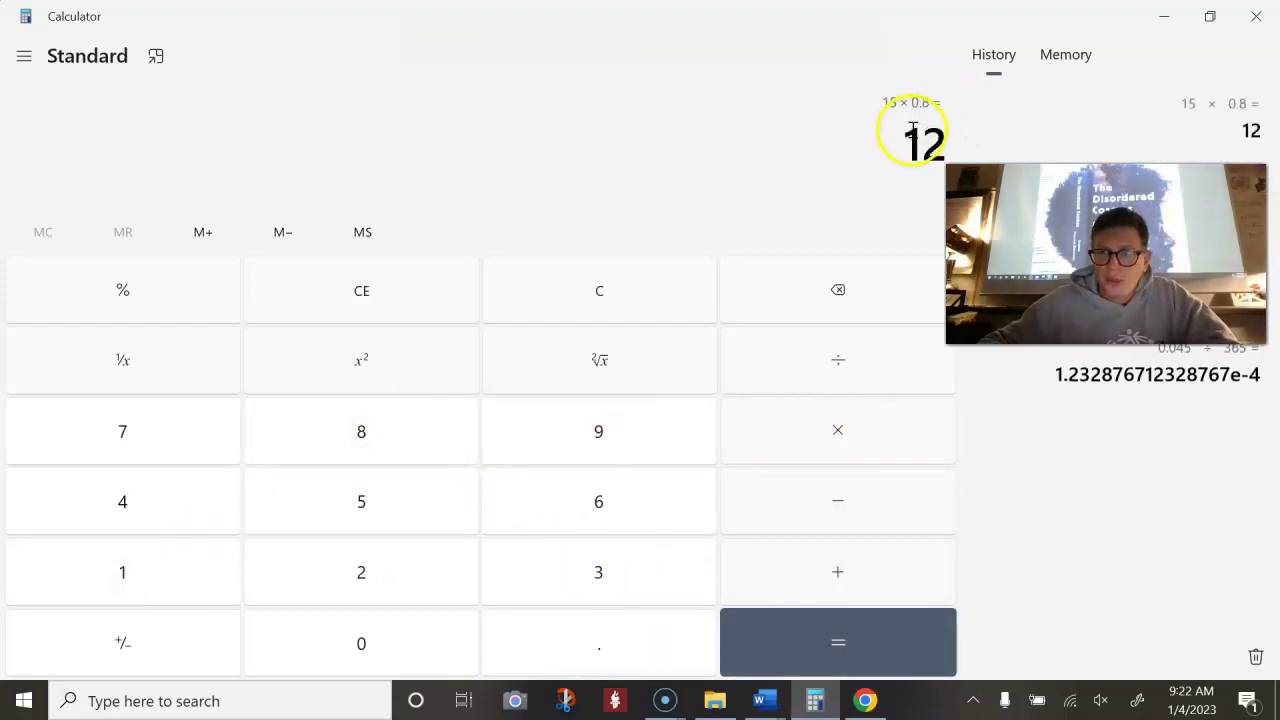
# Step: Minimize the Calculator, the study guide and the assignment schedule to return to the Week 1 page in Chrome
pyautogui.click(1163, 16)
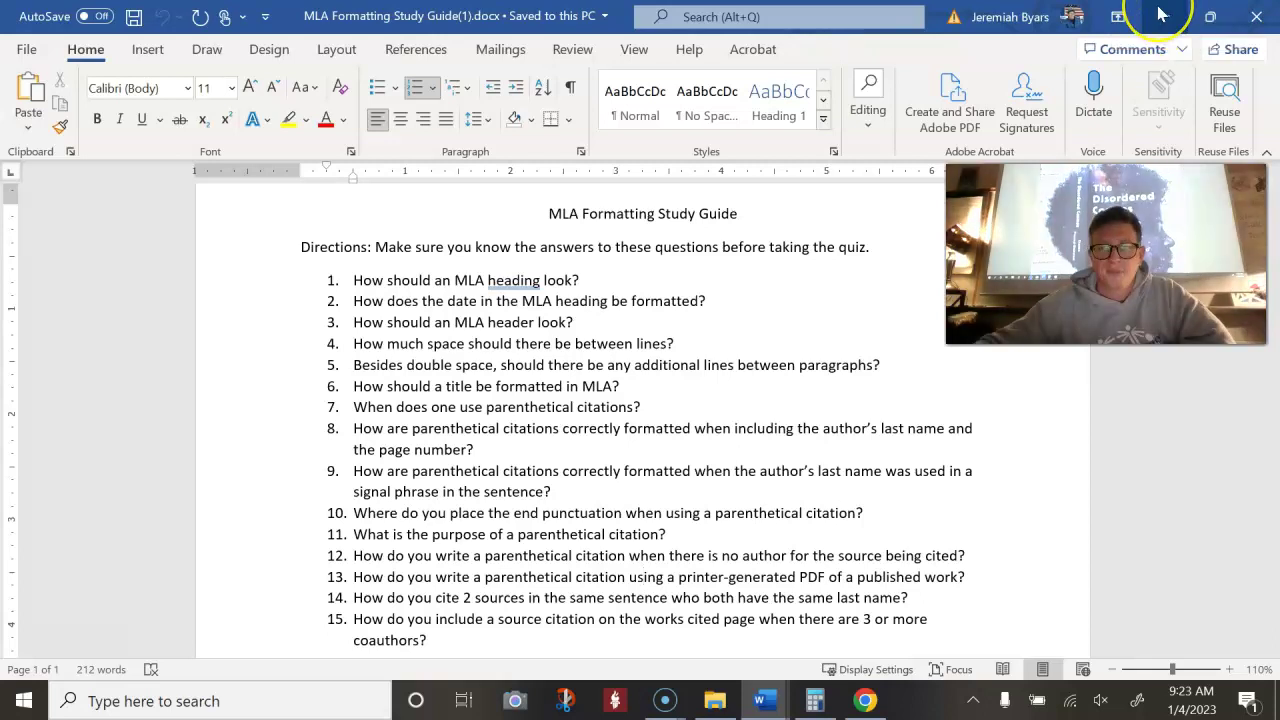
pyautogui.click(1160, 13)
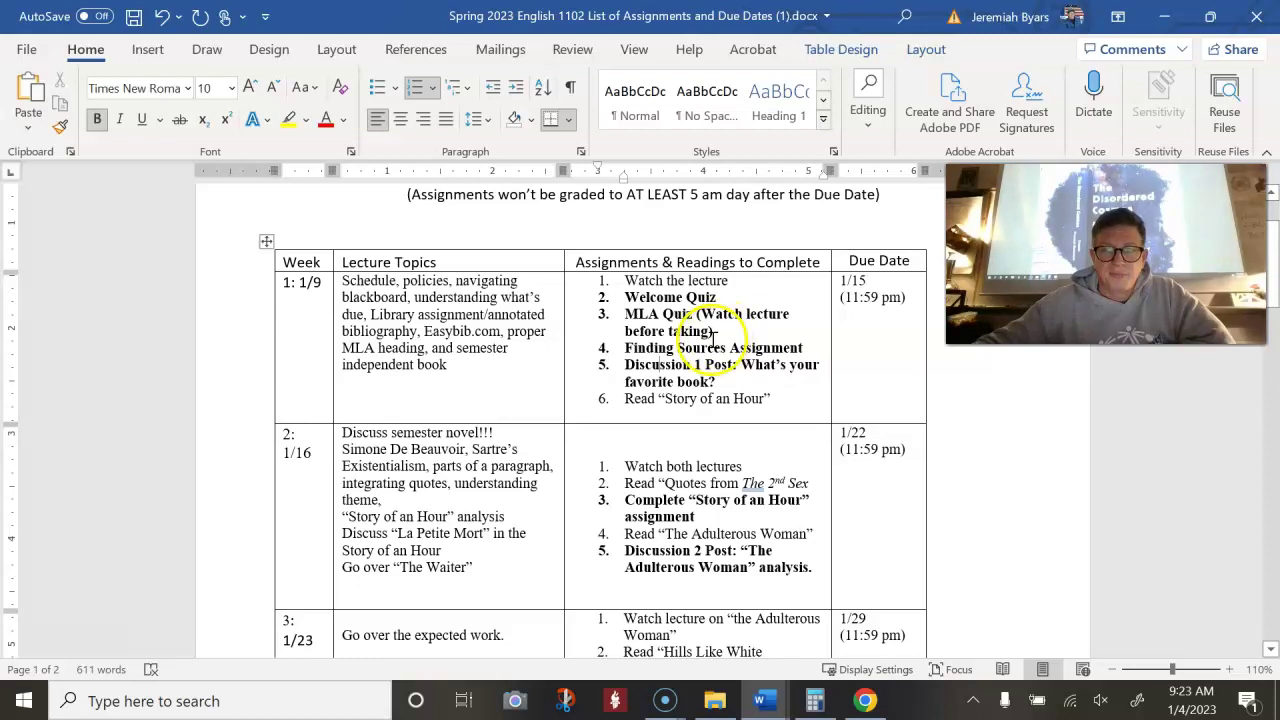
pyautogui.click(1164, 16)
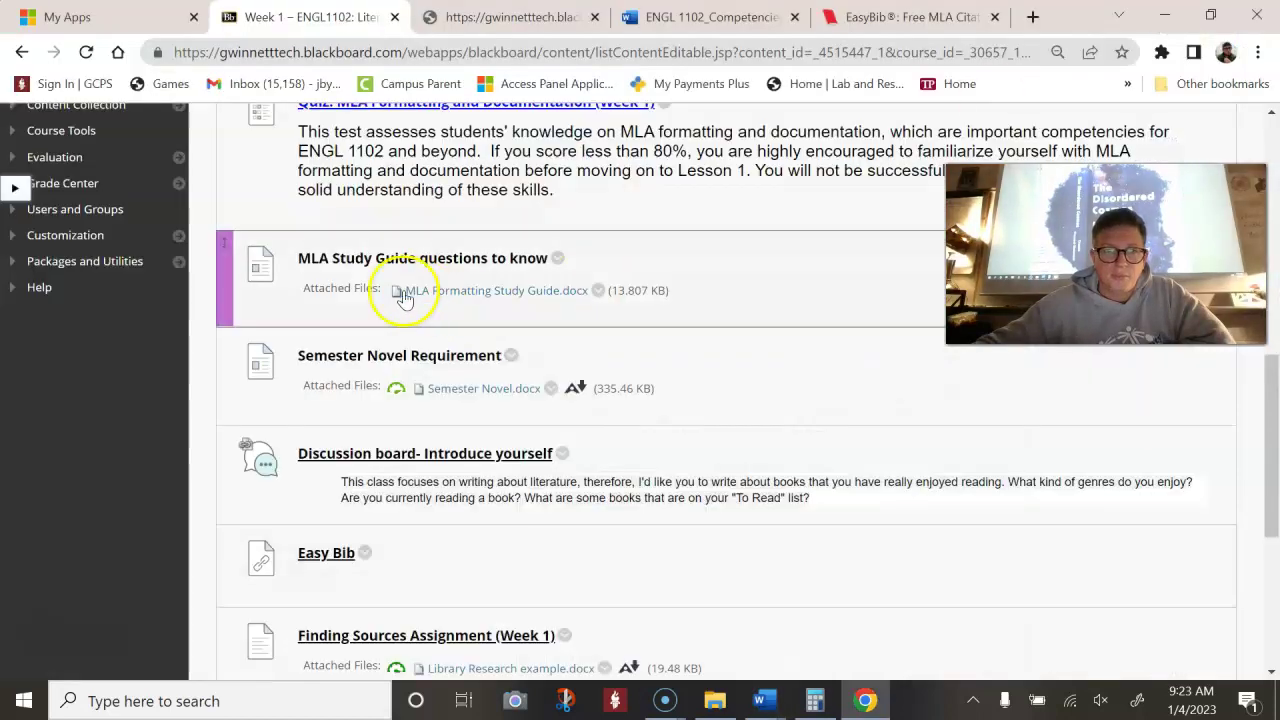
# Step: Move the “MLA Study Guide questions to know” item above the MLA Formatting and Documentation quiz in Week 1
pyautogui.scroll(2, 380, 289)
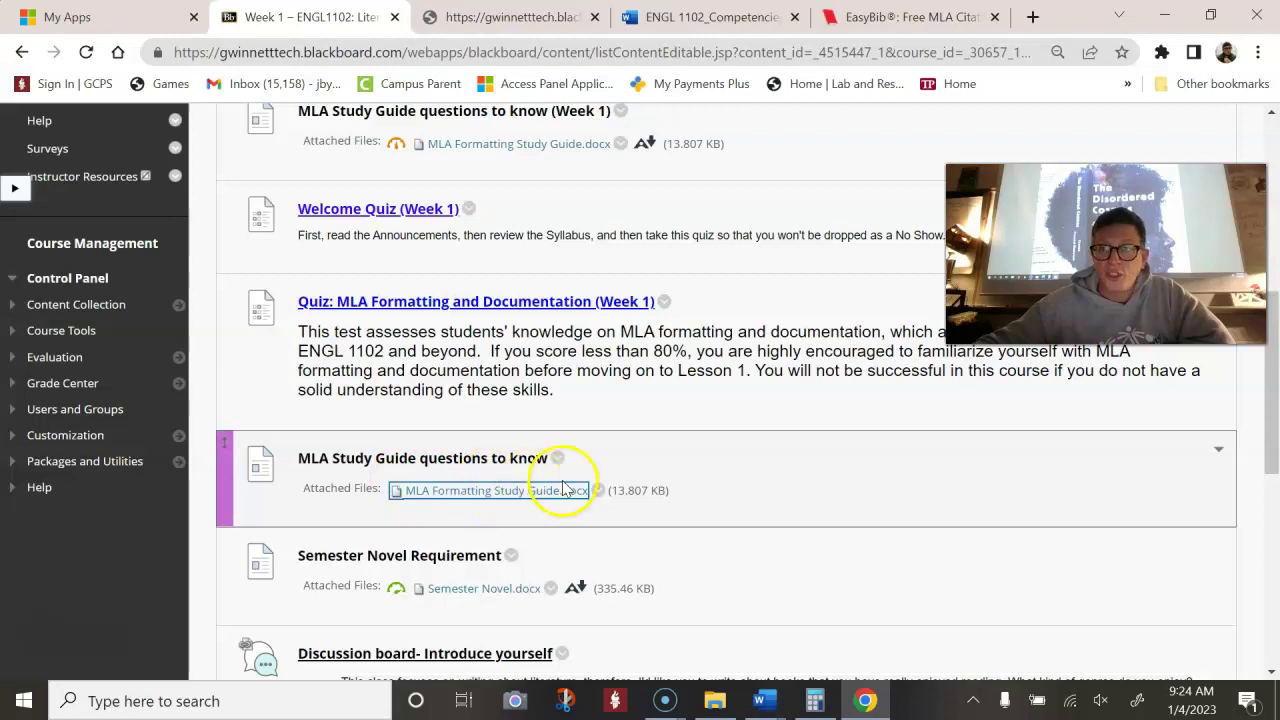
pyautogui.scroll(-1, 645, 472)
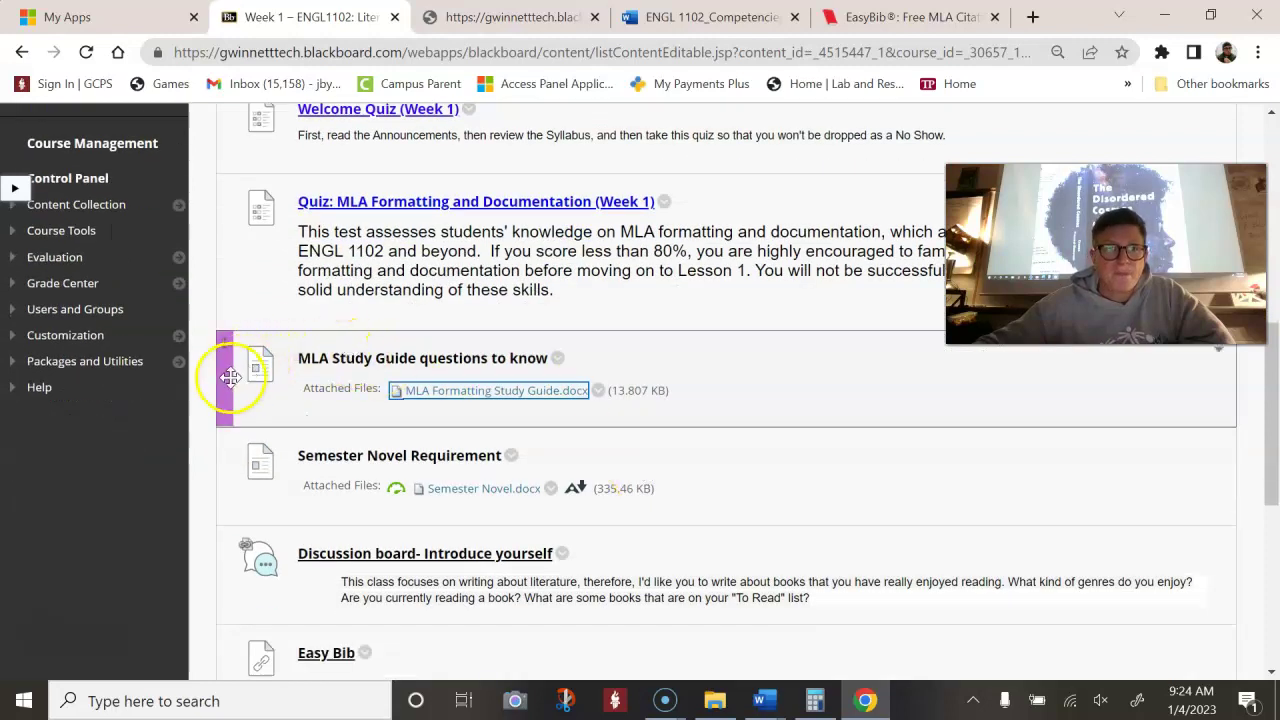
pyautogui.moveTo(223, 371); pyautogui.dragTo(255, 210)
# Step: Download Semester Novel.docx from the Semester Novel Requirement item and open it in Word
pyautogui.scroll(-1, 269, 277)
pyautogui.scroll(-1, 269, 277)
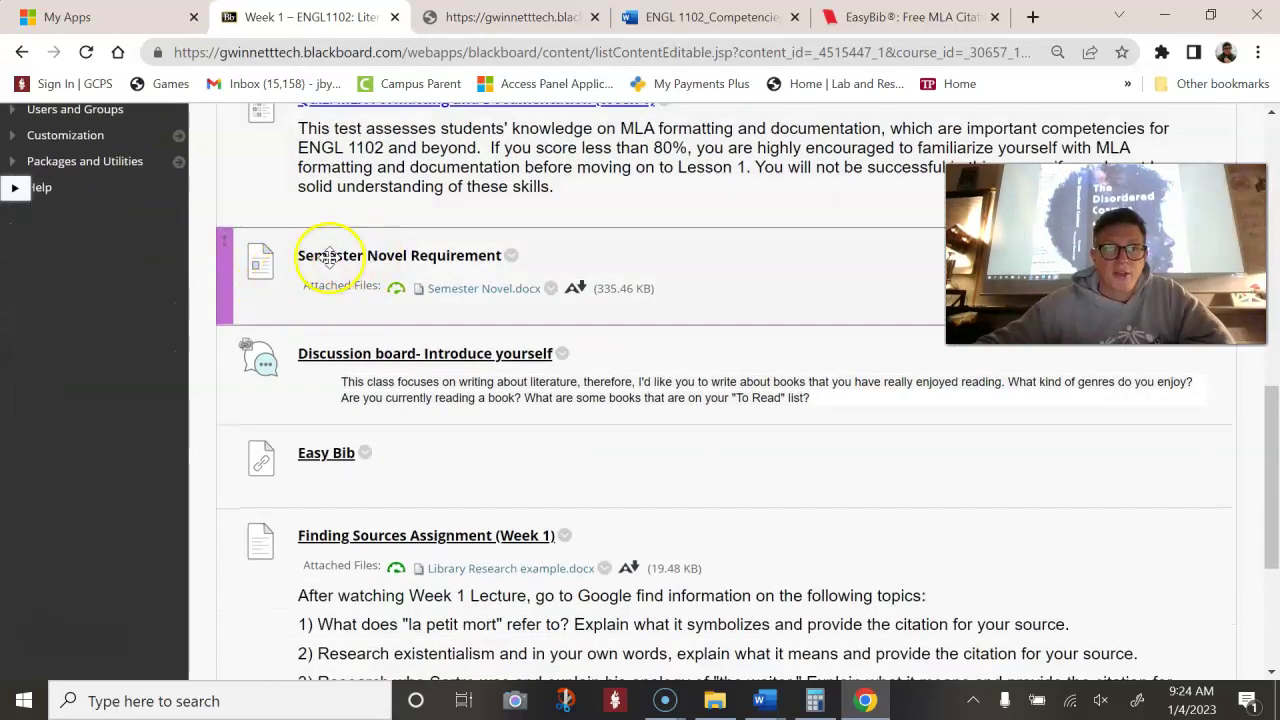
pyautogui.click(479, 290)
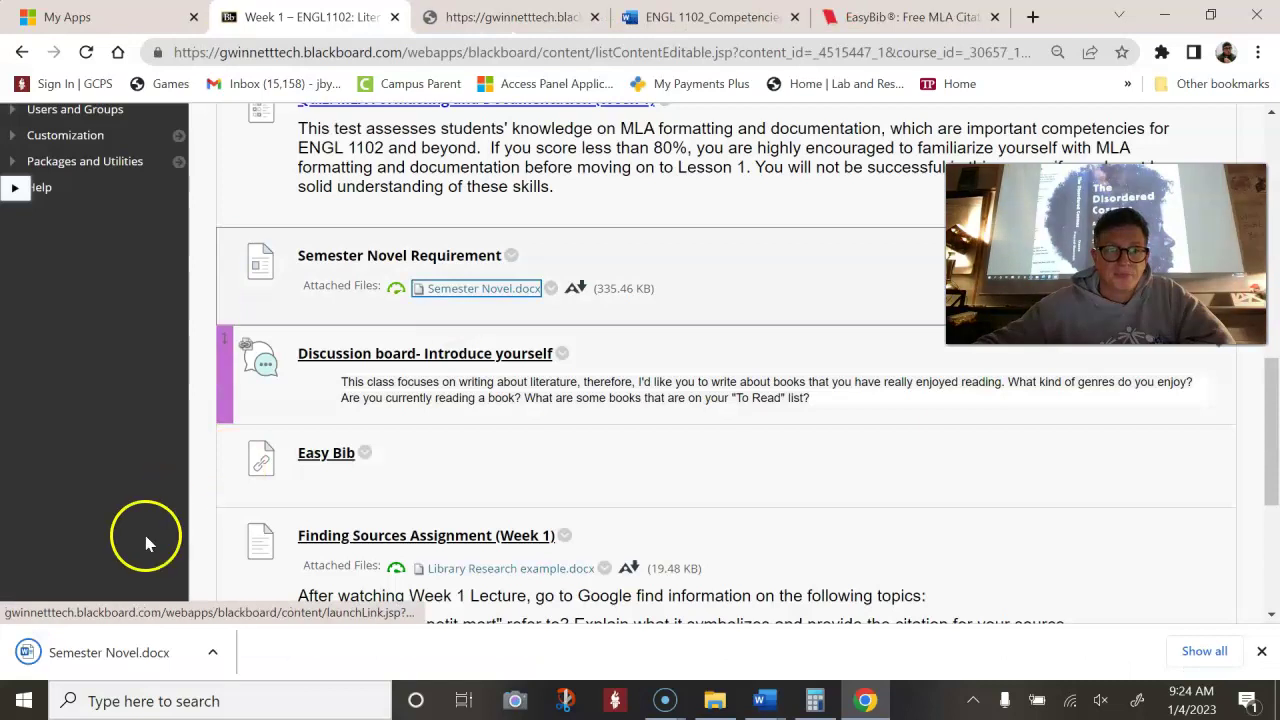
pyautogui.click(175, 666)
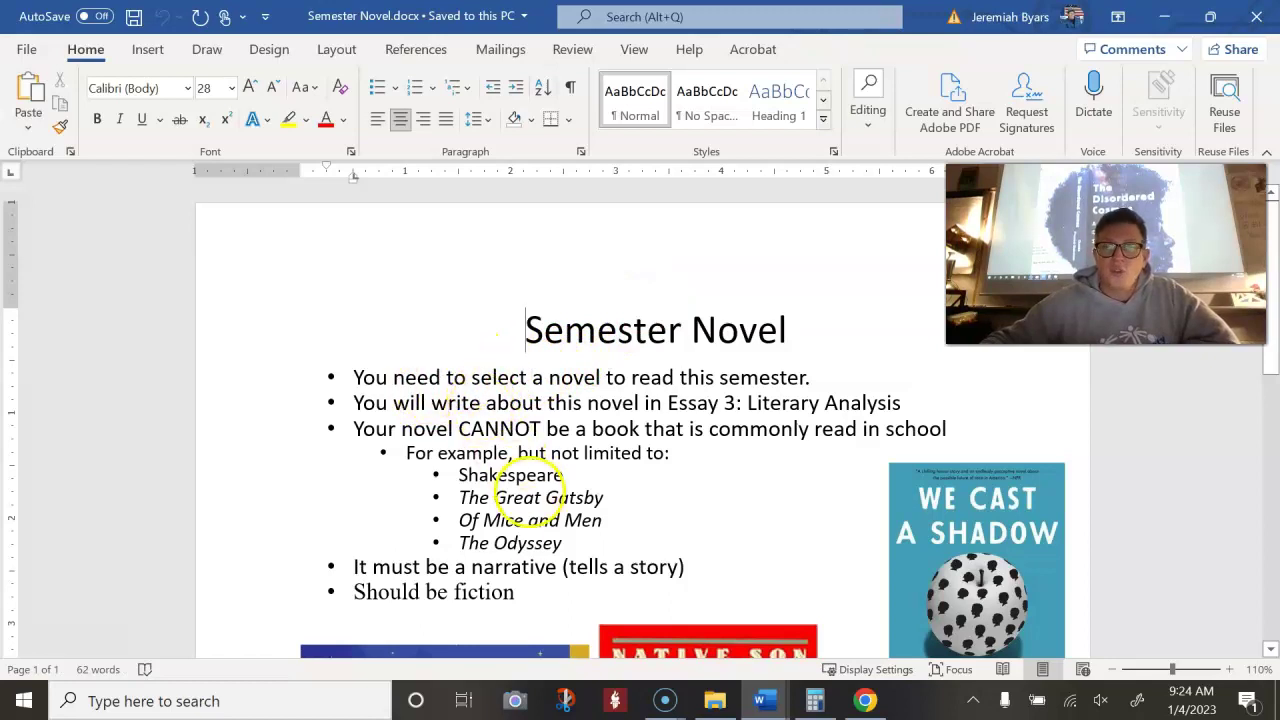
# Step: Review the semester novel requirements and highlight the line about writing on the novel in Essay 3: Literary Analysis
pyautogui.scroll(-2, 568, 486)
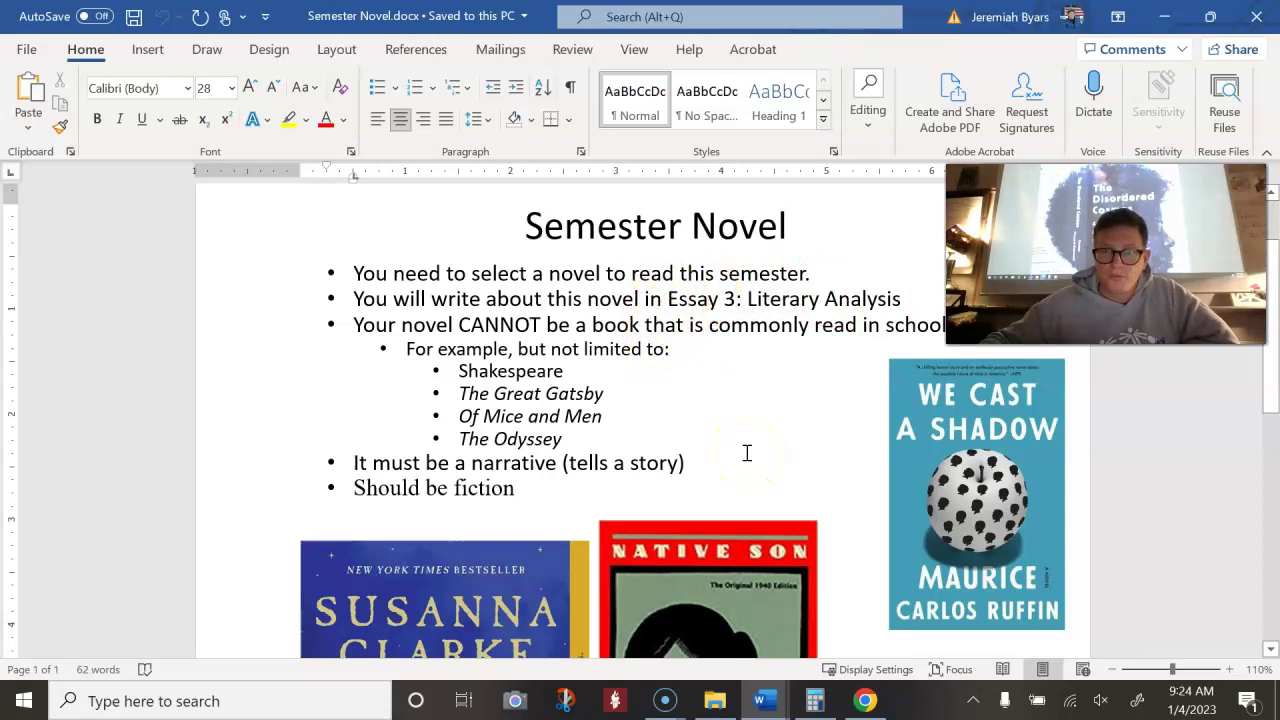
pyautogui.scroll(-2, 747, 453)
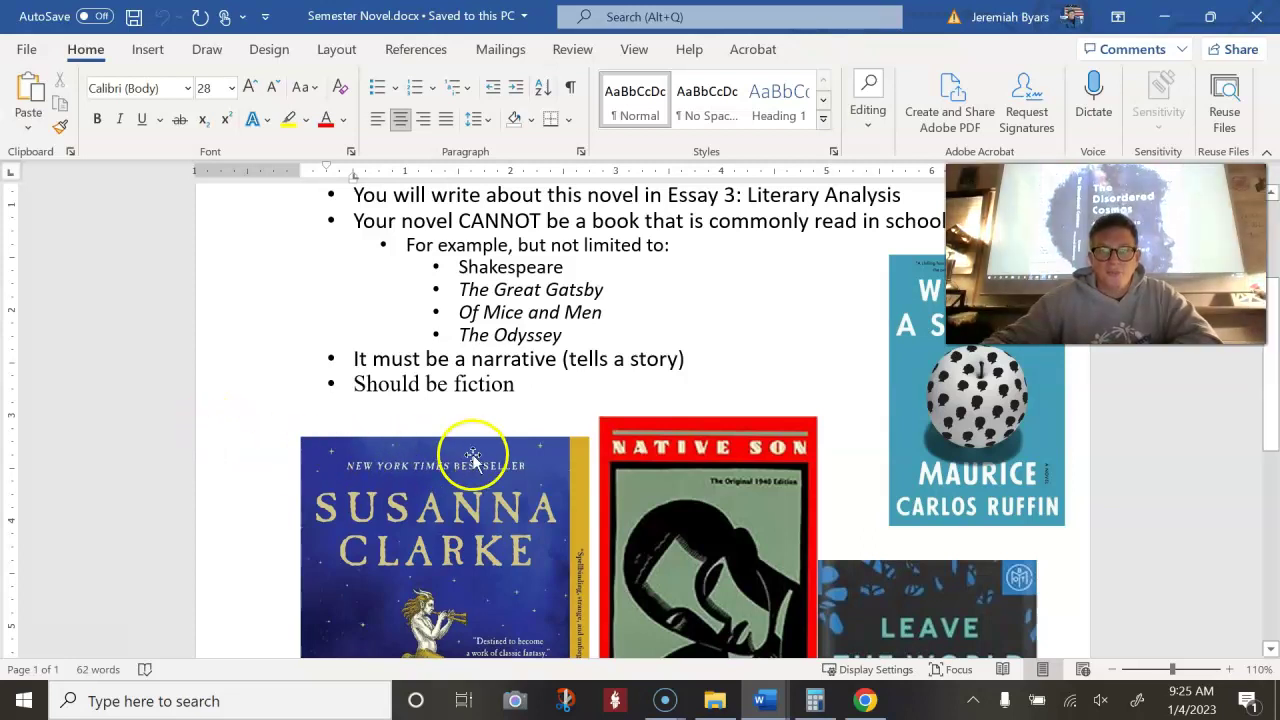
pyautogui.scroll(2, 622, 487)
pyautogui.moveTo(902, 298); pyautogui.dragTo(356, 298)
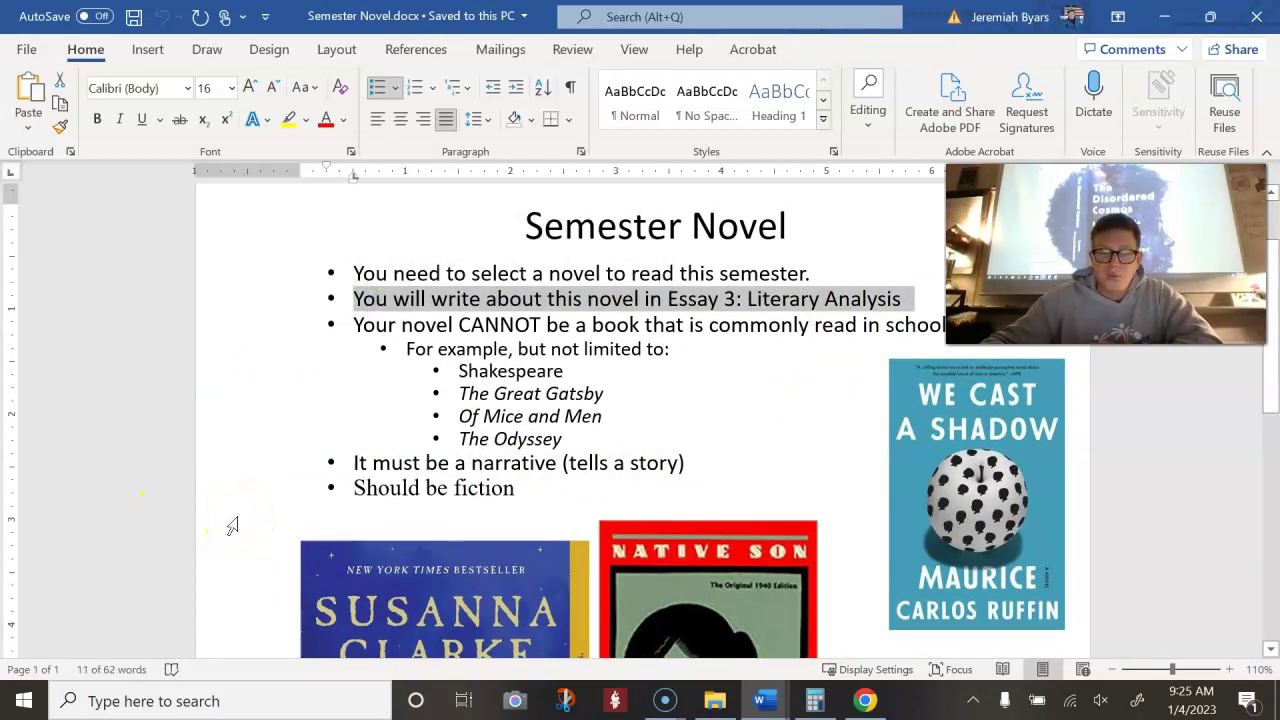
# Step: Open the Spring 2023 English 1102 assignment schedule and highlight the Week 12 row that introduces Essay 3
pyautogui.click(768, 703)
pyautogui.click(768, 703)
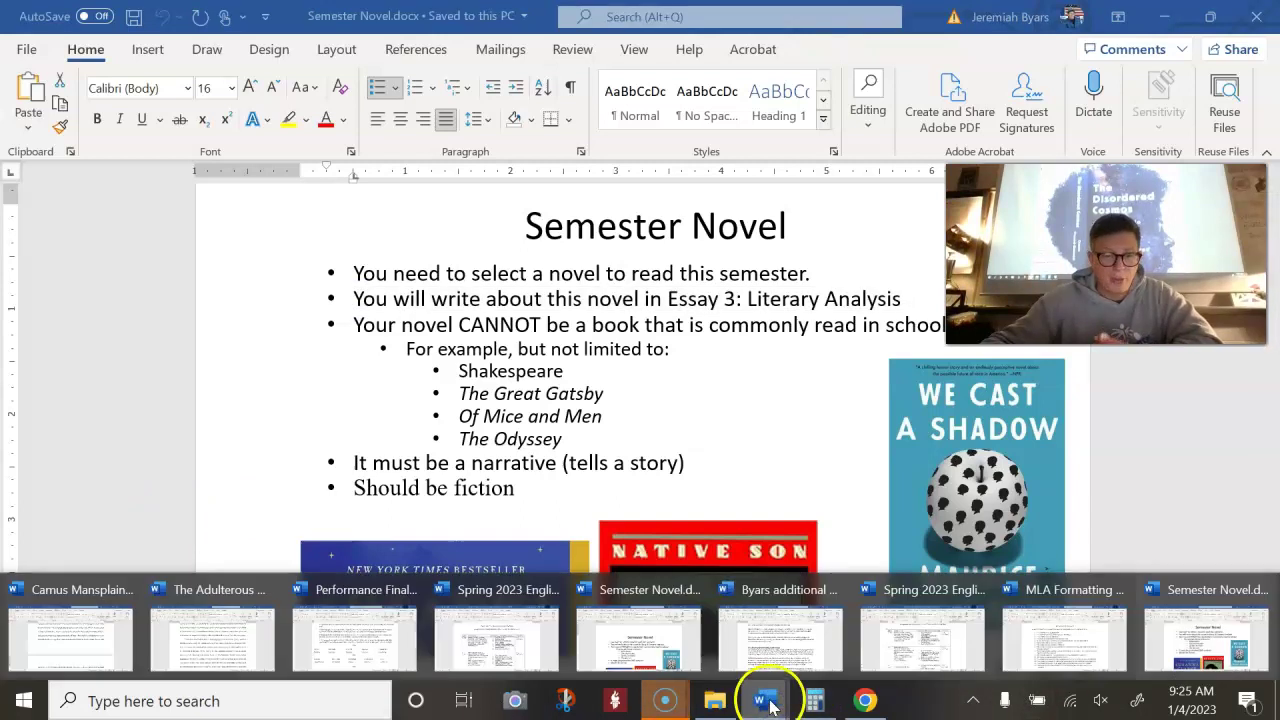
pyautogui.click(945, 667)
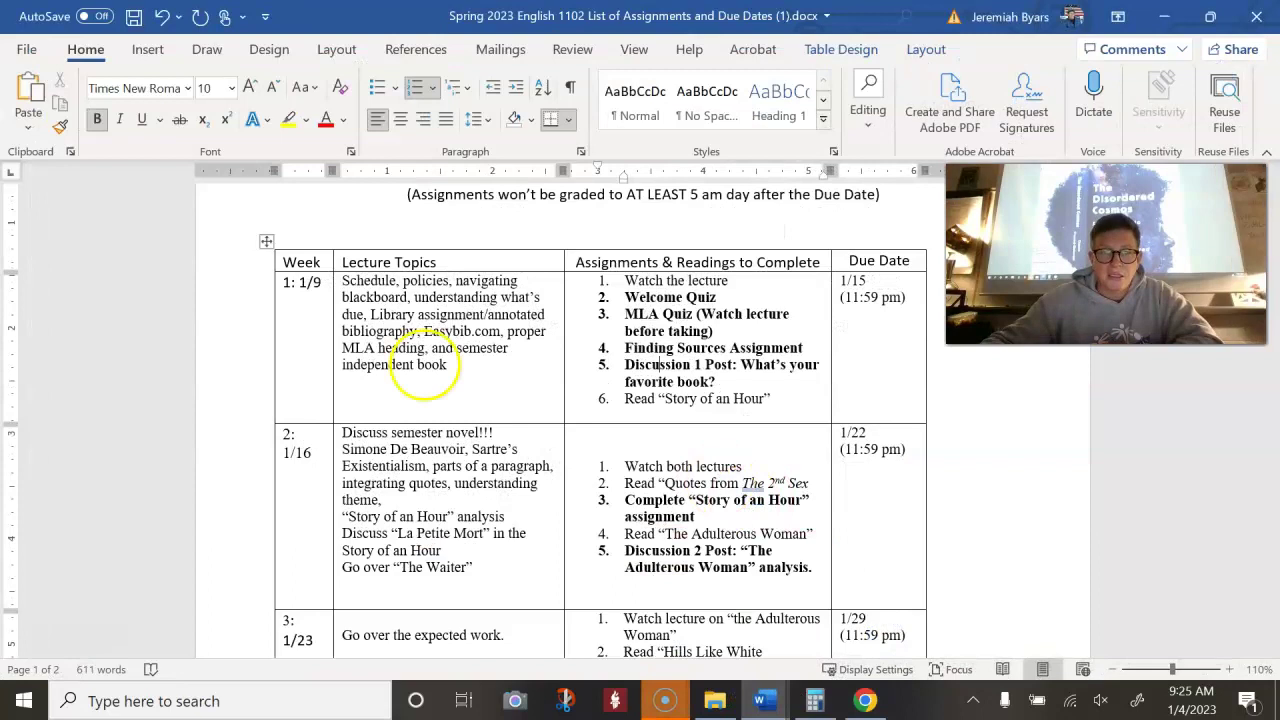
pyautogui.click(318, 302)
pyautogui.scroll(-12, 325, 300)
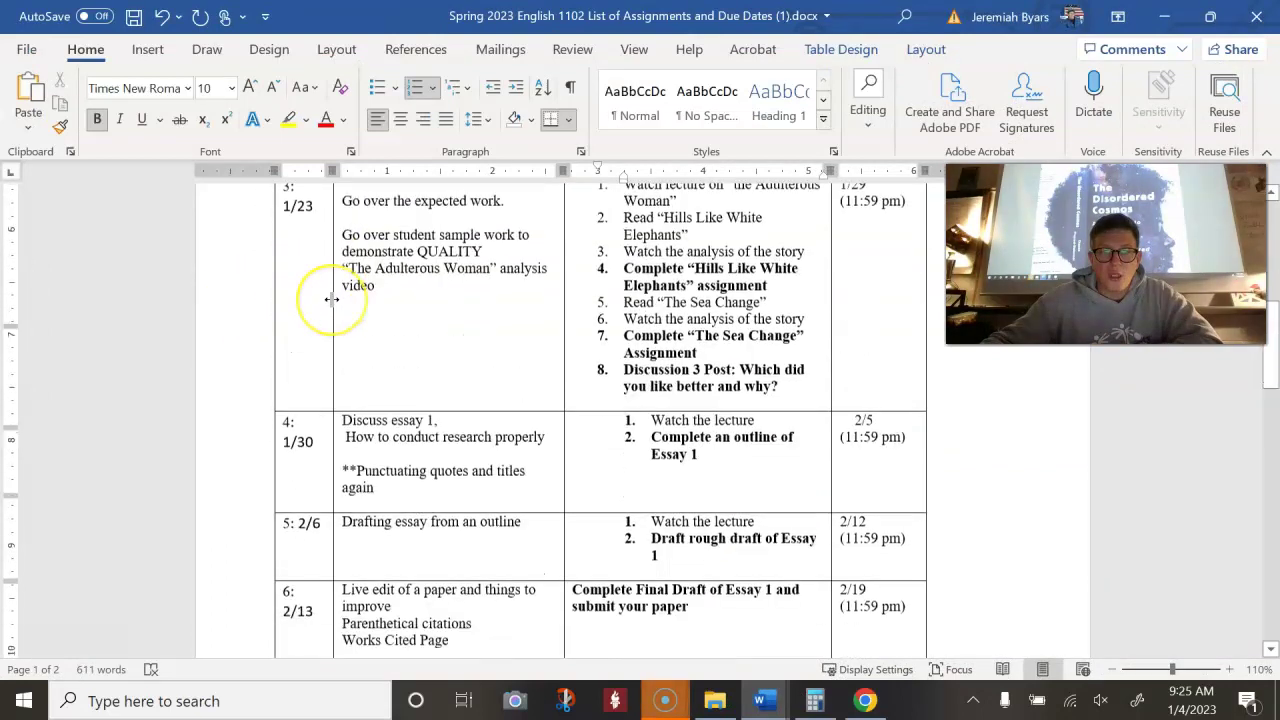
pyautogui.scroll(-10, 330, 300)
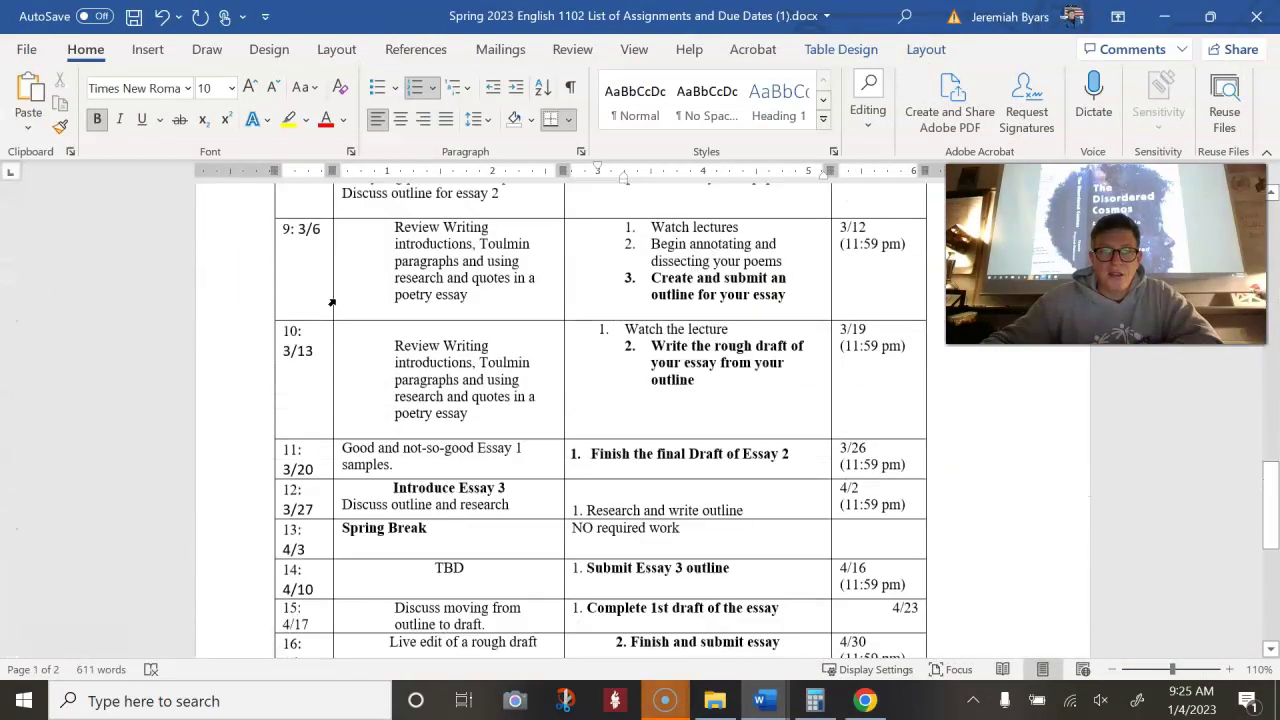
pyautogui.scroll(1, 331, 302)
pyautogui.click(335, 300)
pyautogui.moveTo(275, 320); pyautogui.dragTo(903, 314)
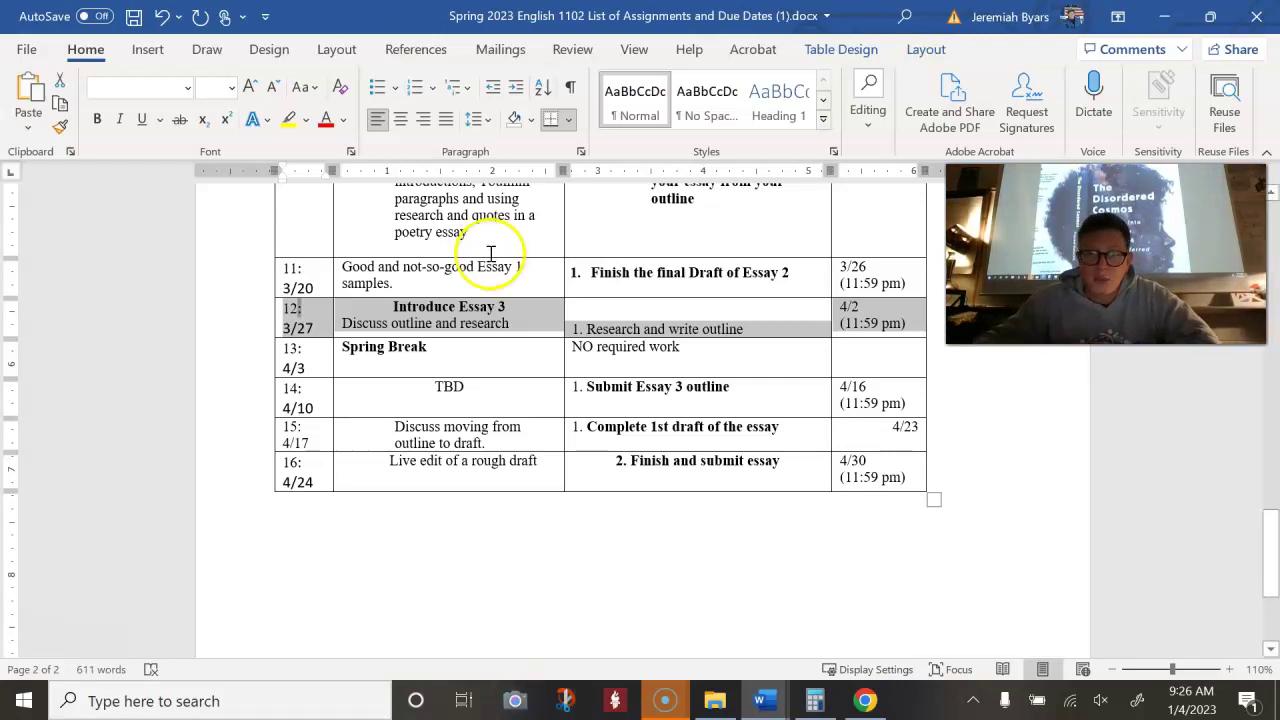
pyautogui.scroll(10, 471, 342)
pyautogui.scroll(10, 471, 342)
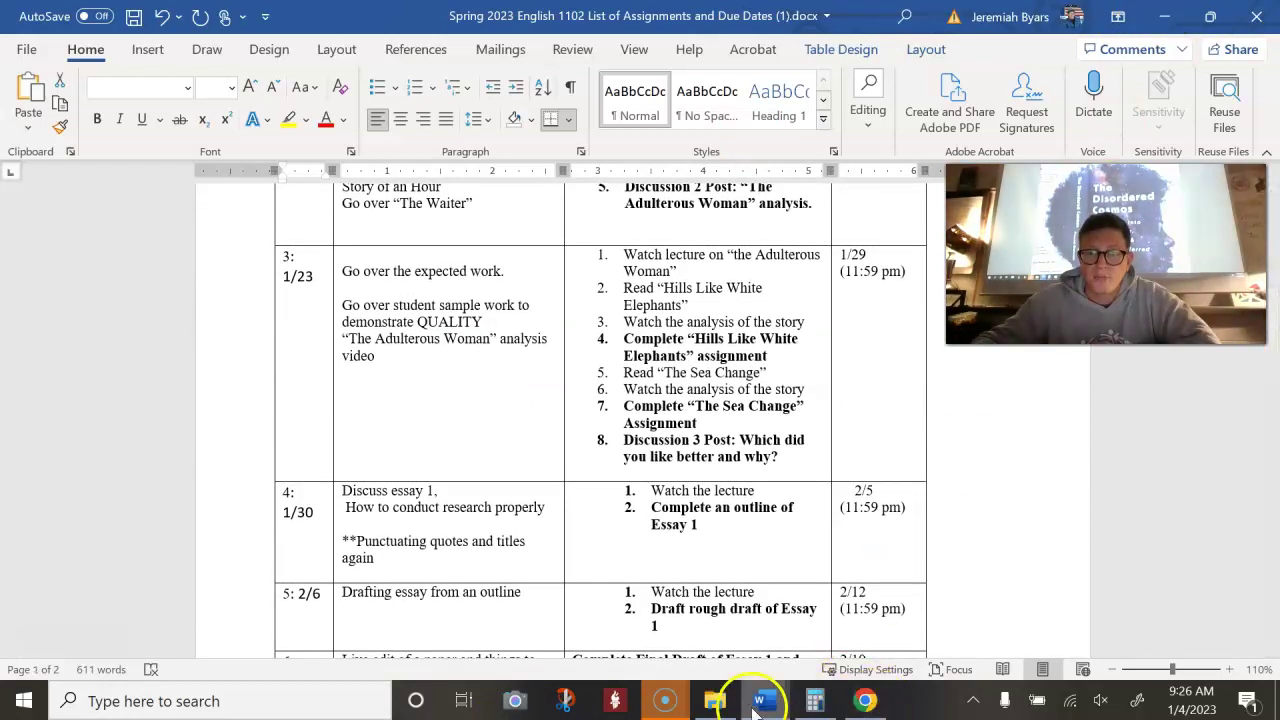
# Step: Return to the Semester Novel document and look over the example novel covers below the requirements
pyautogui.moveTo(785, 700)
pyautogui.click(1249, 657)
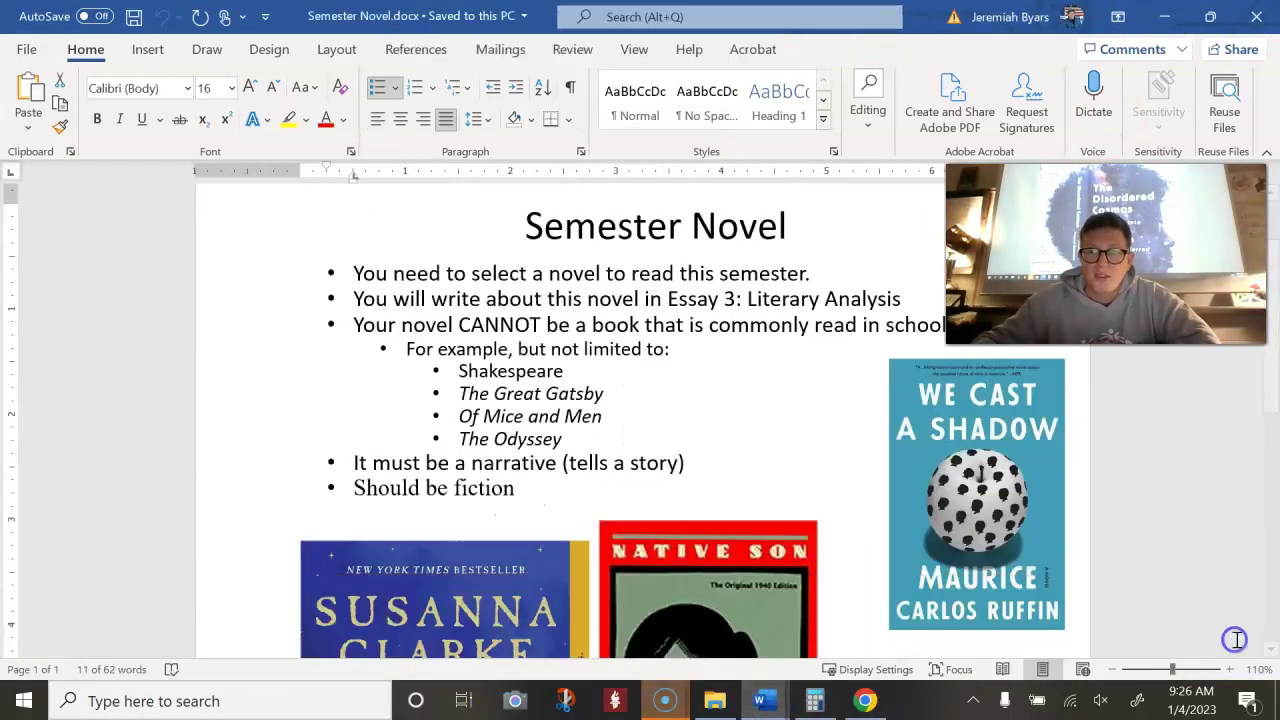
pyautogui.scroll(-3, 990, 430)
pyautogui.click(950, 400)
pyautogui.scroll(-4, 946, 457)
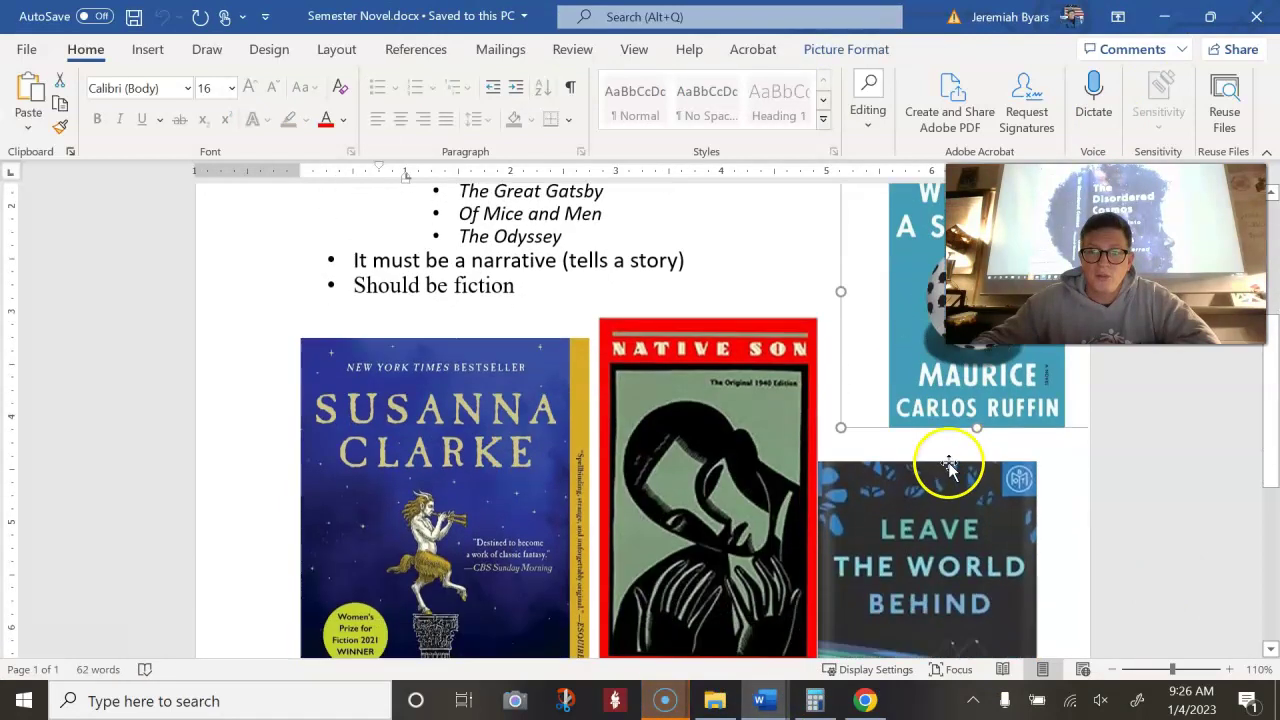
pyautogui.scroll(-1, 930, 548)
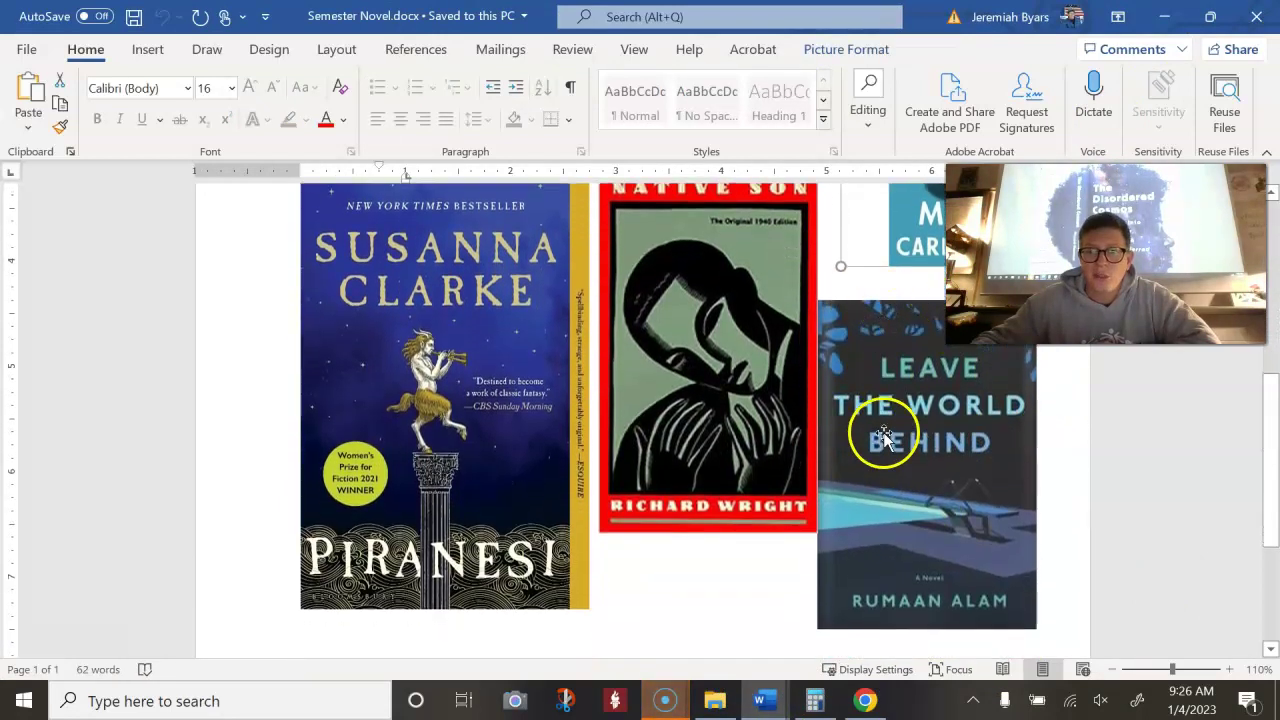
pyautogui.scroll(1, 872, 434)
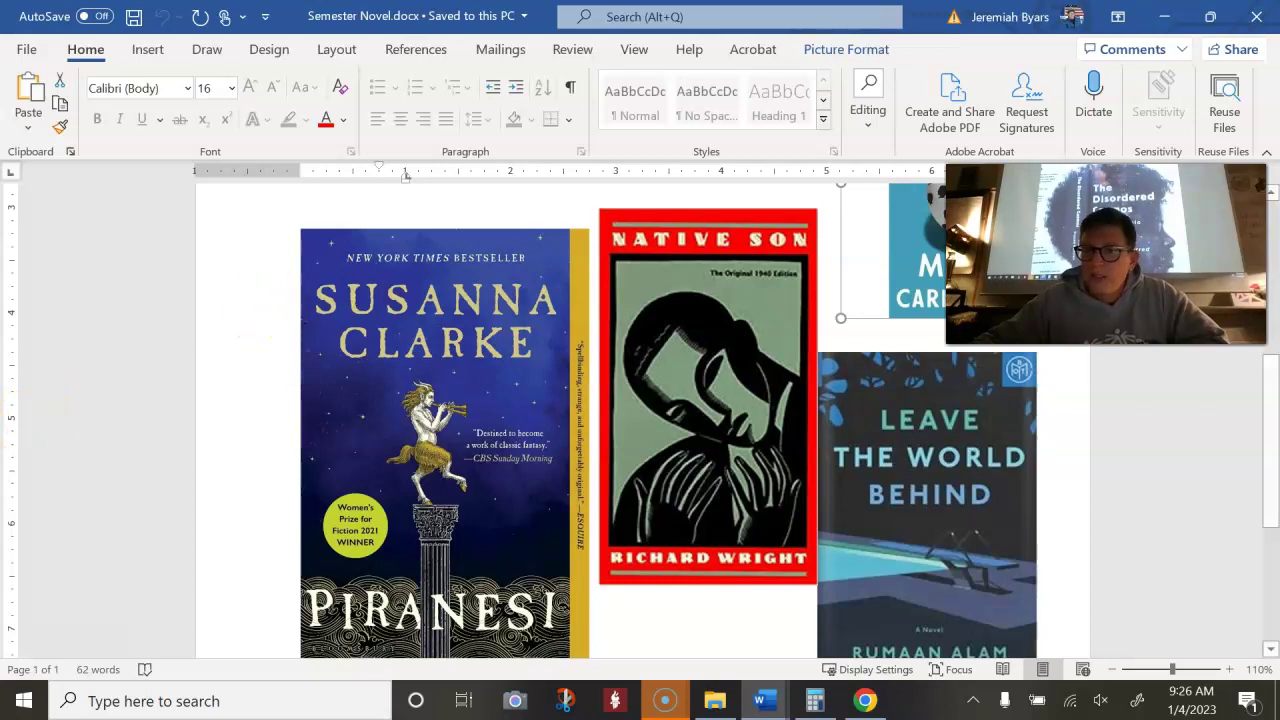
pyautogui.scroll(-5, 604, 468)
pyautogui.scroll(4, 602, 455)
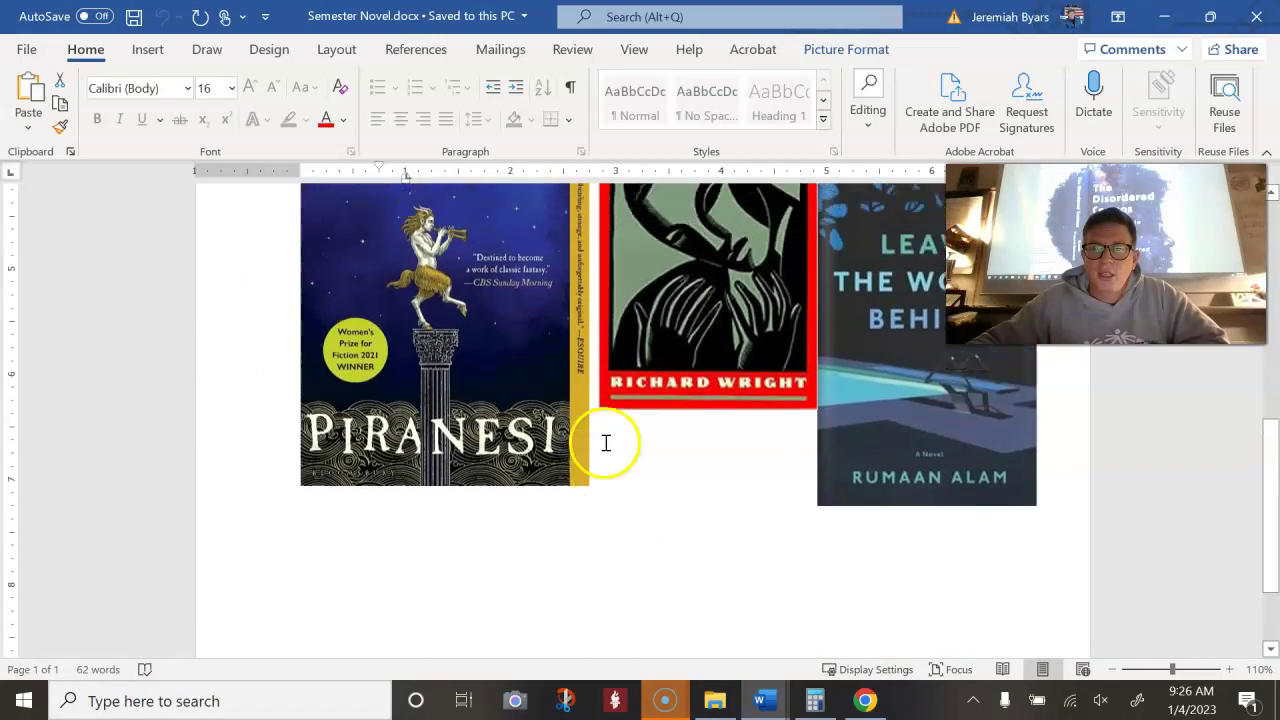
pyautogui.scroll(2, 604, 445)
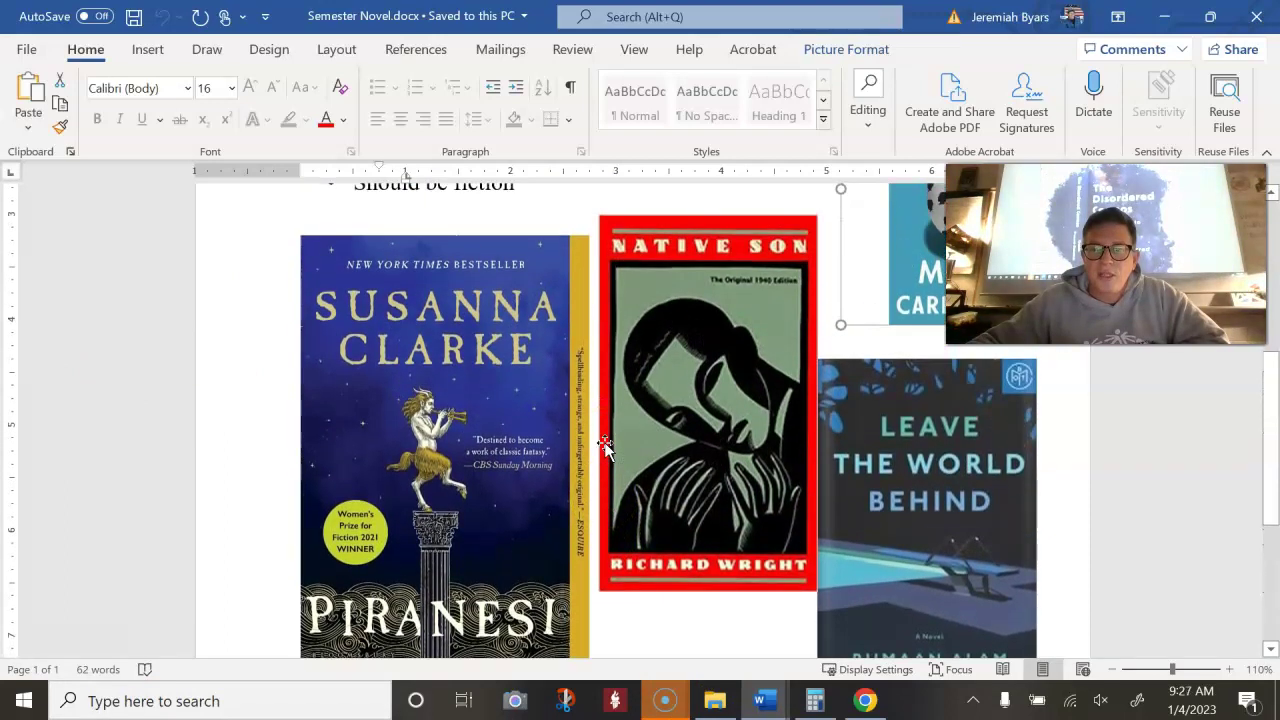
pyautogui.scroll(-1, 610, 478)
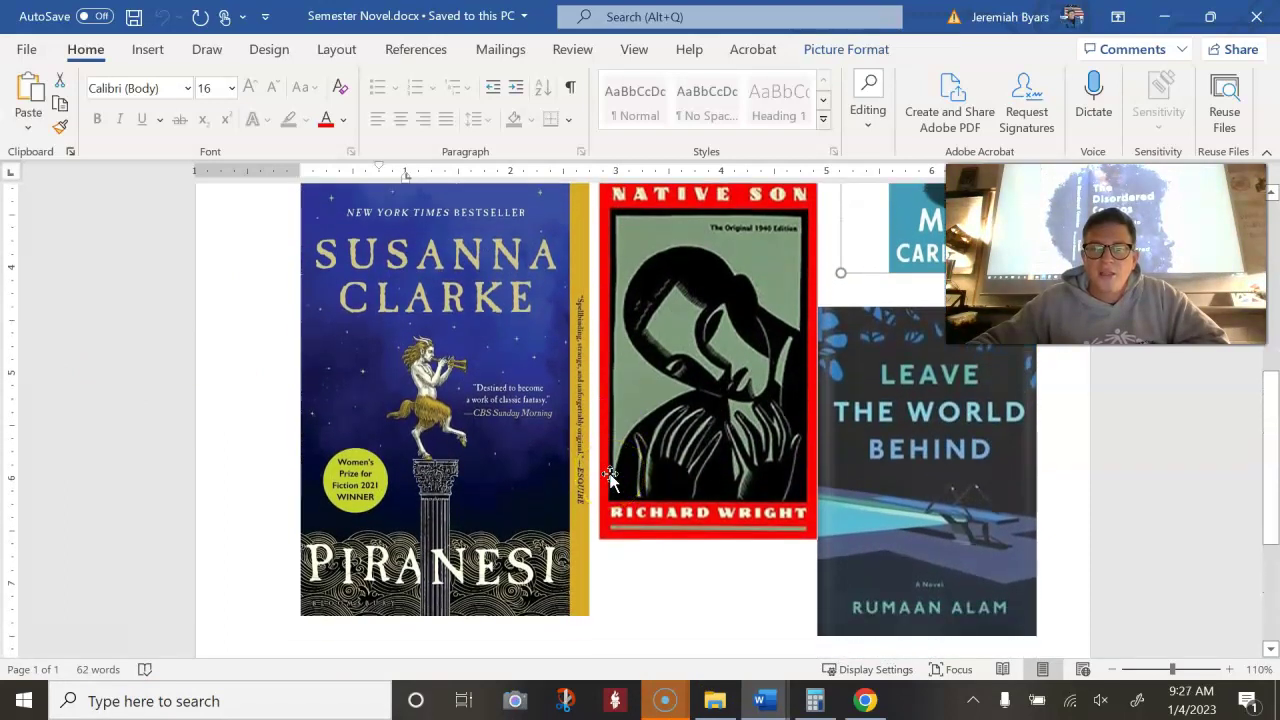
pyautogui.scroll(9, 610, 478)
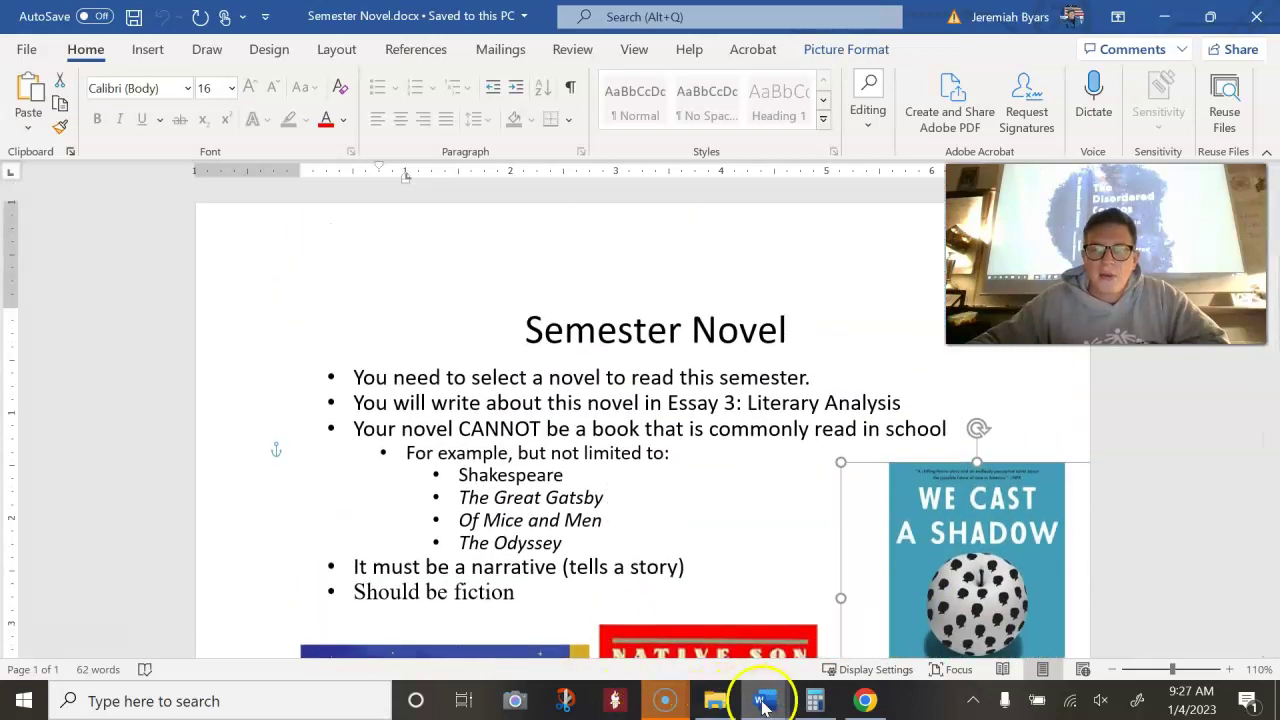
pyautogui.scroll(-1, 600, 560)
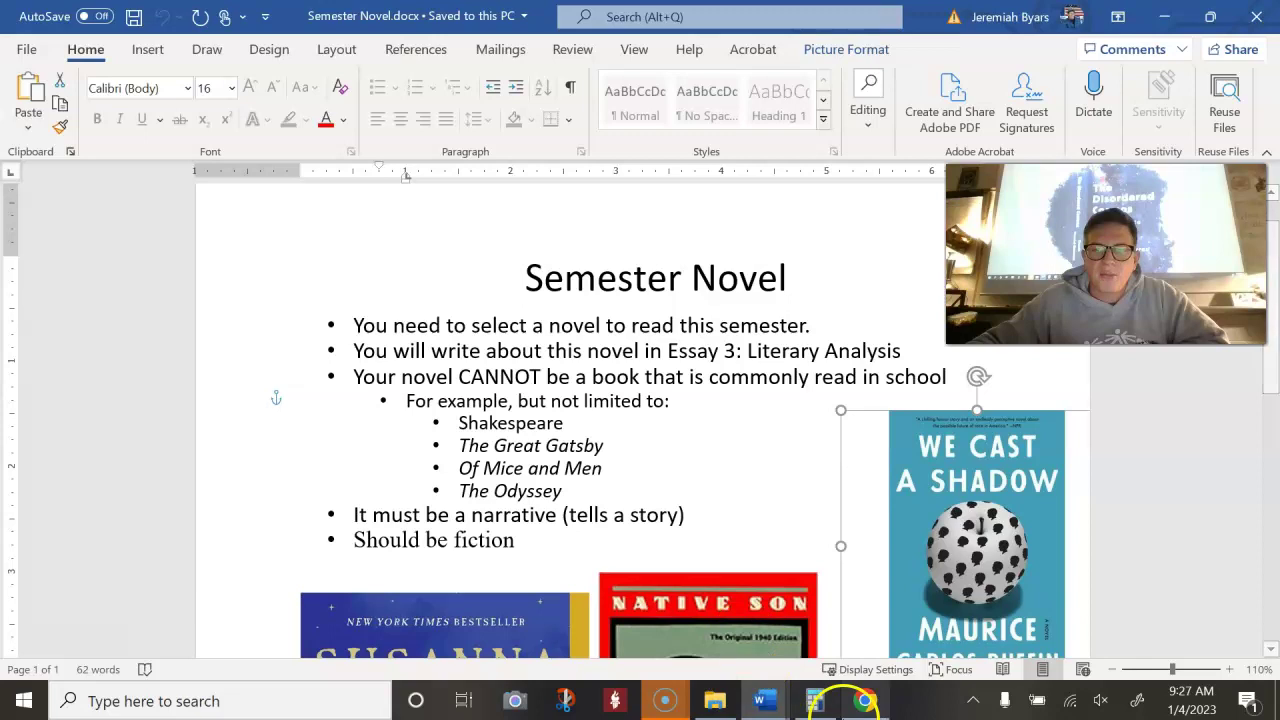
# Step: Bring up the English 1102 assignment schedule again and minimize it to return to the Semester Novel document
pyautogui.click(760, 703)
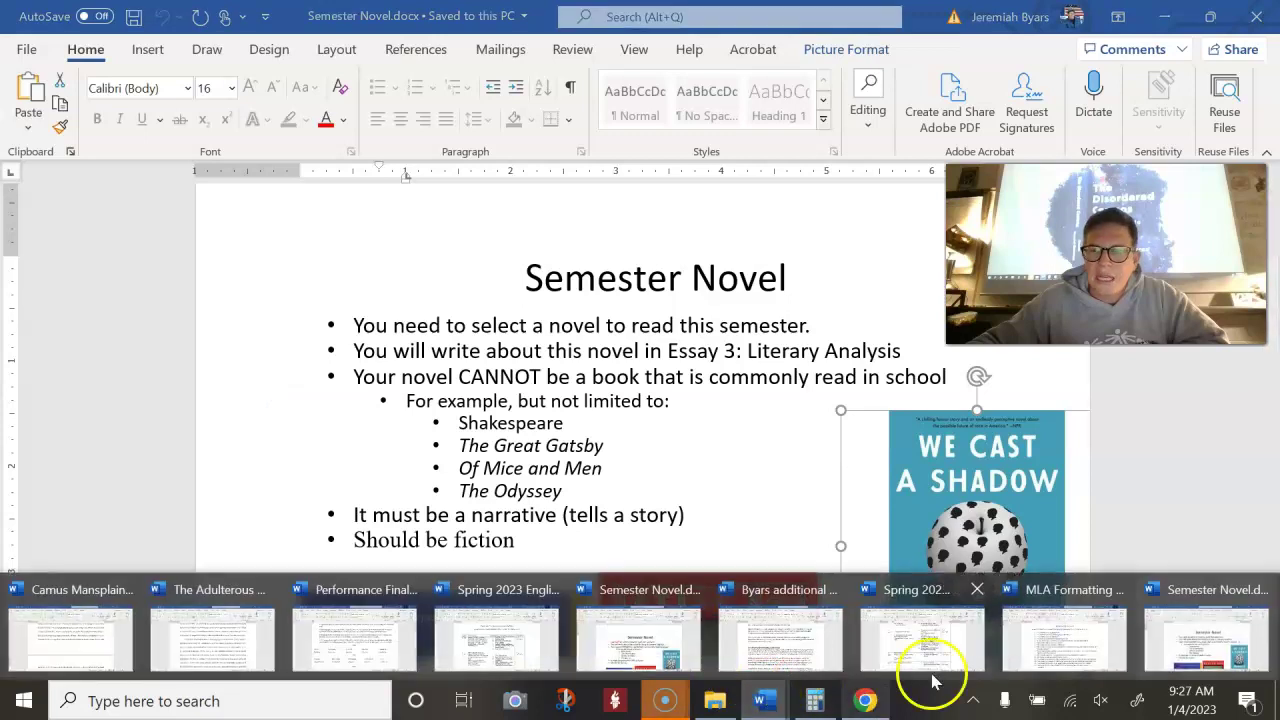
pyautogui.click(950, 655)
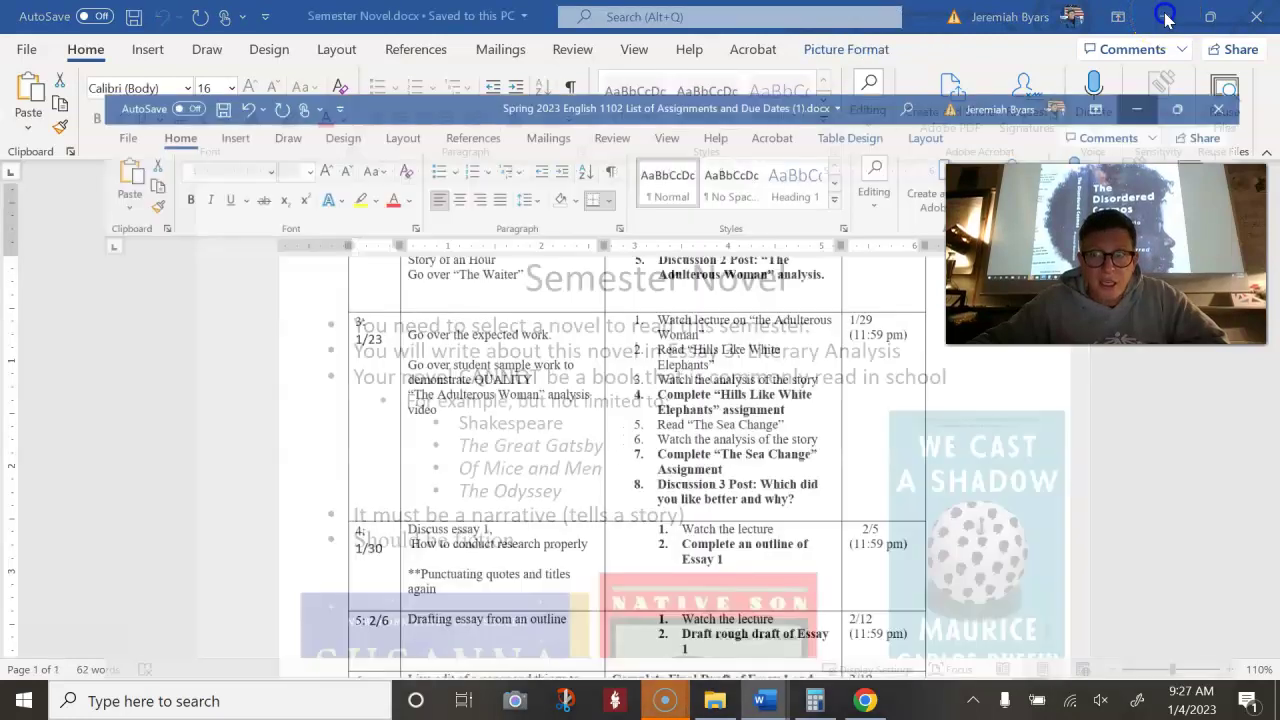
pyautogui.click(1166, 18)
# Step: Review the excluded school titles, the narrative and fiction requirements, and the example covers in the Semester Novel document
pyautogui.click(443, 445)
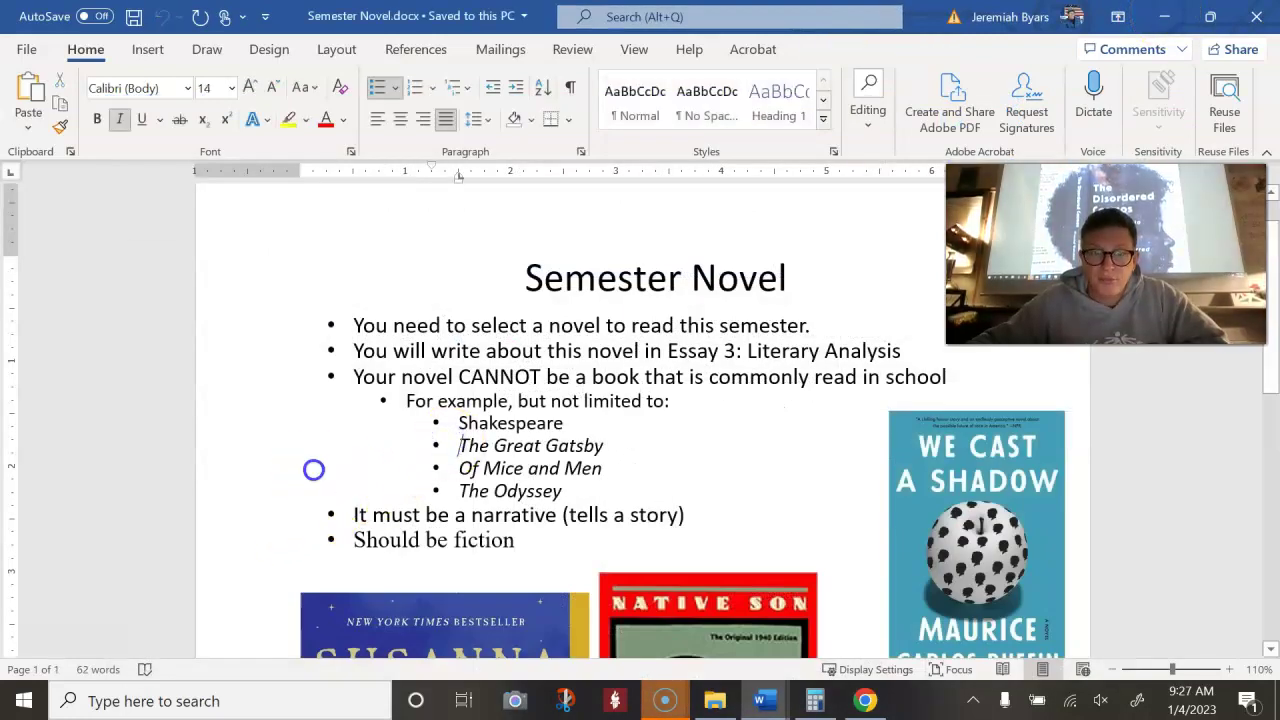
pyautogui.click(370, 520)
pyautogui.click(488, 544)
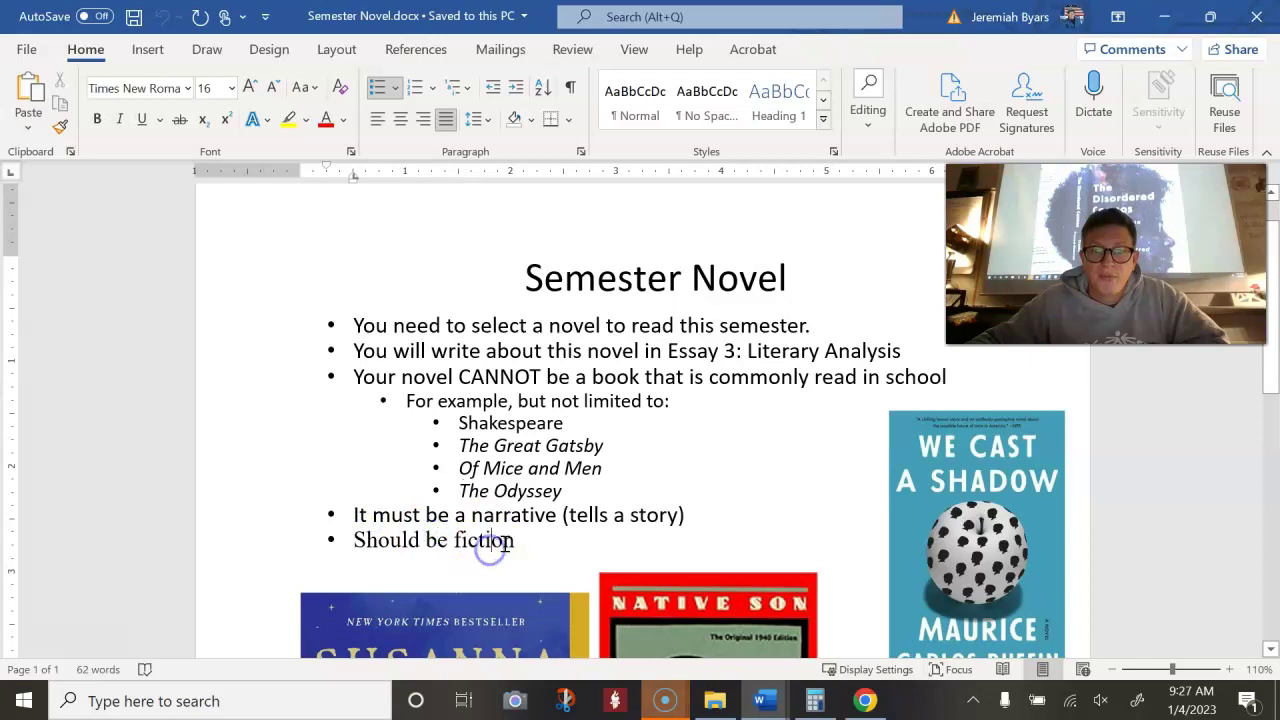
pyautogui.scroll(-6, 511, 545)
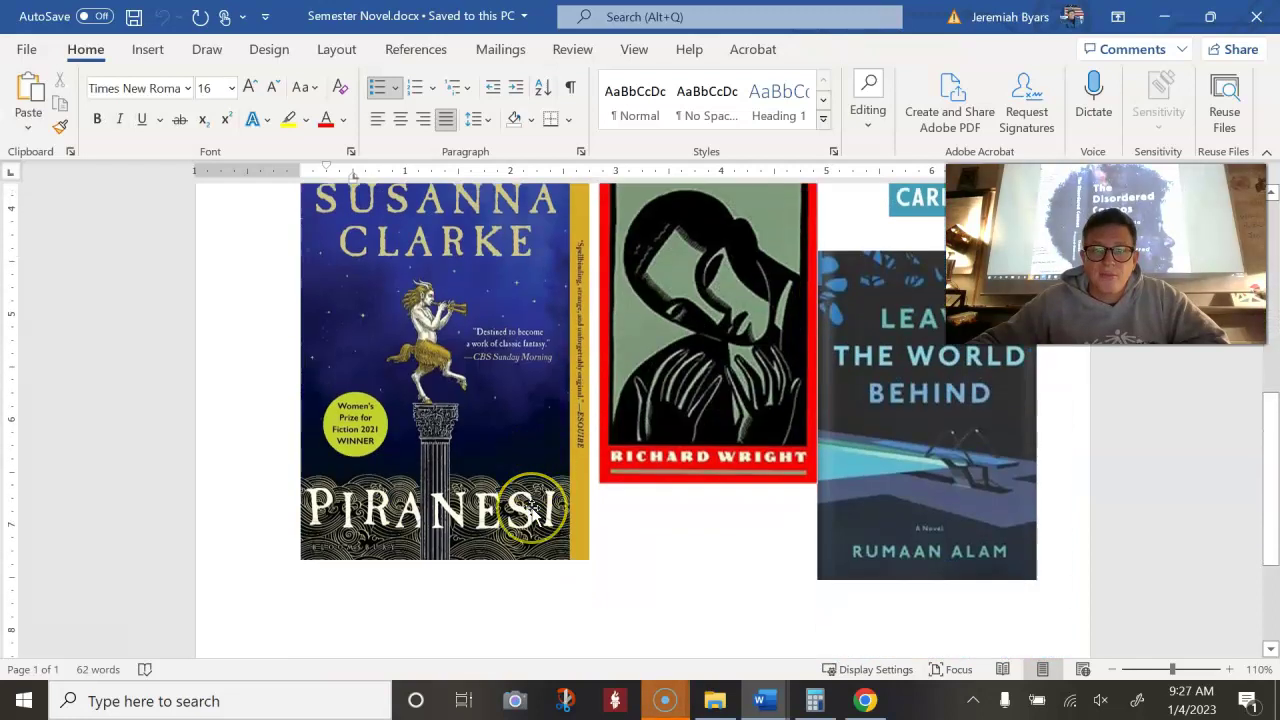
pyautogui.scroll(1, 531, 511)
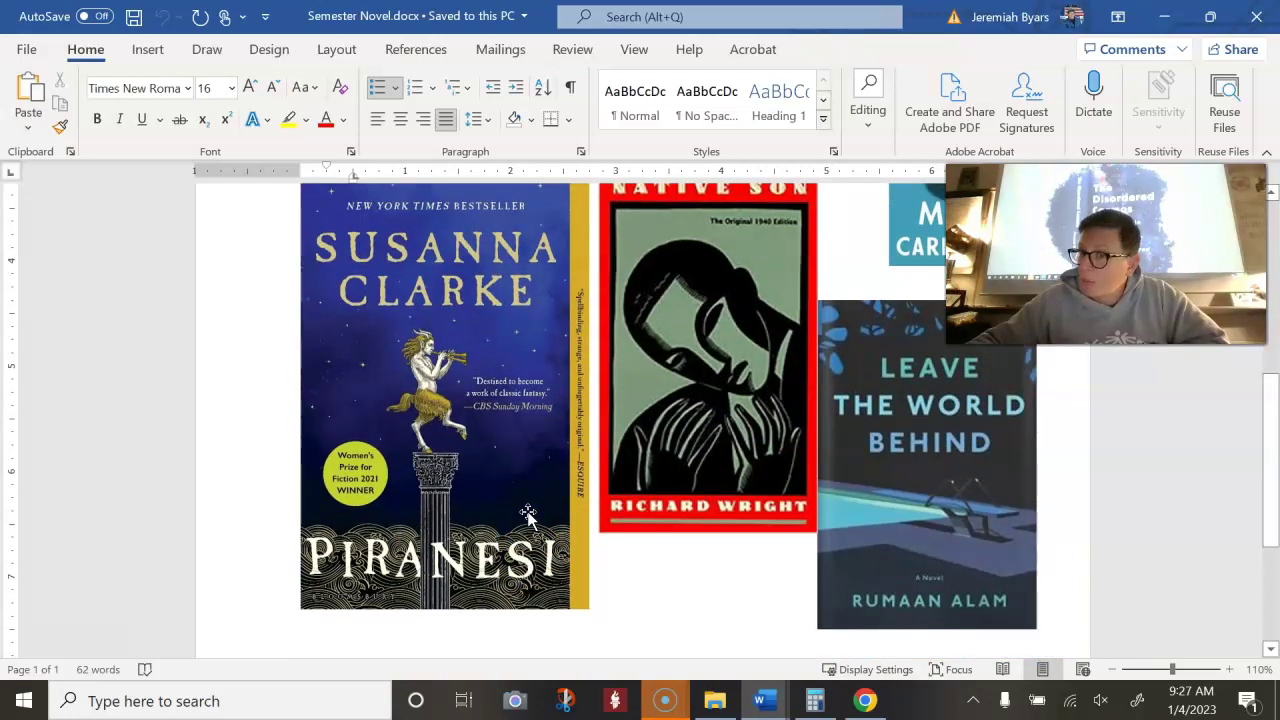
pyautogui.scroll(6, 557, 478)
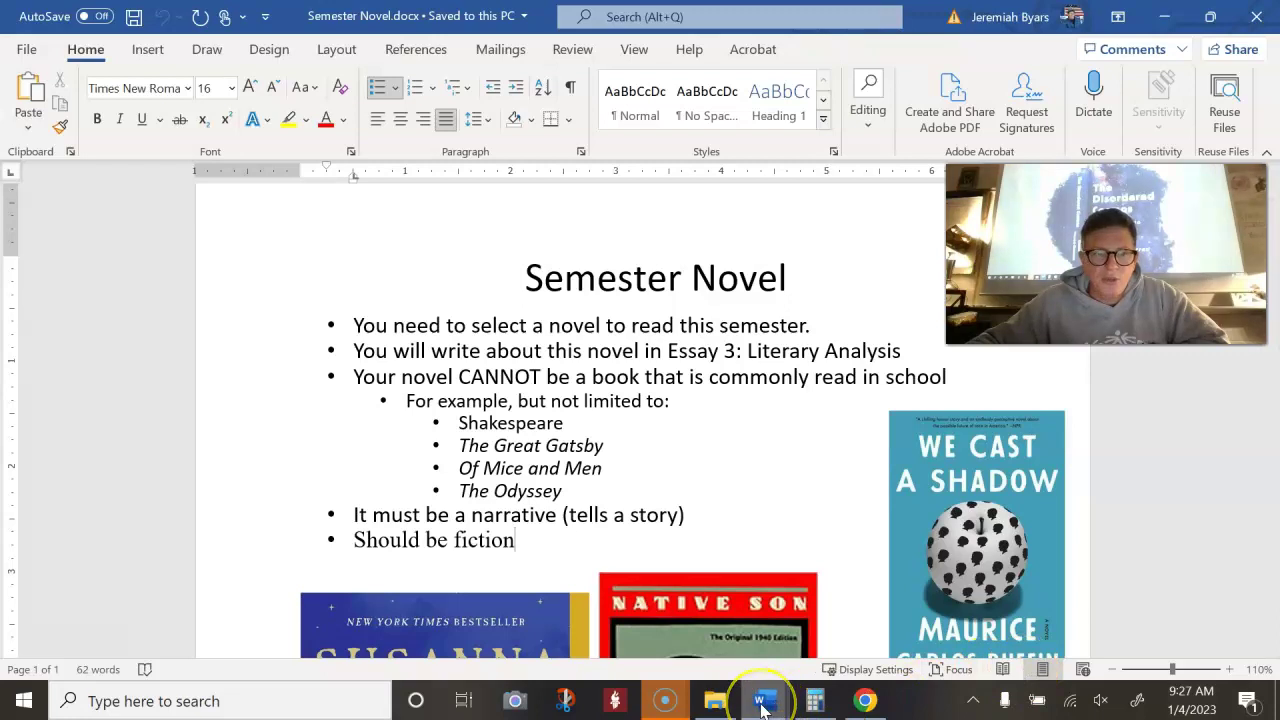
pyautogui.moveTo(763, 706)
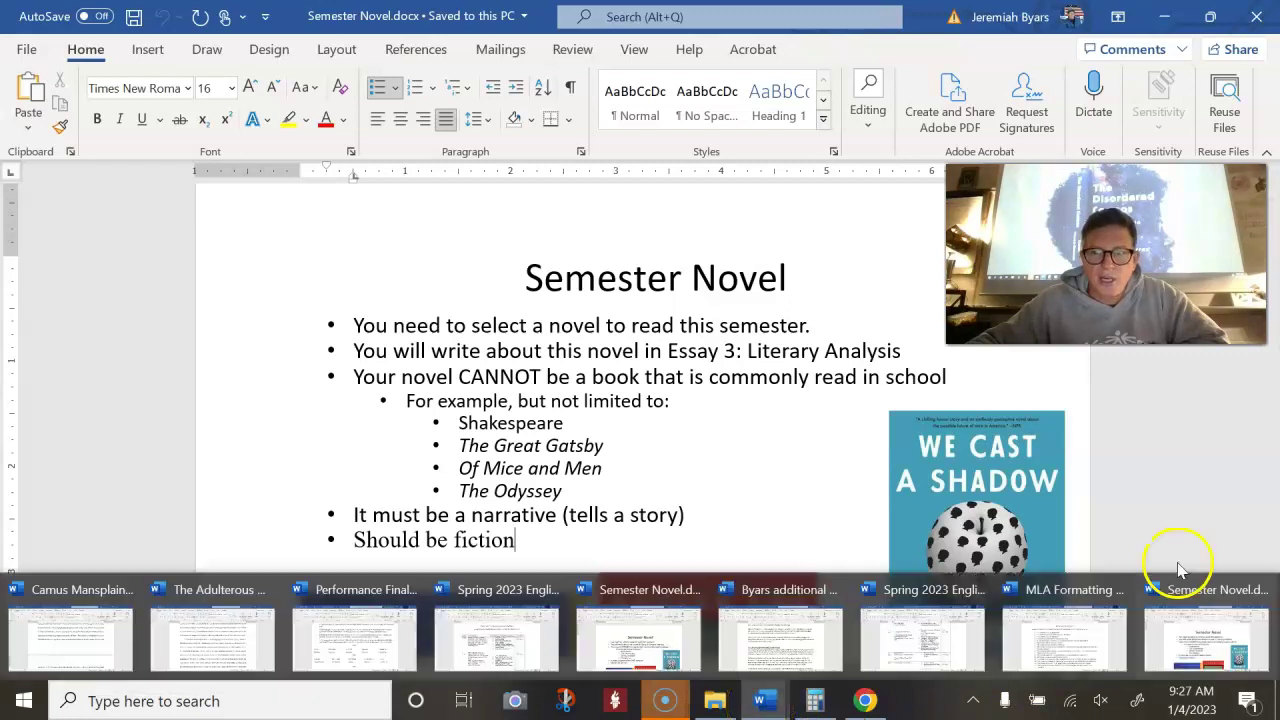
pyautogui.click(769, 302)
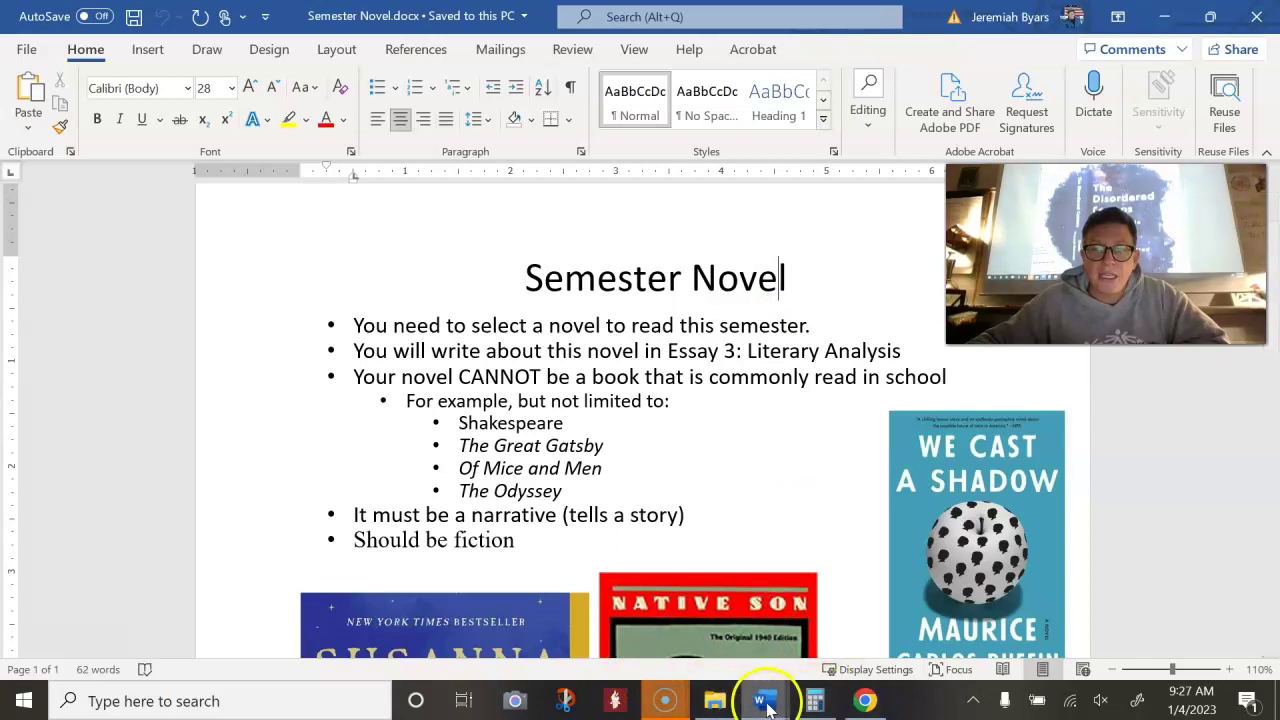
# Step: Switch to the assignment schedule and highlight the Week 1 lecture topics from “Library assignment/annotated bibliography” through “proper MLA heading, and”
pyautogui.moveTo(766, 706)
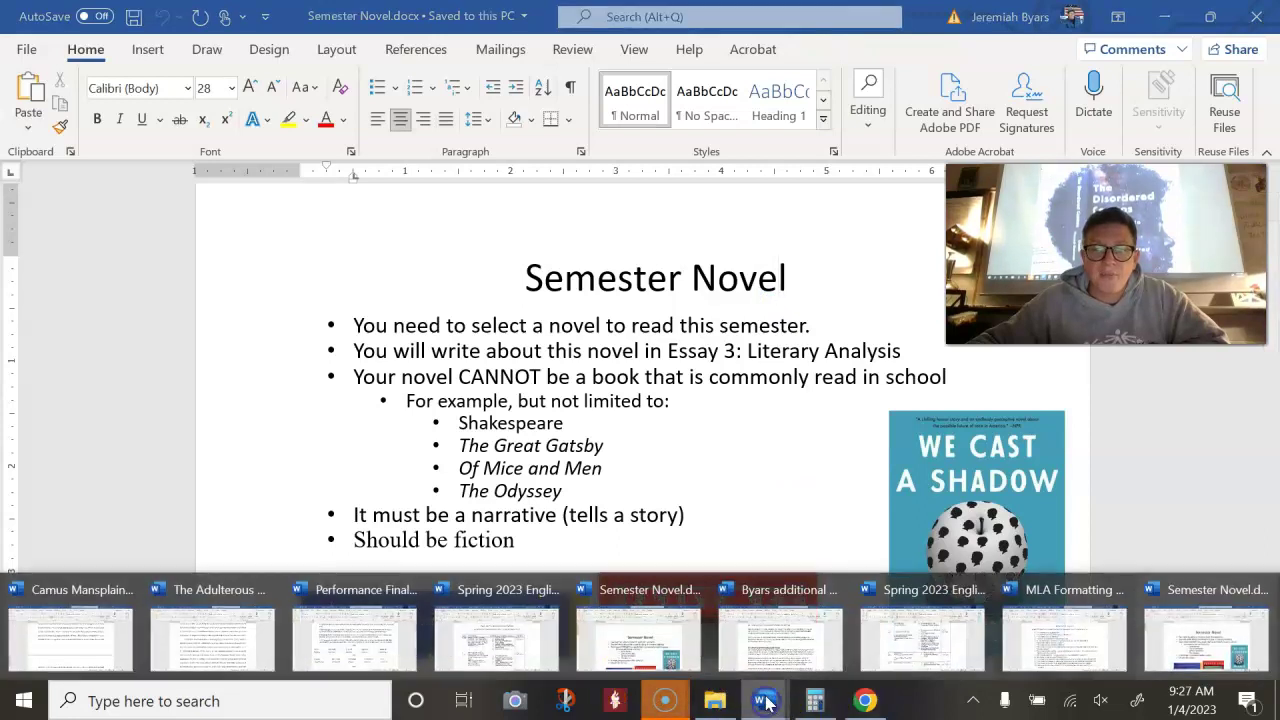
pyautogui.click(934, 646)
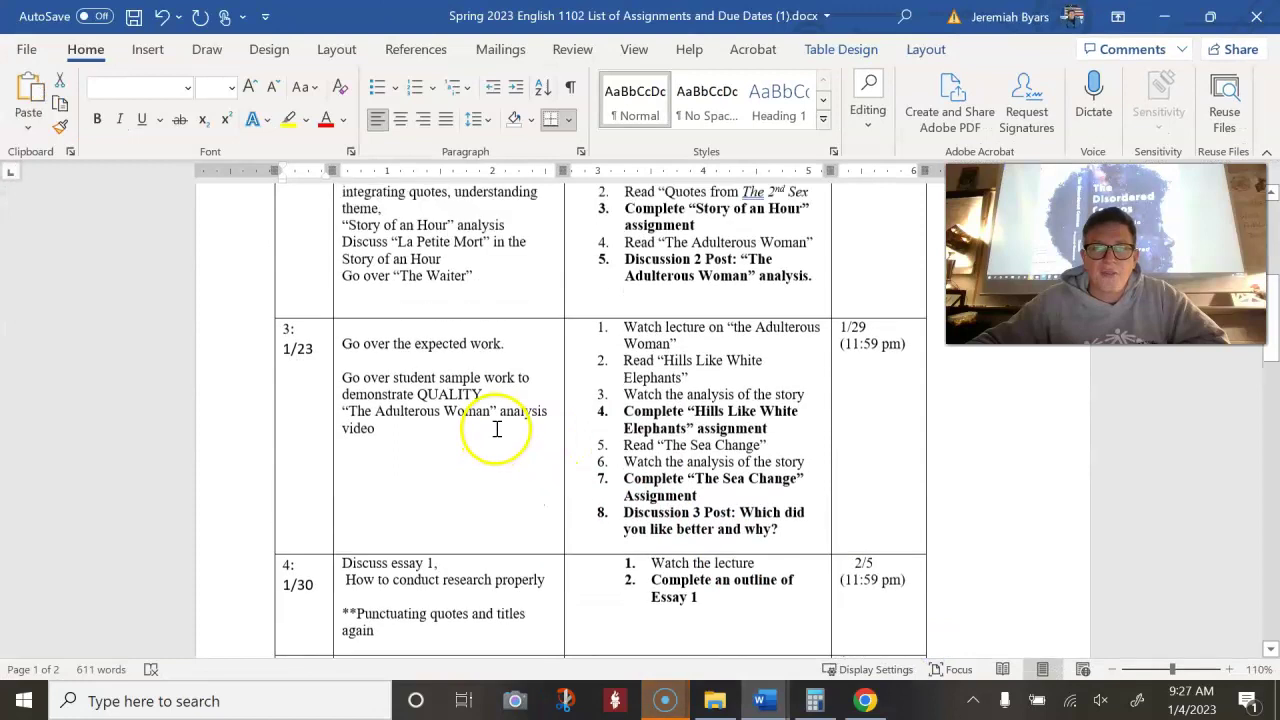
pyautogui.scroll(7, 497, 428)
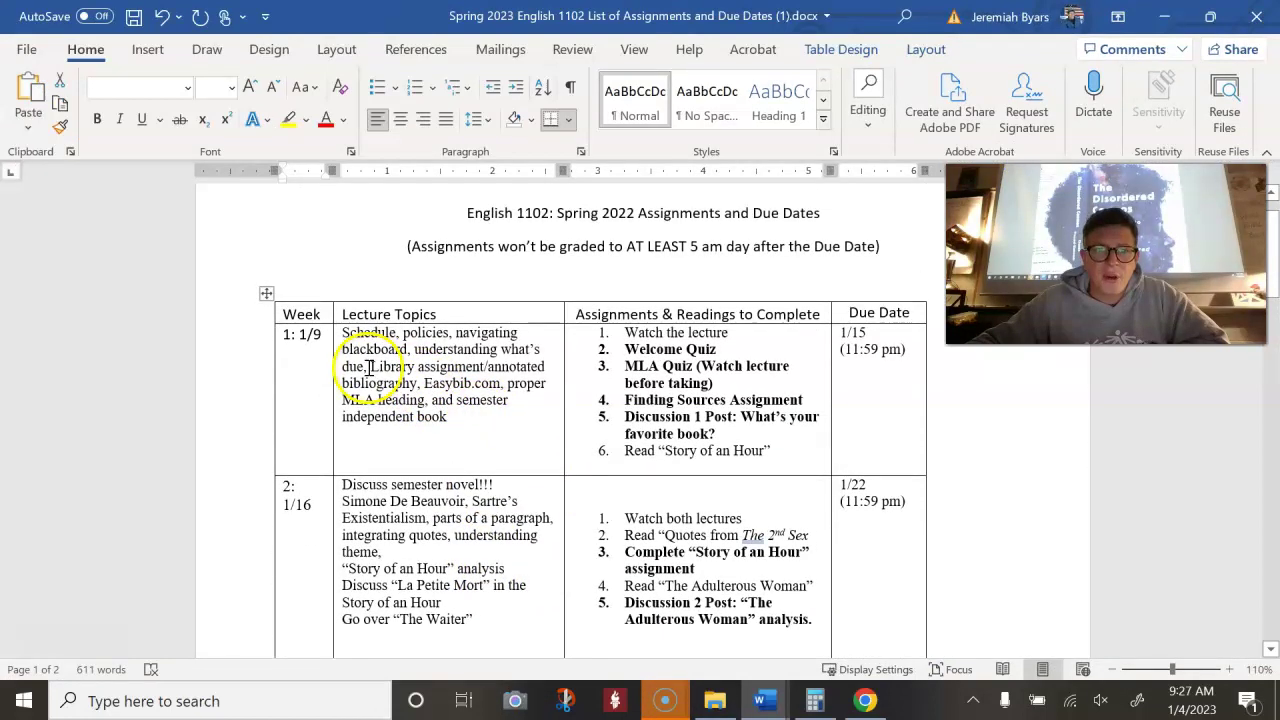
pyautogui.moveTo(394, 374); pyautogui.dragTo(400, 378)
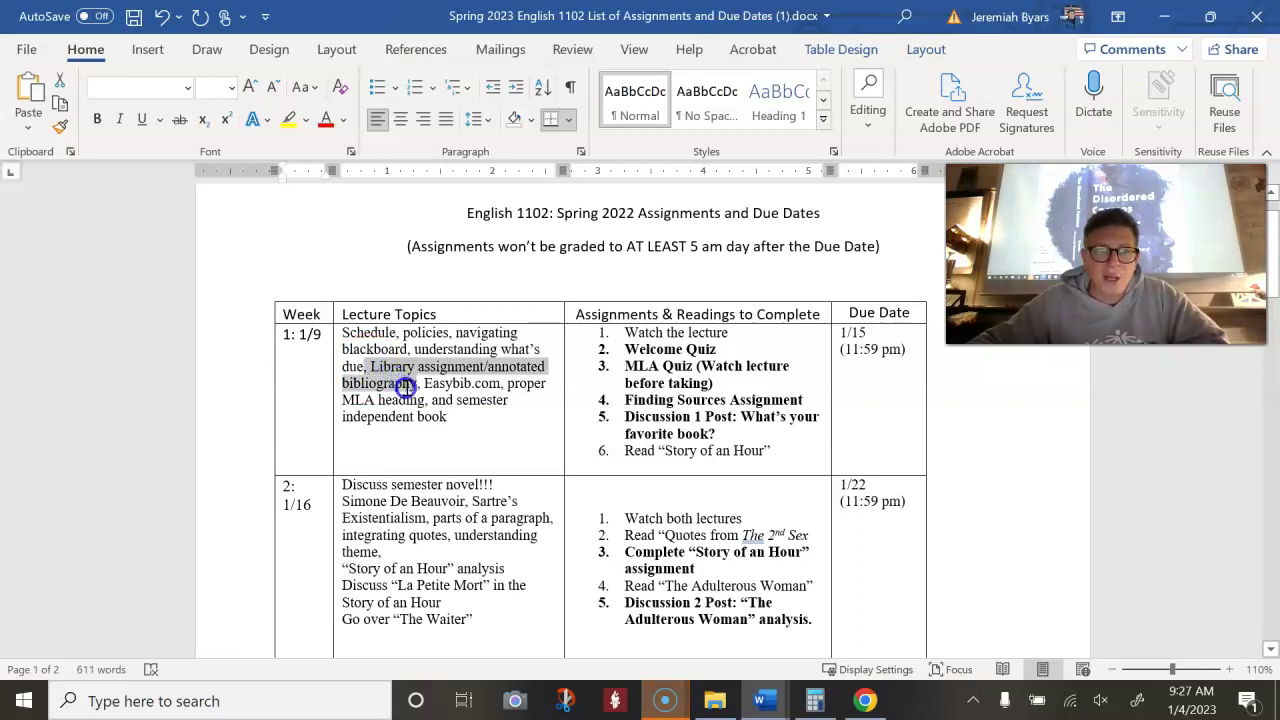
pyautogui.moveTo(405, 388); pyautogui.dragTo(456, 399)
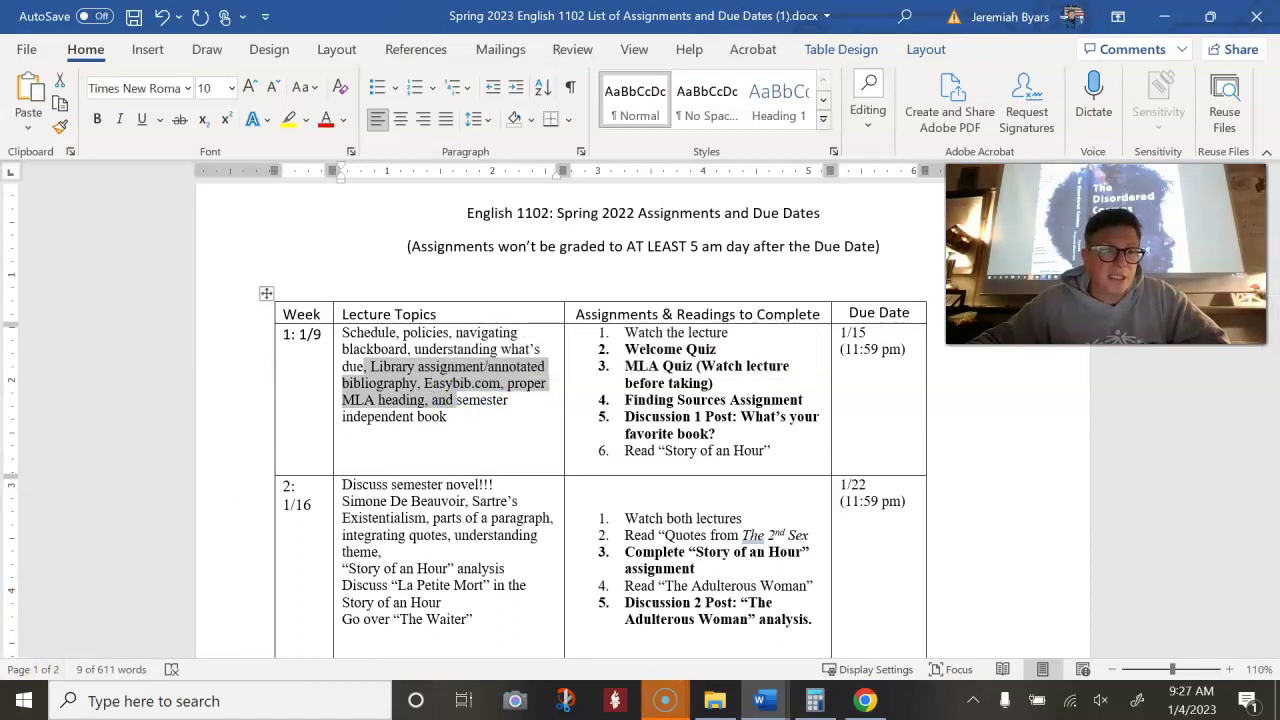